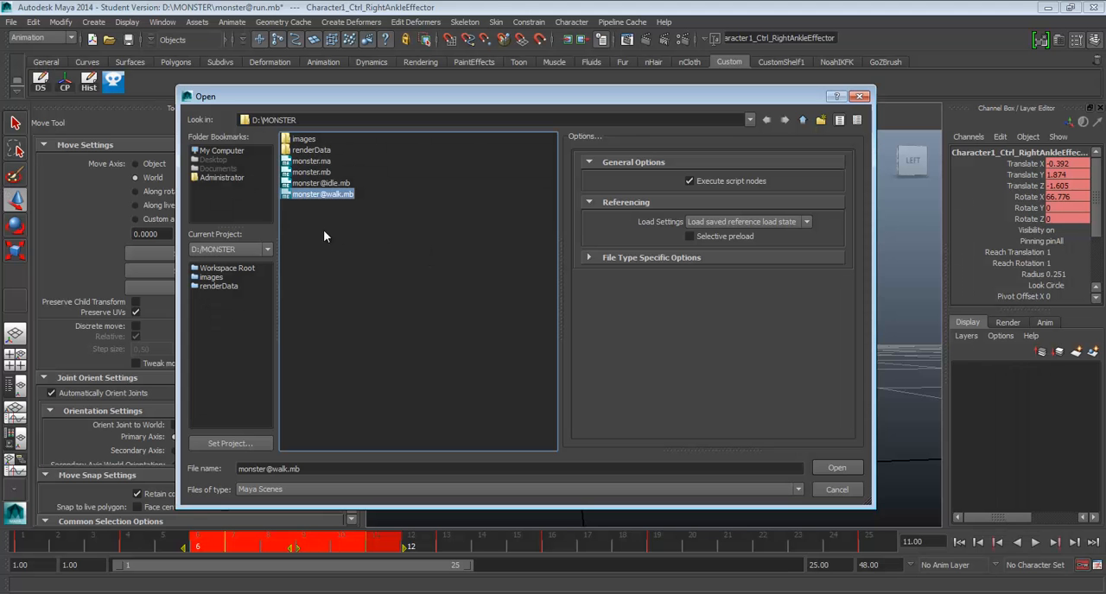
click(307, 184)
click(308, 195)
click(836, 468)
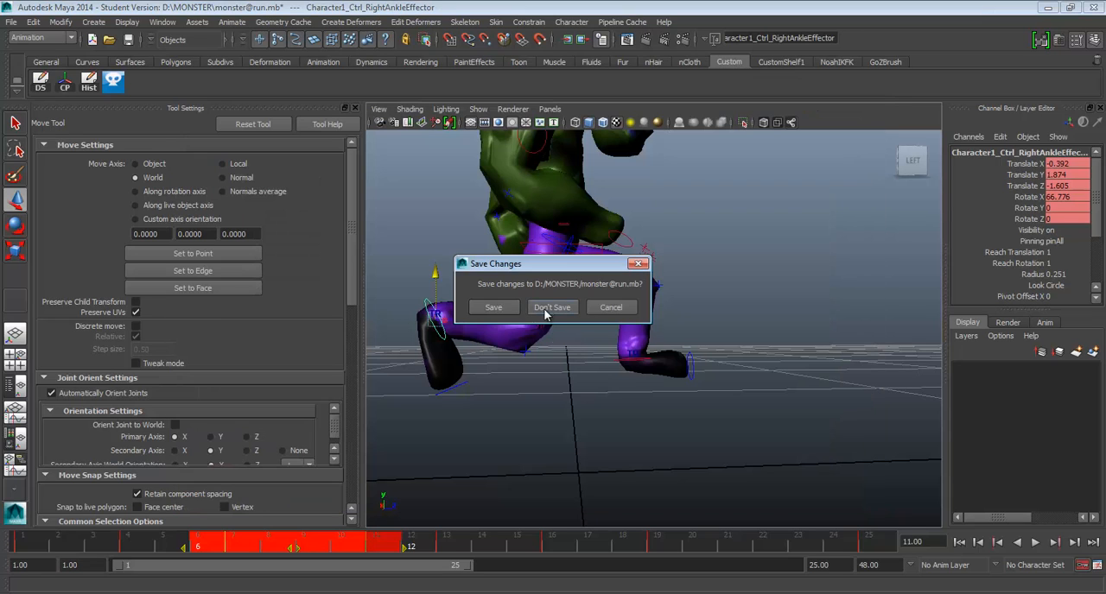
click(550, 307)
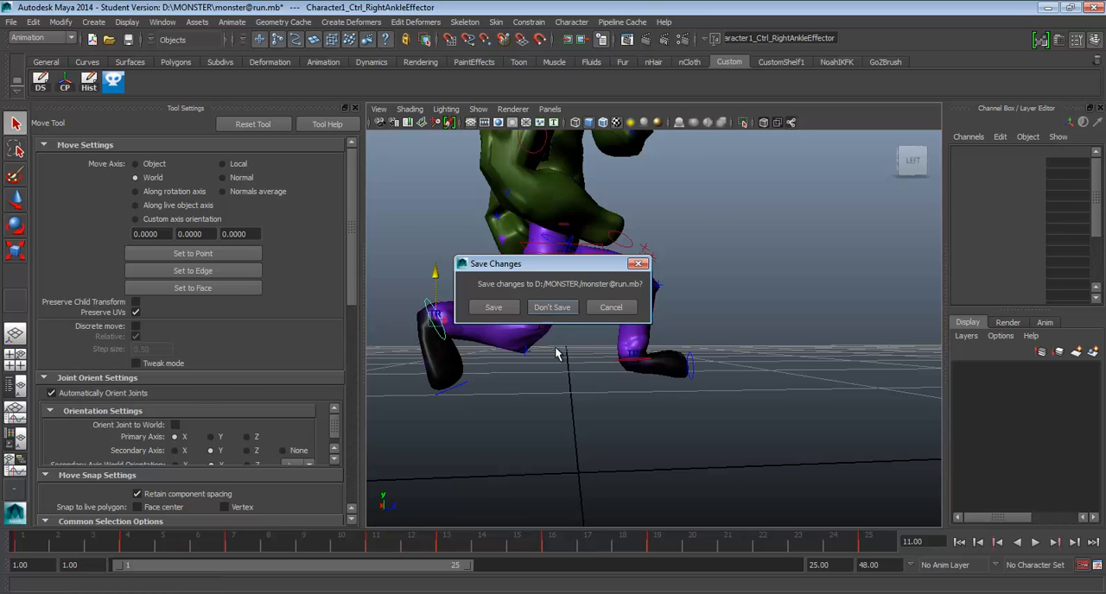
mouse_move(642, 246)
alt+mouse_down()
mouse_move(521, 215)
mouse_move(659, 217)
mouse_move(612, 234)
mouse_move(636, 255)
alt+mouse_up()
alt+middle_drag(635, 255, 568, 236)
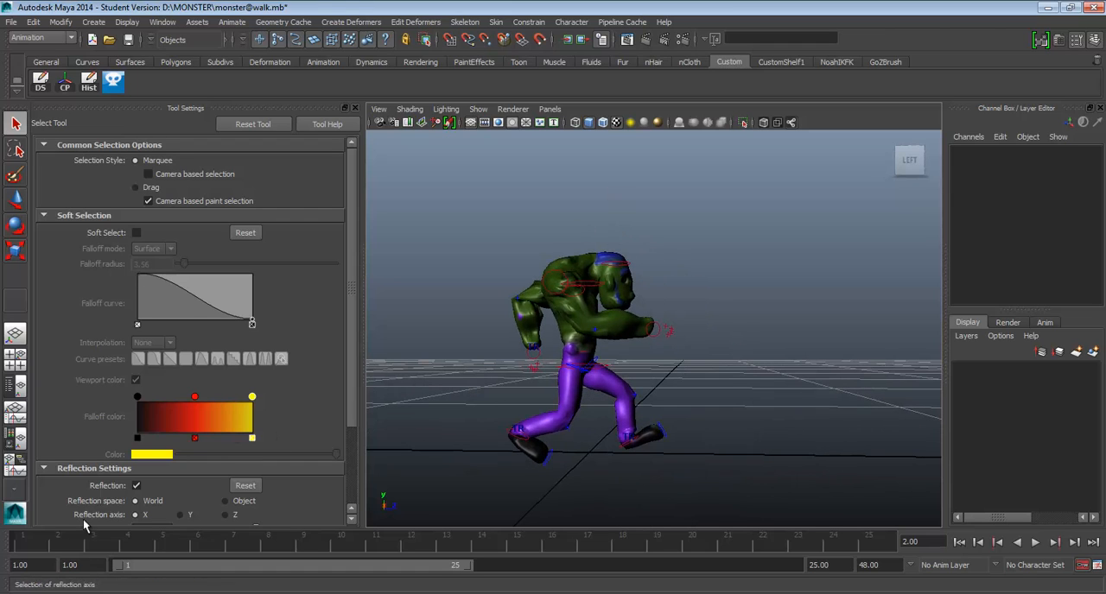
At frame 1, check the run.jpg reference and raise the right ankle control behind the body to Translate Y about 2.052.
click(43, 541)
alt+drag(471, 277, 513, 262)
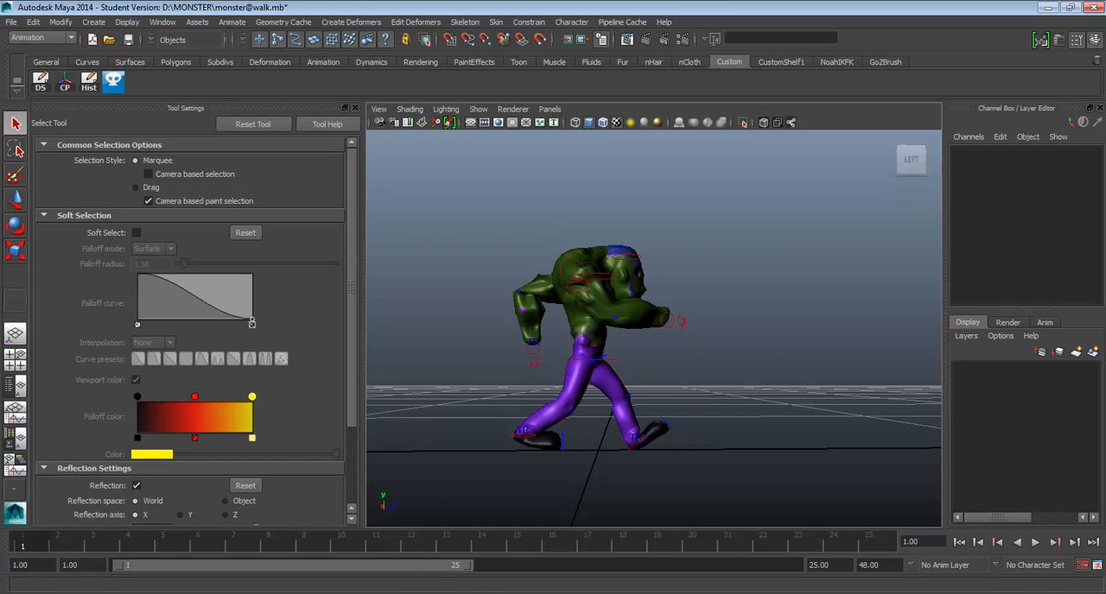
key(alt+Tab)
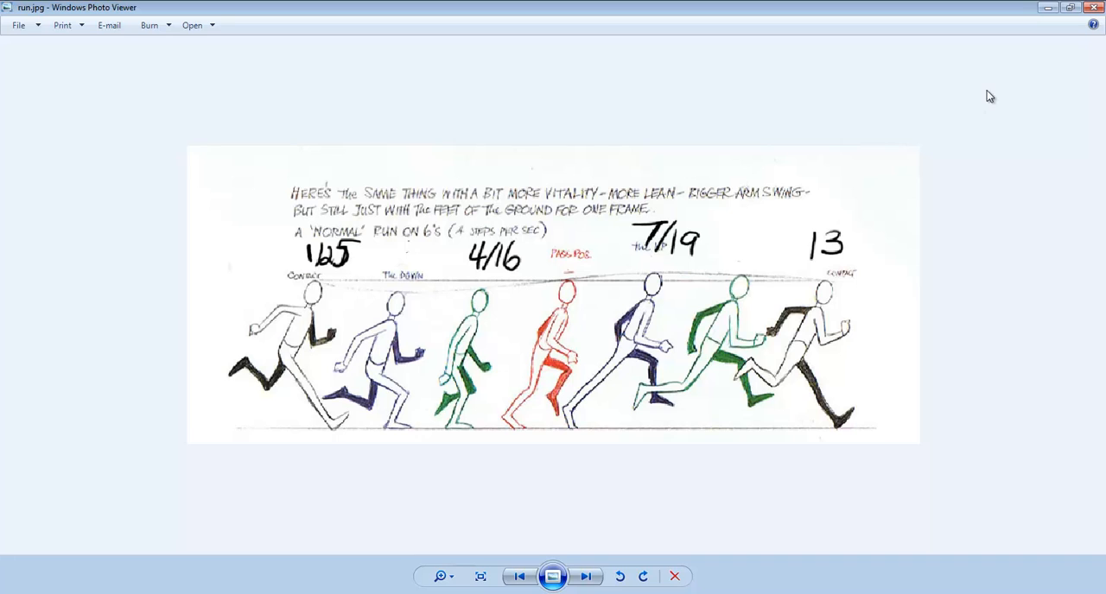
key(alt+Tab)
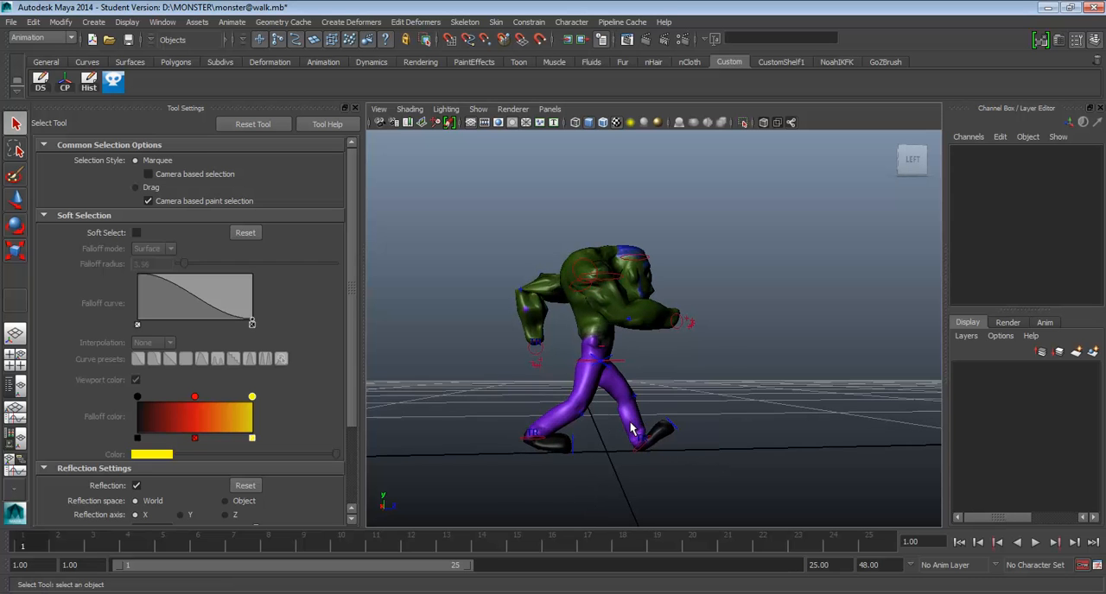
click(611, 363)
key(w)
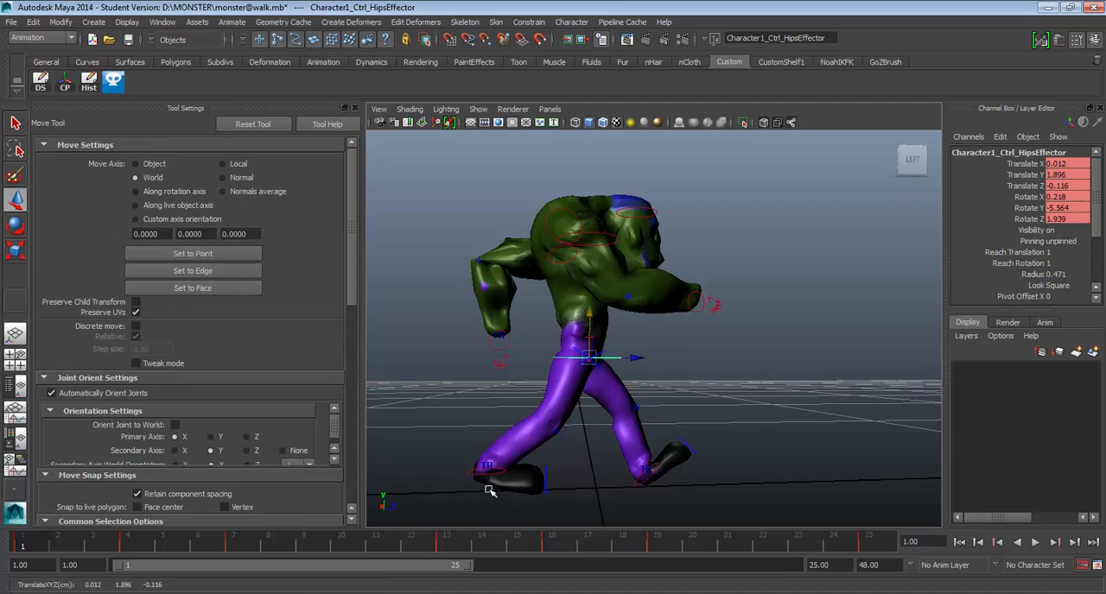
click(488, 471)
drag(487, 437, 505, 304)
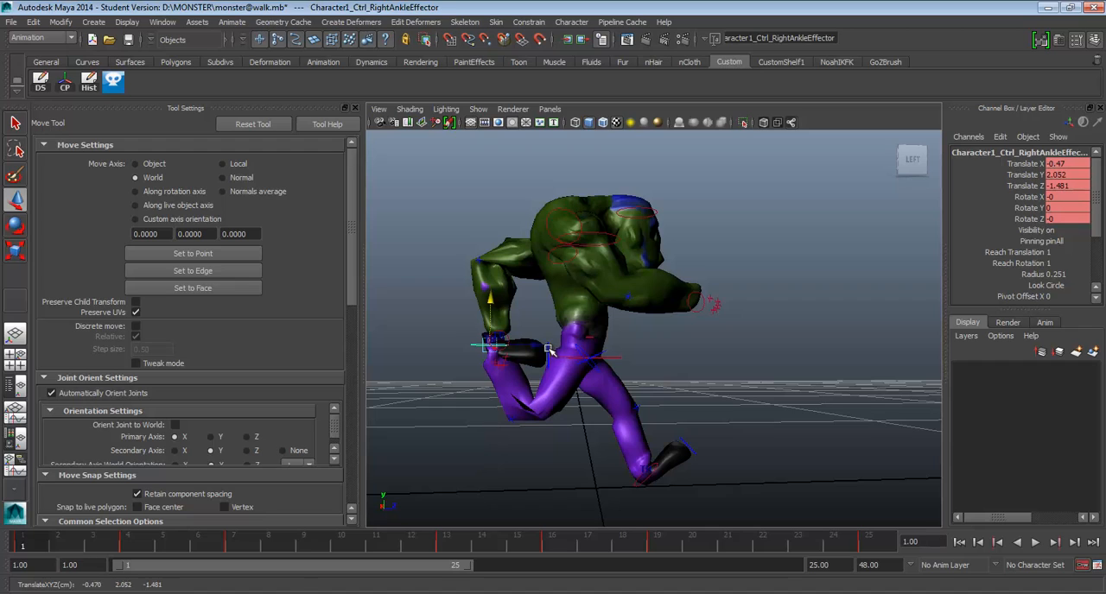
Rotate the monster's right foot at frame 1 so its toes point downward, and adjust the right knee control.
click(550, 350)
drag(581, 354, 516, 409)
click(513, 419)
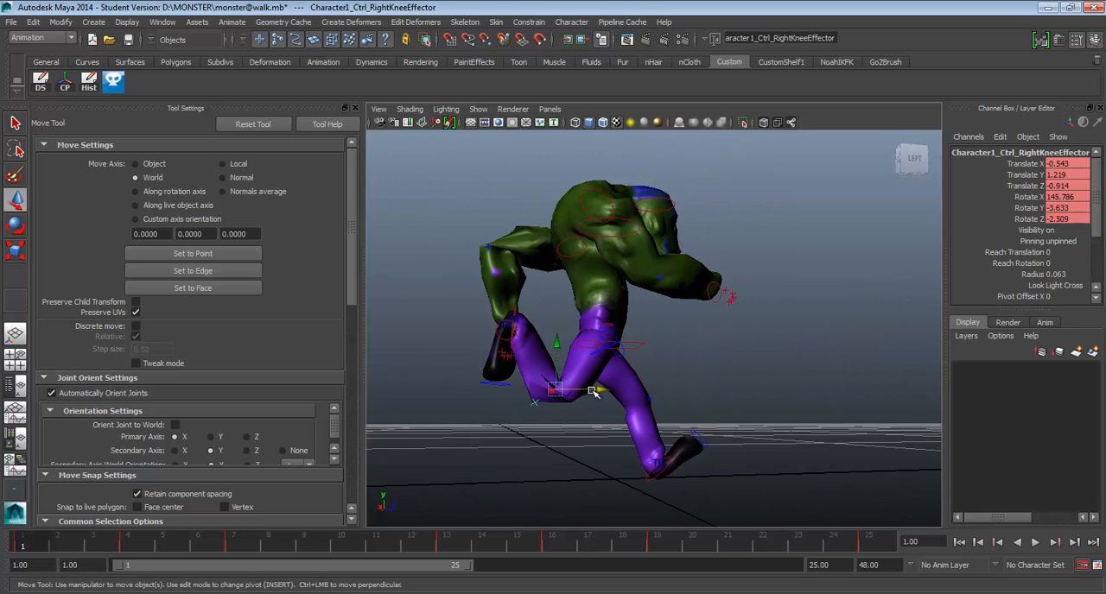
mouse_move(593, 393)
mouse_down()
mouse_move(607, 393)
mouse_move(593, 410)
mouse_move(671, 409)
mouse_move(590, 405)
mouse_up()
Lower the right ankle control at frame 1 to Translate Y about 1.893 and fine-tune its forward position.
click(474, 346)
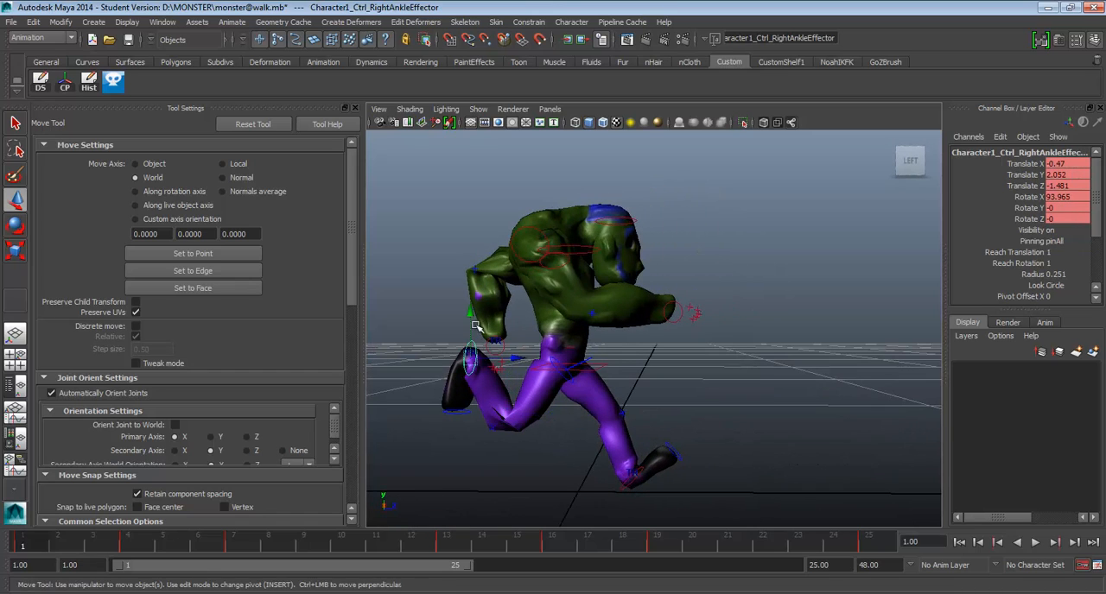
drag(471, 313, 471, 326)
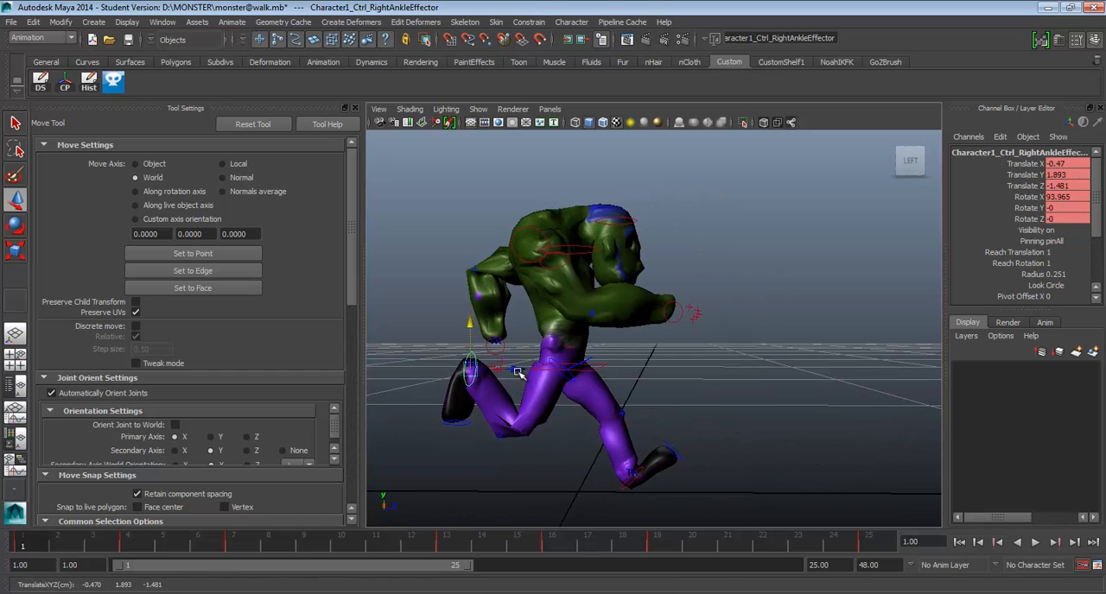
drag(518, 370, 523, 372)
Select all of the monster's rig controls and key the frame 1 pose at frame 25.
alt+drag(594, 390, 572, 406)
scroll(610, 403, down, 3)
drag(434, 227, 702, 577)
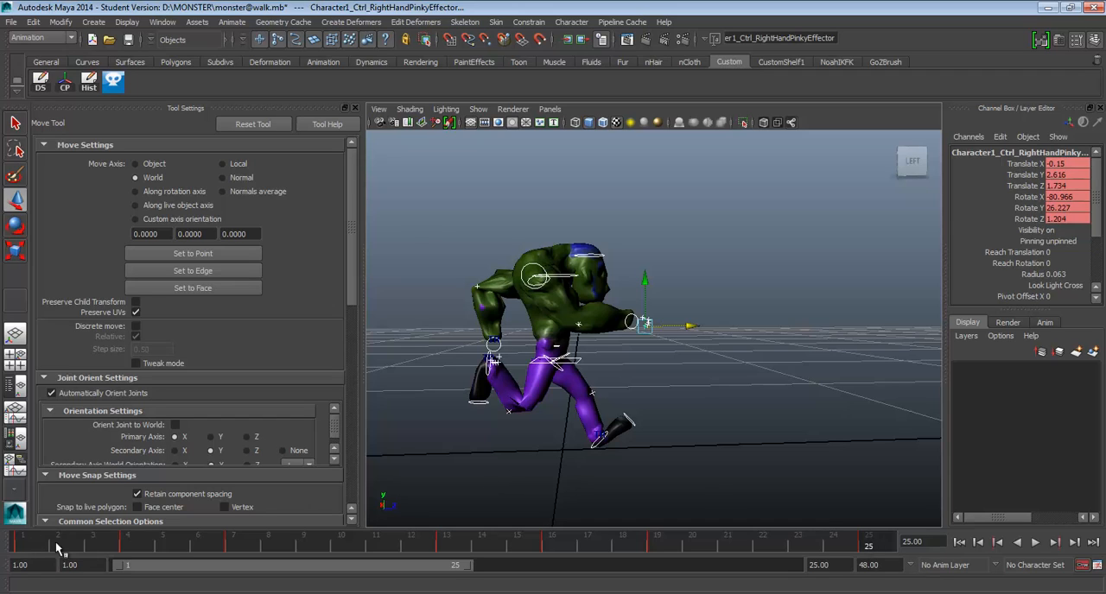
Compare frame 4 with the run.jpg reference, delete the selected controls' keys at frame 4, and play the animation back.
drag(170, 549, 127, 550)
alt+drag(572, 436, 582, 441)
alt+middle_drag(582, 442, 629, 445)
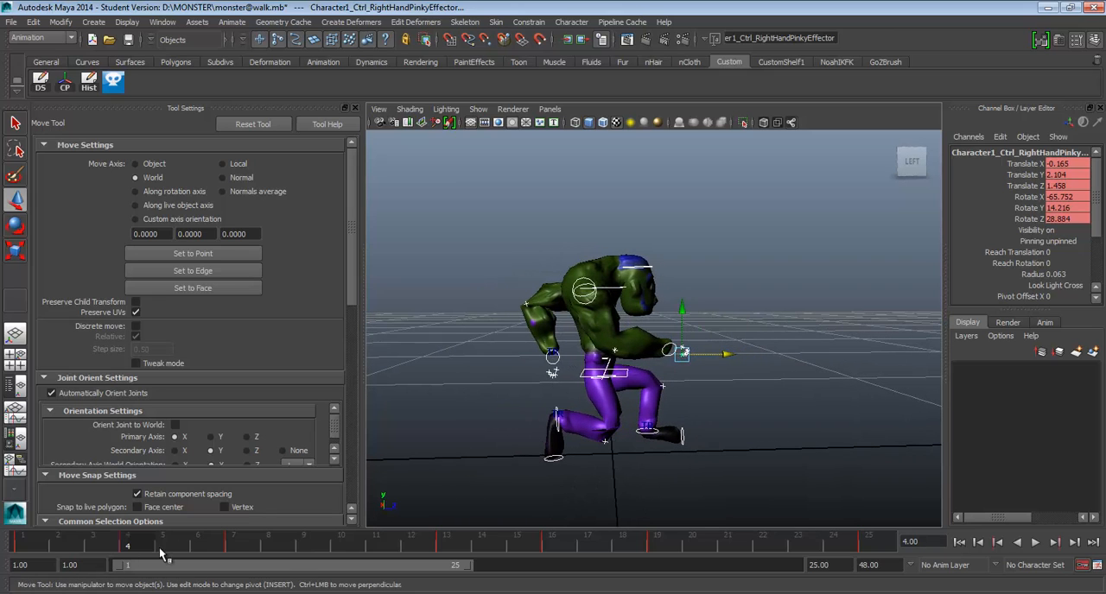
click(465, 593)
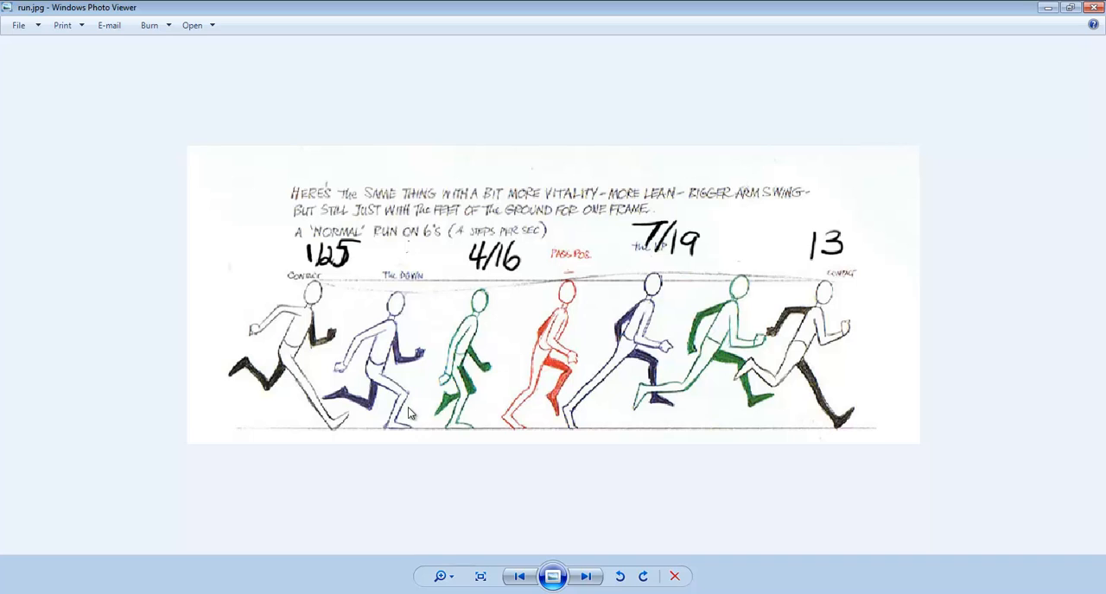
click(1046, 7)
right_click(132, 540)
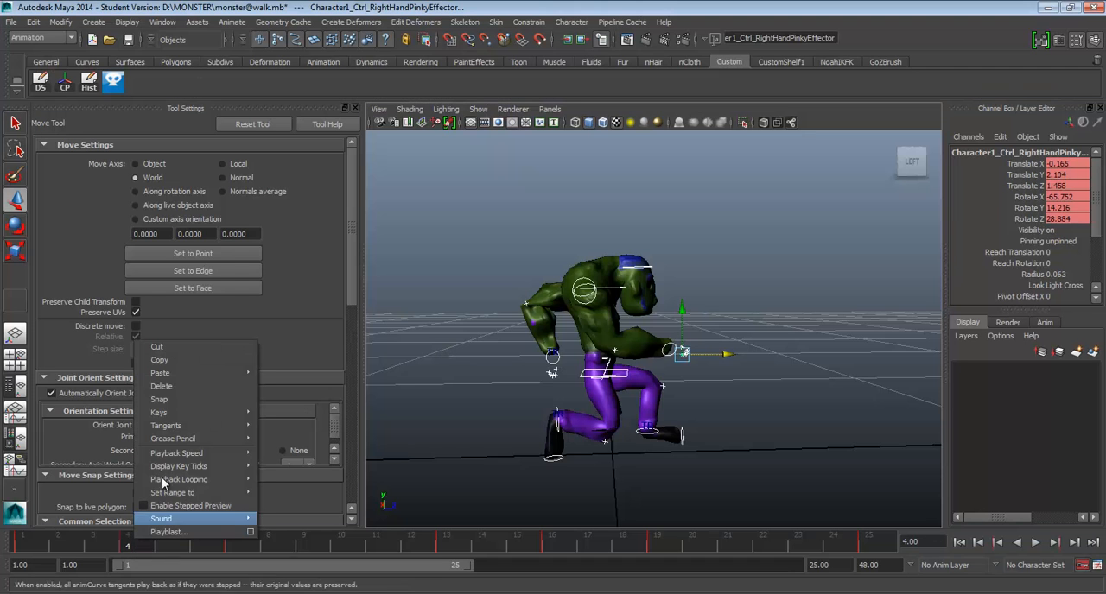
click(195, 388)
key(alt+v)
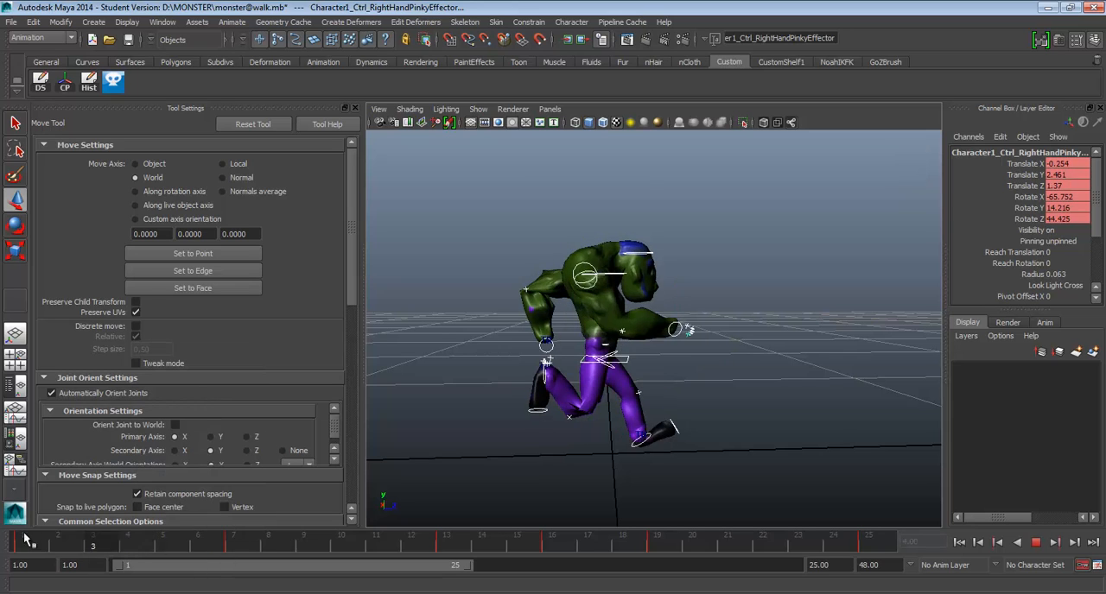
Compare the frame 7 pose with the run.jpg reference and move the selected controls' keys from frame 7 to frame 4.
drag(207, 545, 245, 543)
alt+drag(487, 462, 495, 447)
key(alt+Tab)
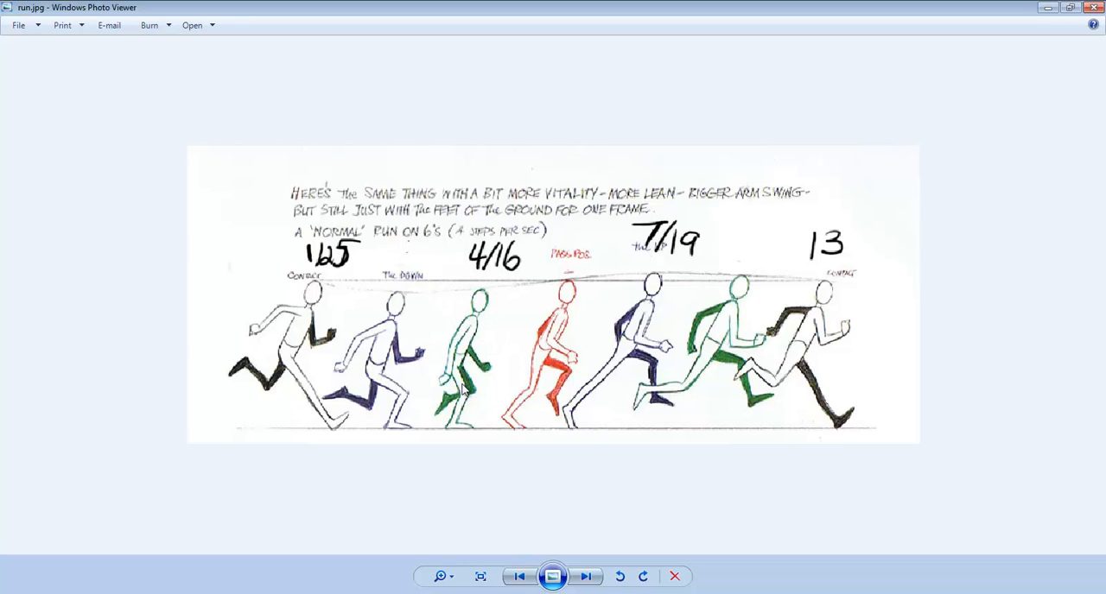
click(1048, 7)
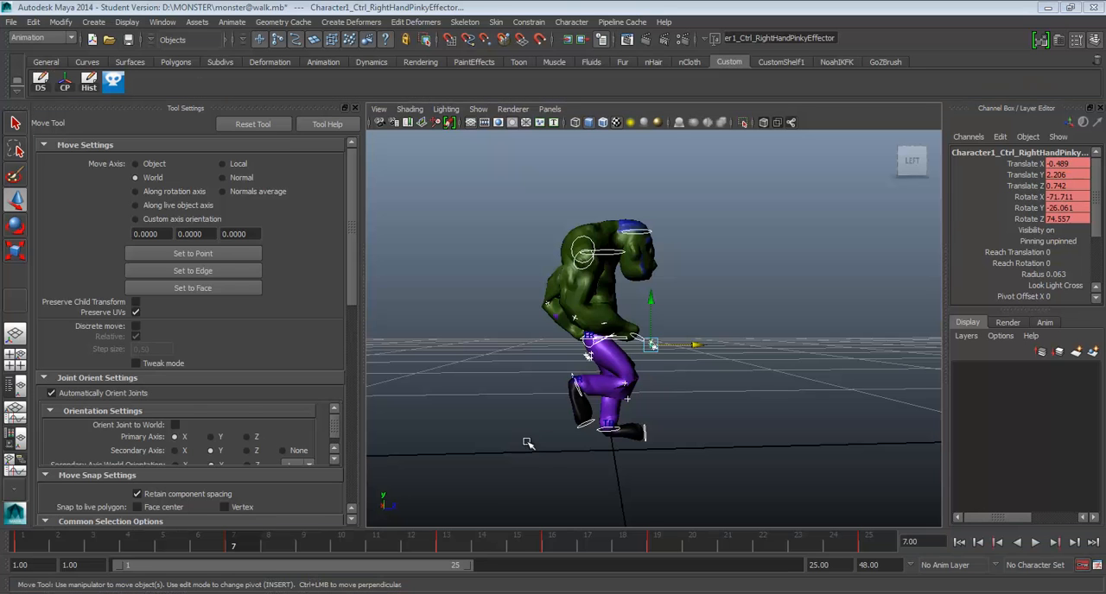
shift+click(235, 545)
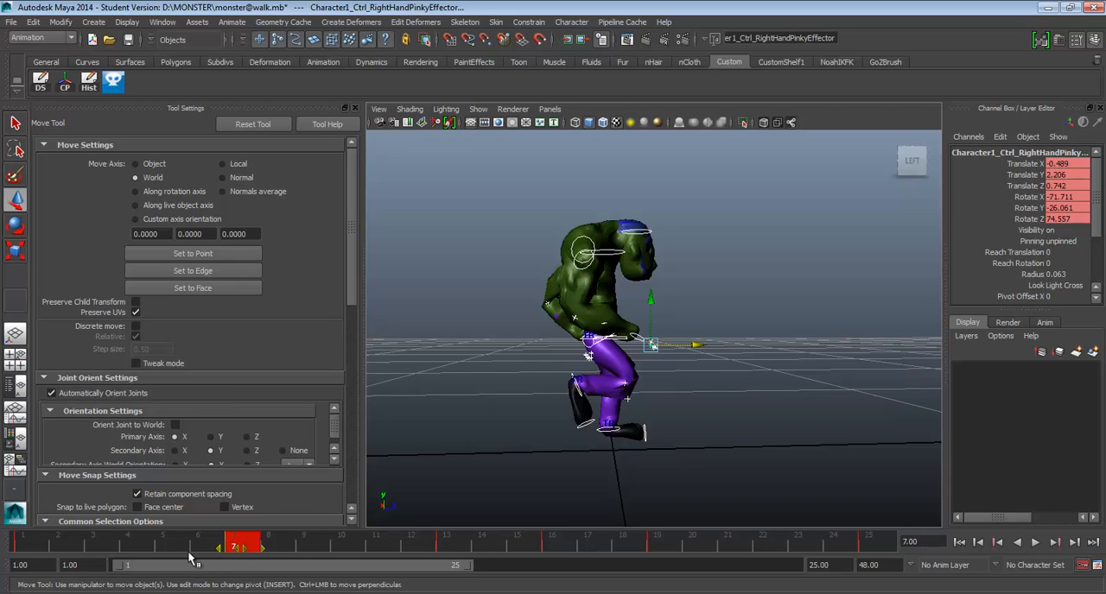
drag(245, 556, 143, 556)
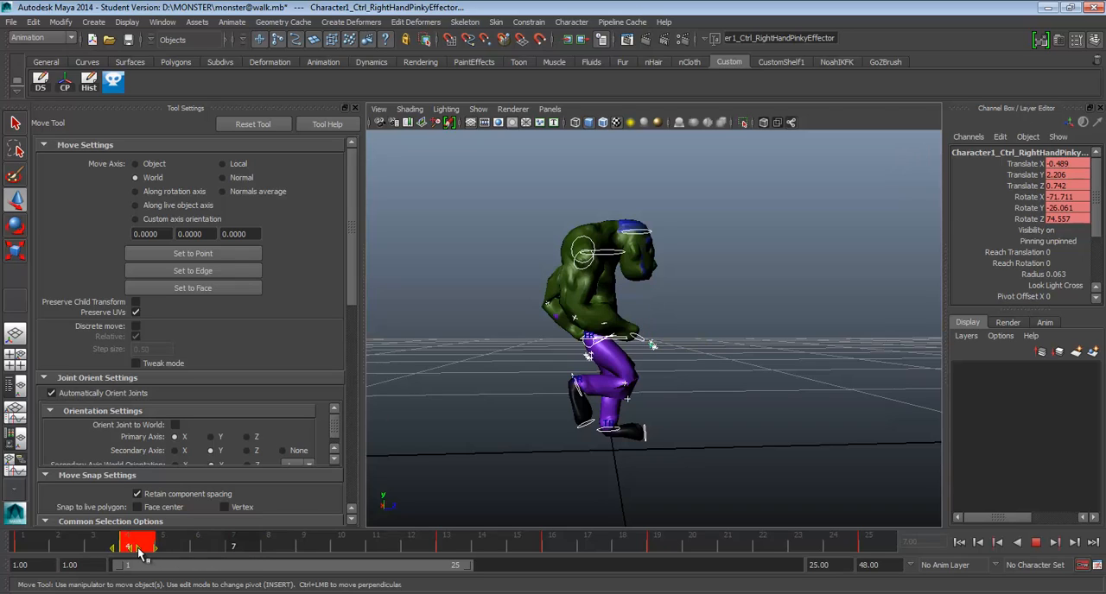
At frame 7, move the left ankle back to Translate Z about -1.596 and tilt the foot toes-down, following the run reference.
click(45, 544)
drag(12, 542, 164, 552)
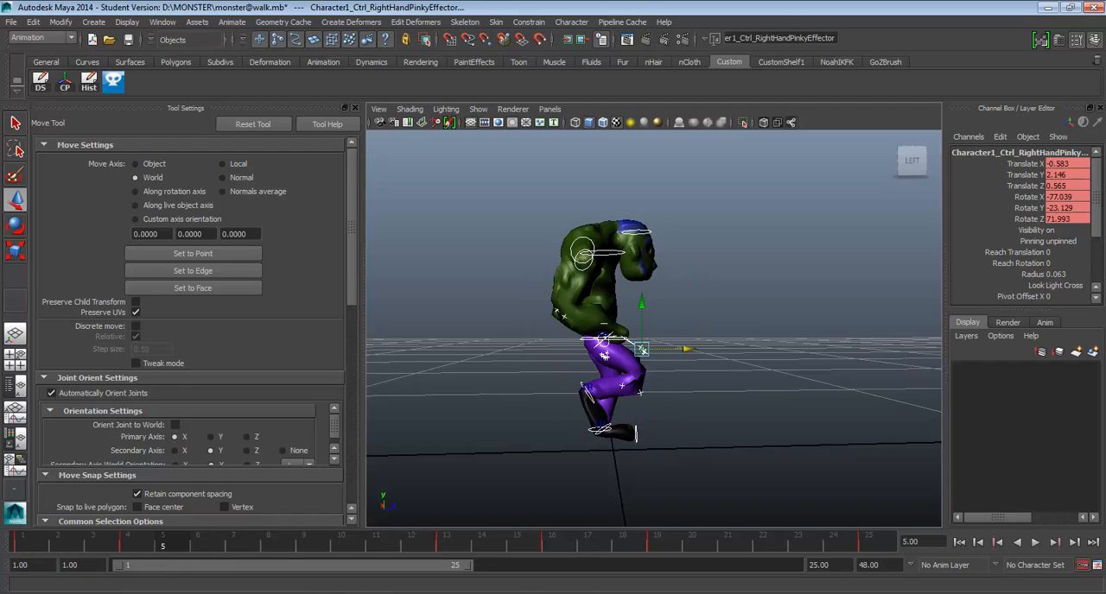
click(571, 593)
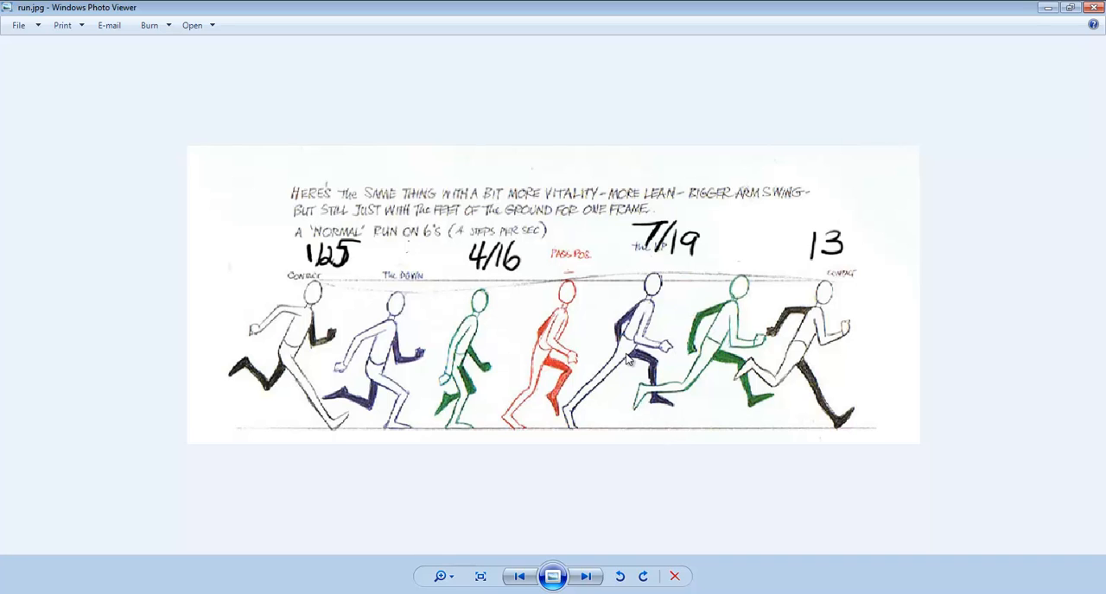
click(1047, 7)
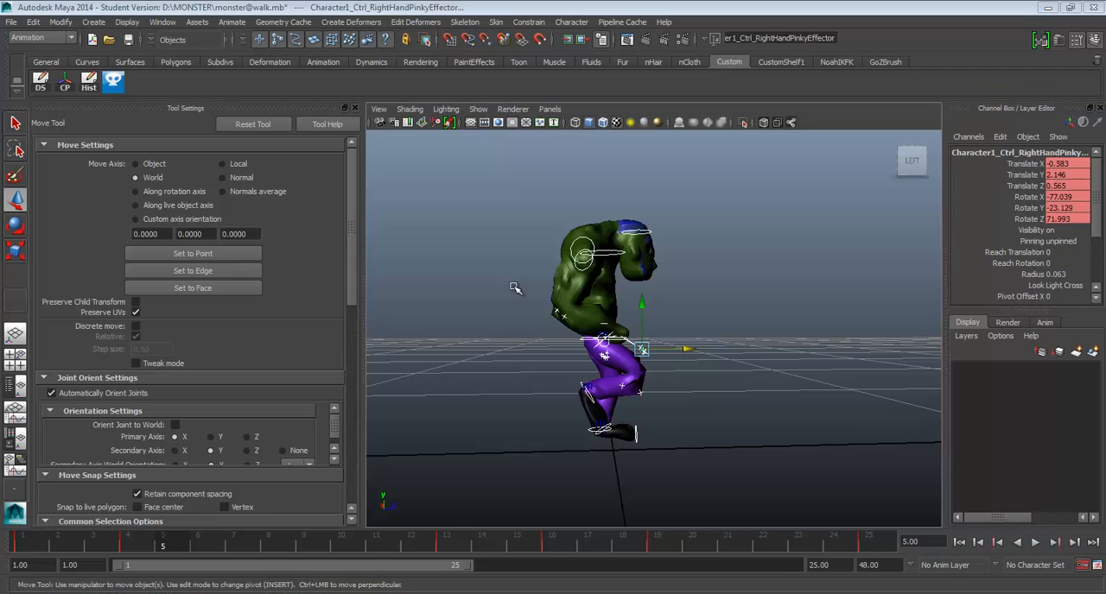
drag(34, 542, 253, 551)
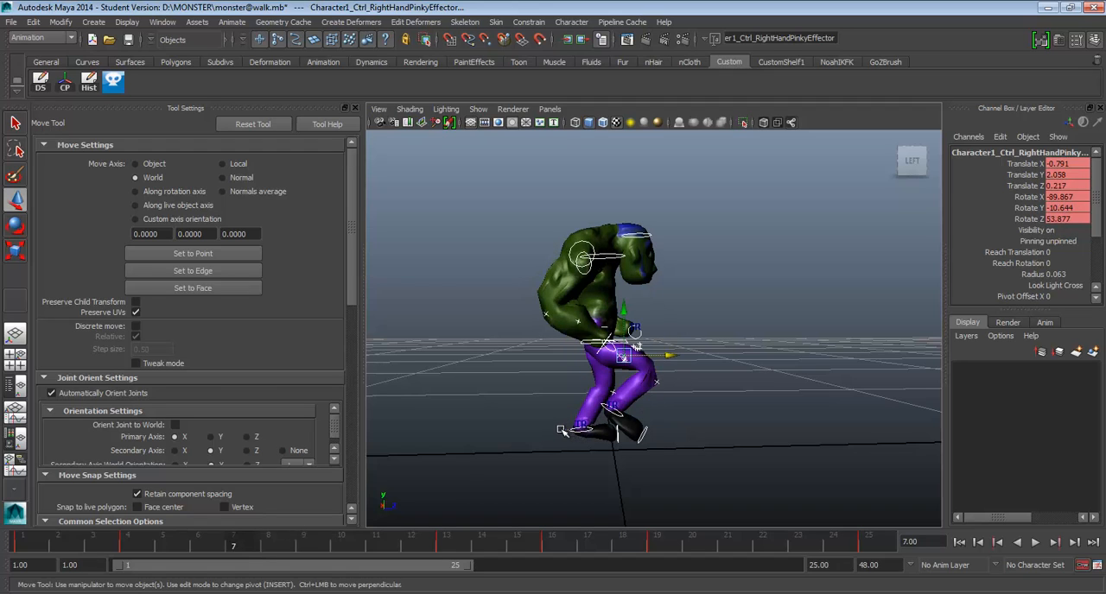
click(578, 429)
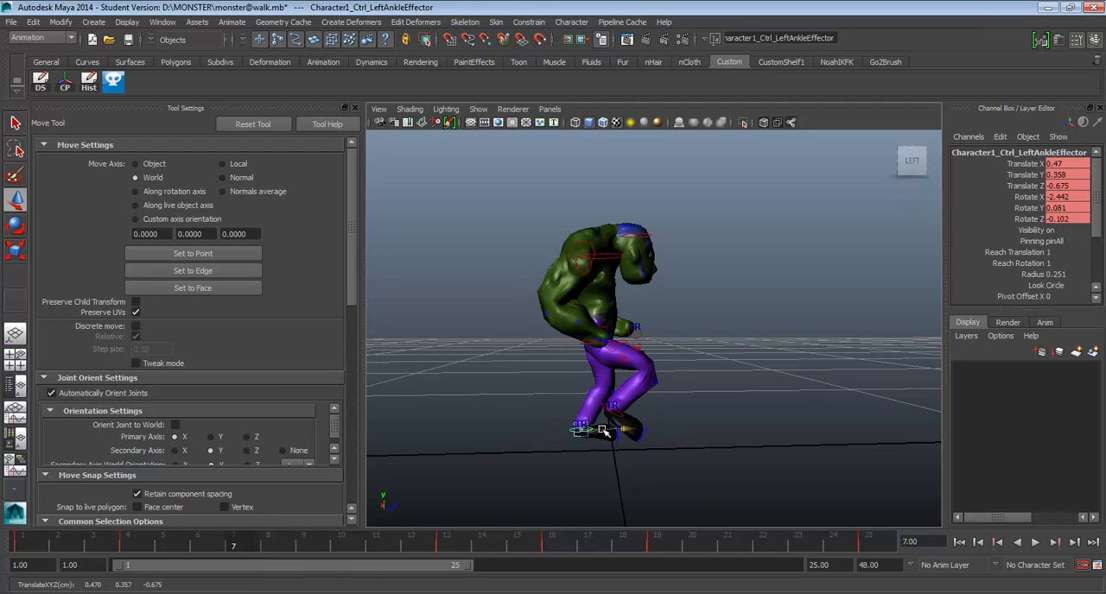
drag(603, 429, 533, 454)
click(574, 431)
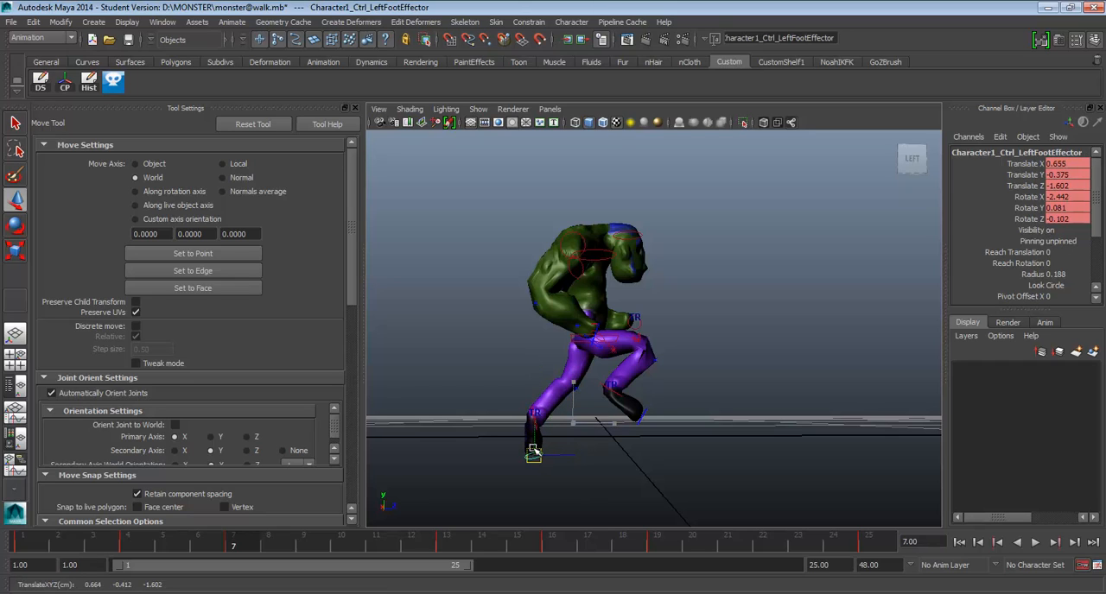
click(535, 414)
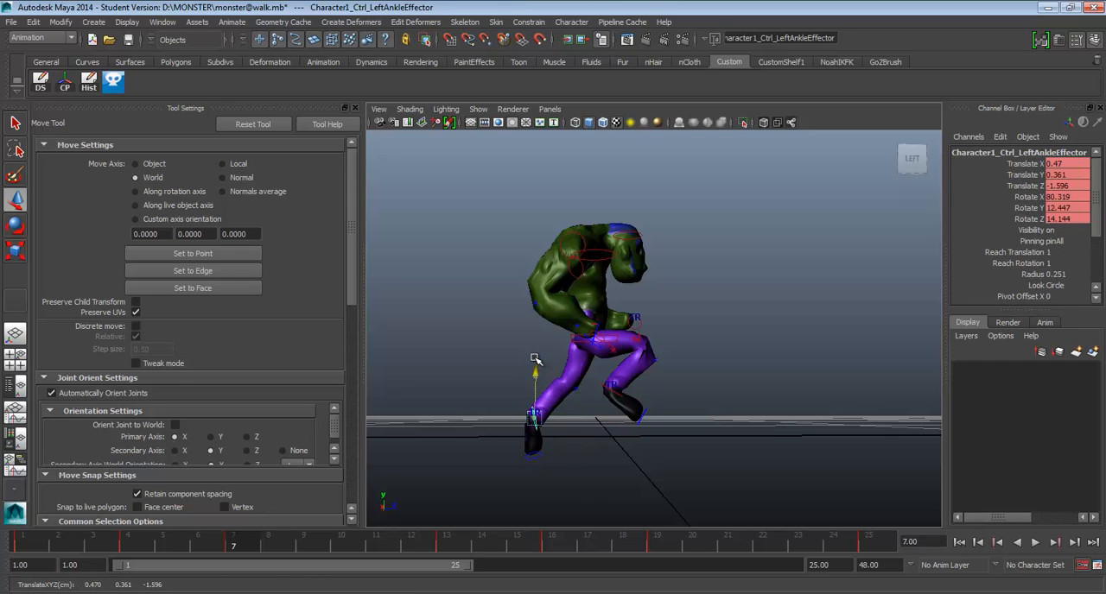
drag(535, 358, 536, 375)
Raise the hips control at frame 7 to Translate Y about 2.349 and play back the animation to check the motion.
click(575, 337)
drag(593, 294, 596, 273)
alt+drag(565, 320, 544, 304)
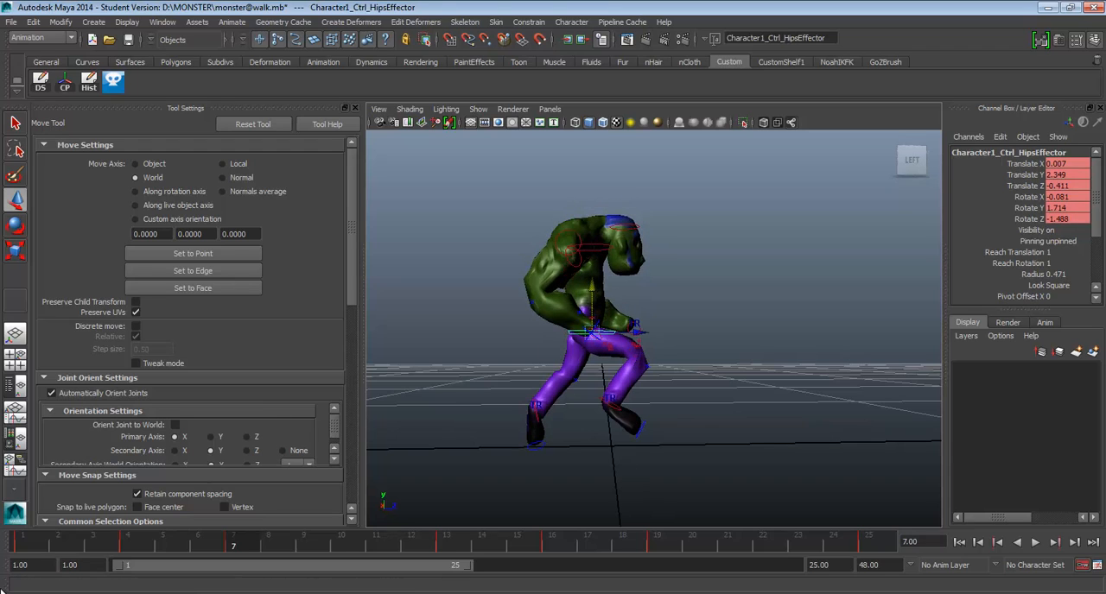
click(19, 541)
key(alt+v)
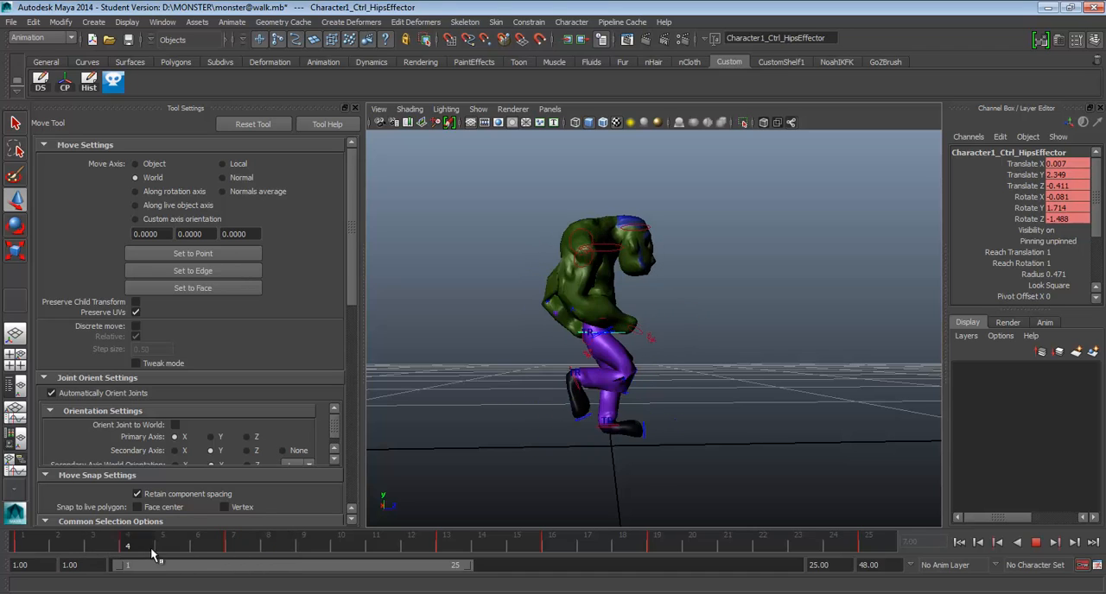
key(alt+v)
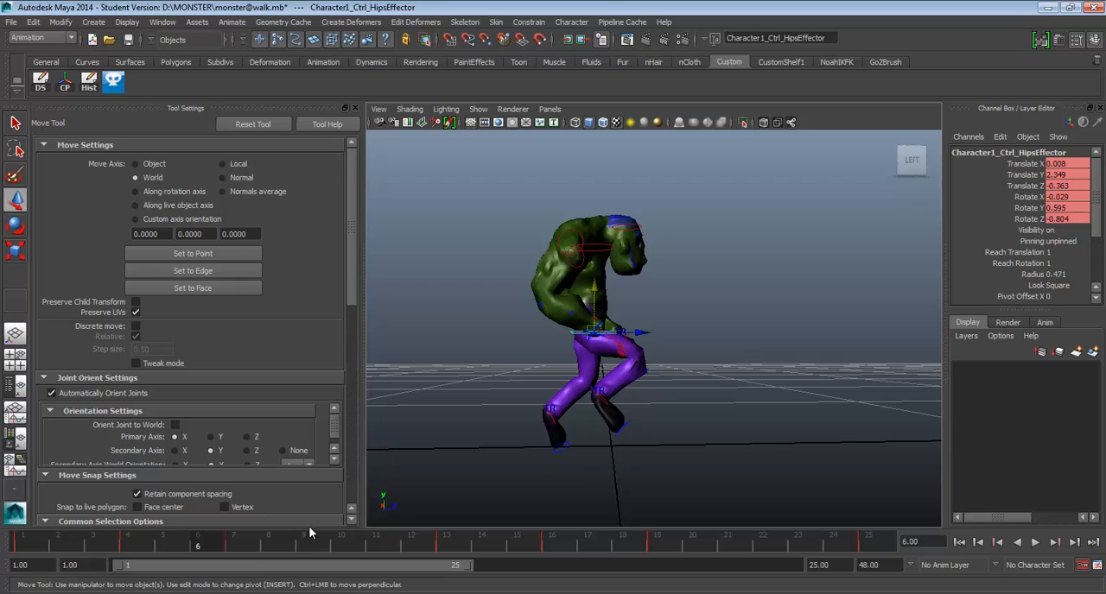
key(alt+v)
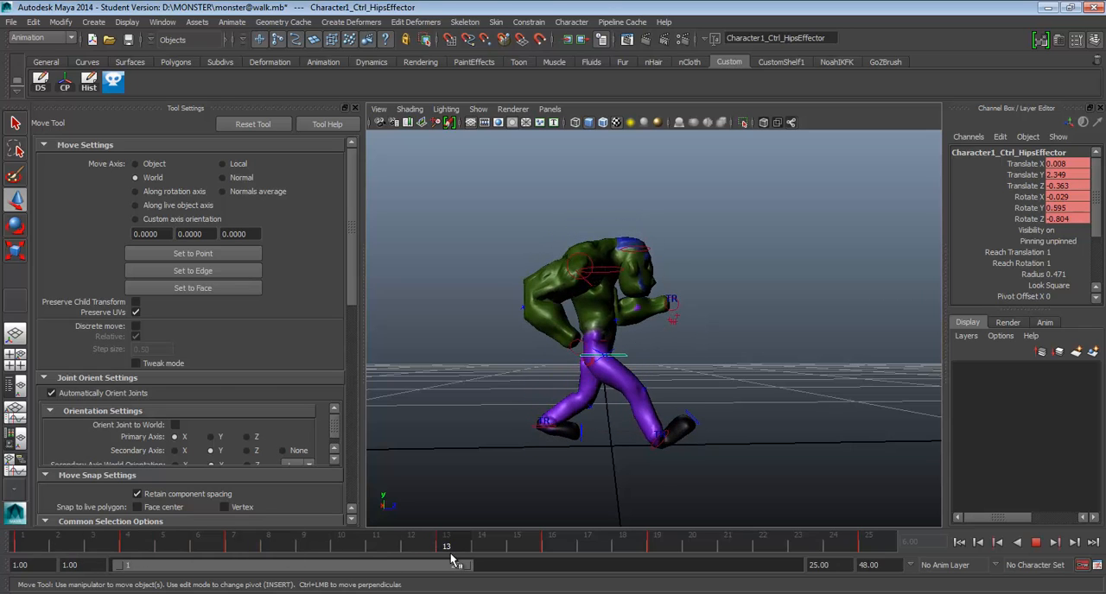
Go to frame 11 and compare its pose with the run reference sketch in Photo Viewer and Photoshop.
mouse_move(464, 561)
mouse_down()
mouse_move(1, 542)
mouse_move(371, 563)
mouse_up()
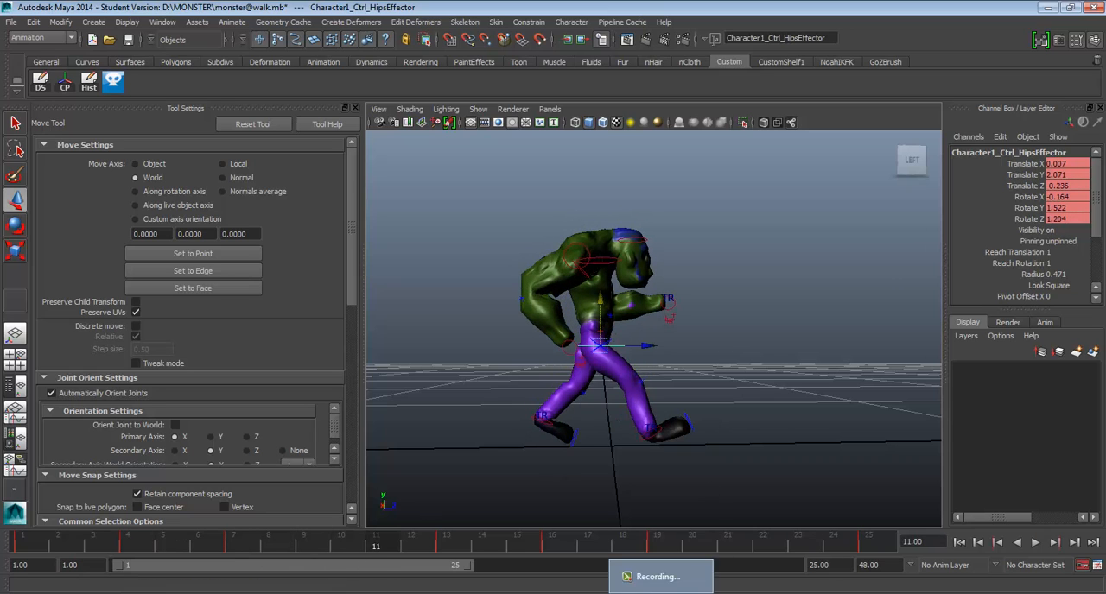
click(700, 592)
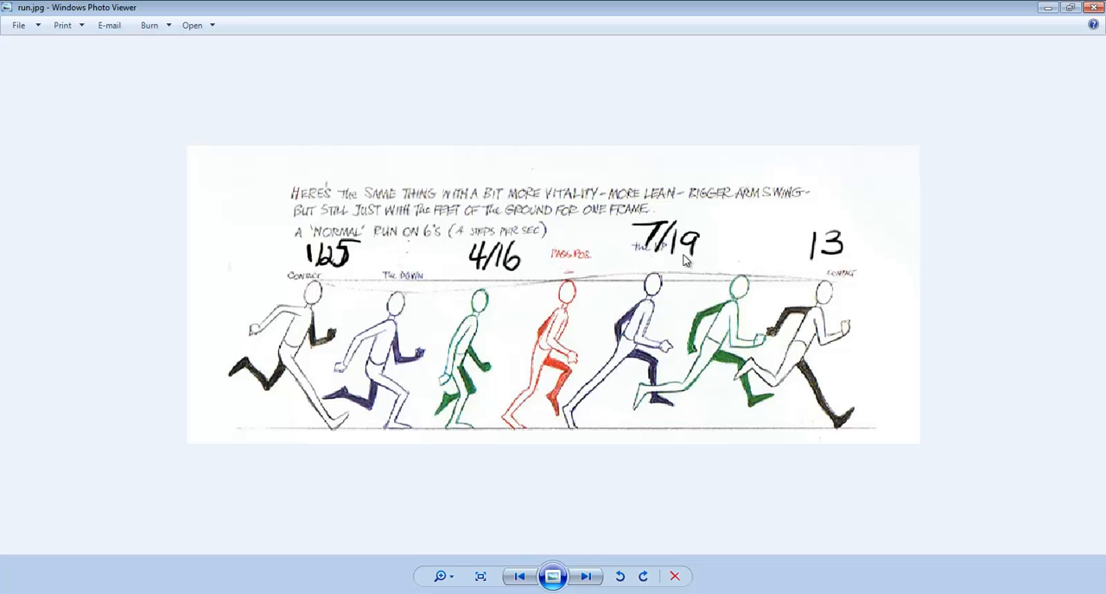
click(1052, 7)
click(203, 593)
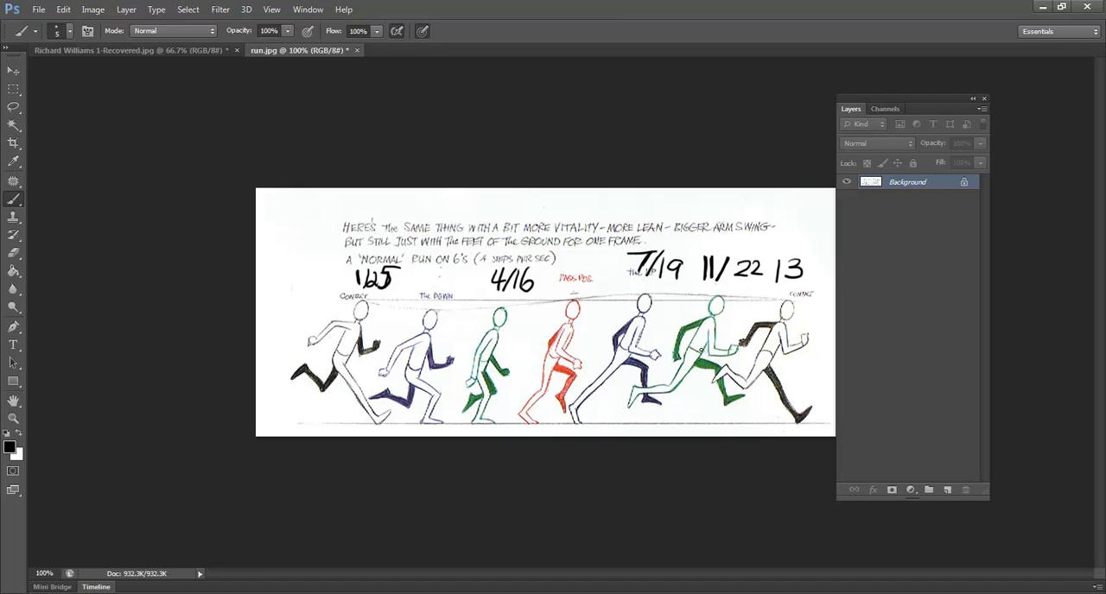
click(1045, 8)
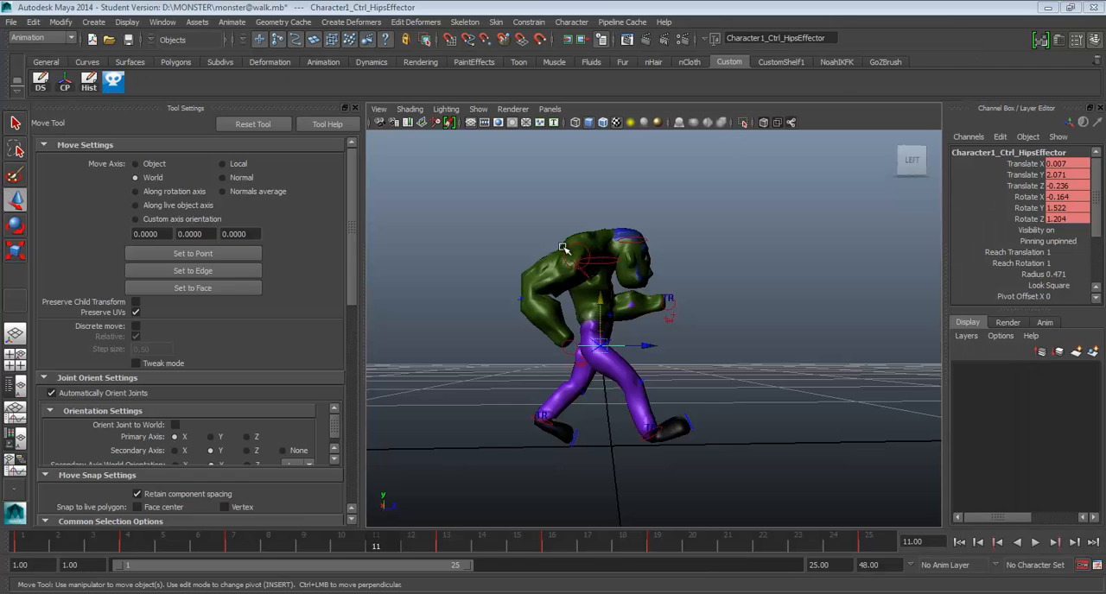
Compare frames 7 and 11, and carry the frame 7 pose of all controls over to frame 11.
click(246, 546)
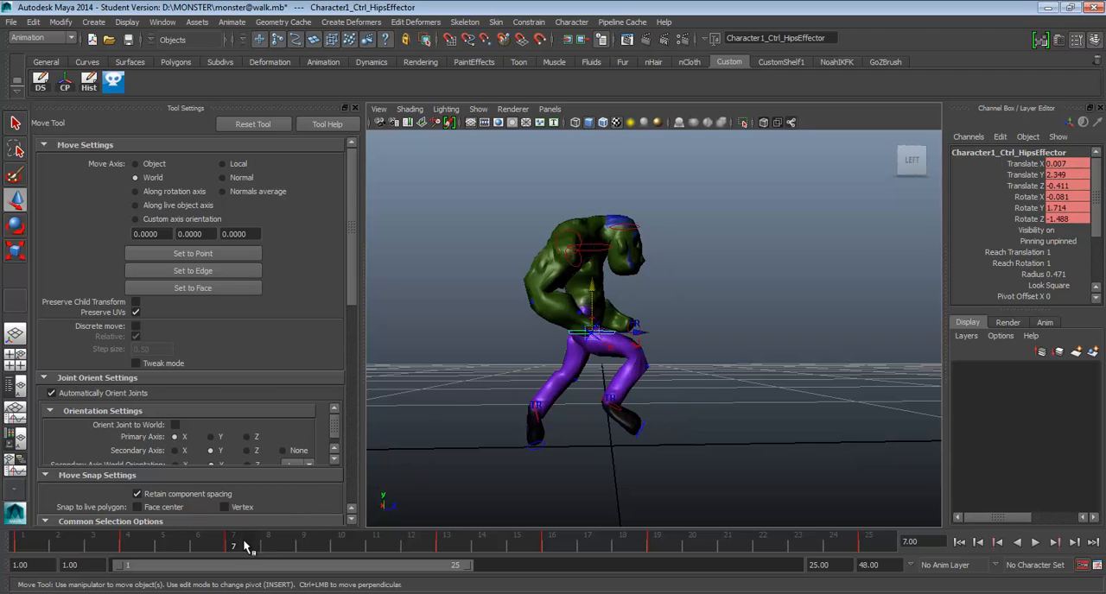
click(377, 546)
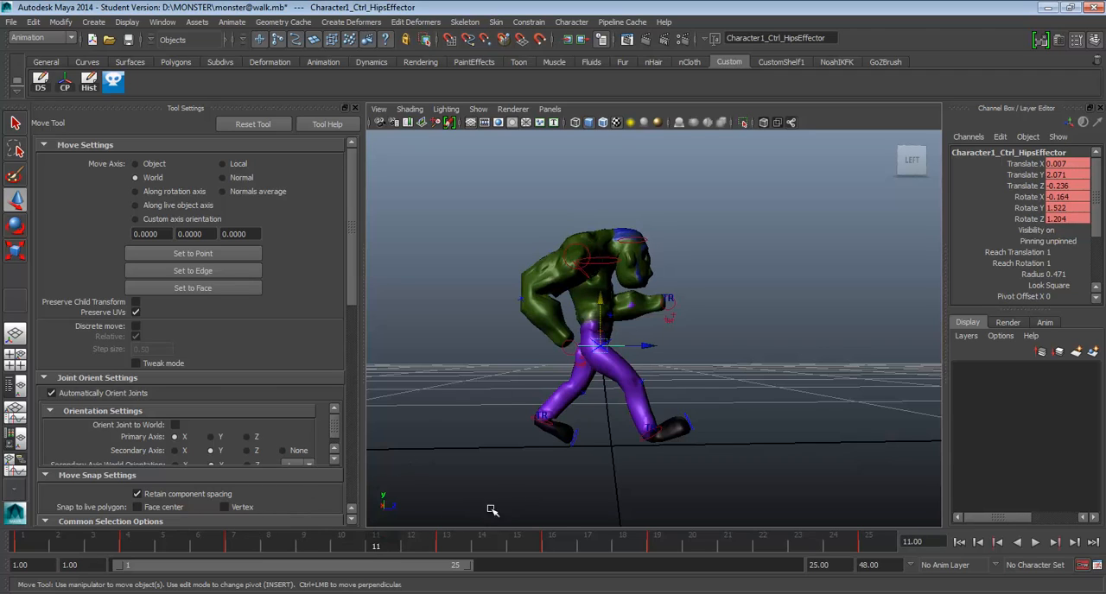
click(250, 546)
alt+drag(639, 406, 337, 553)
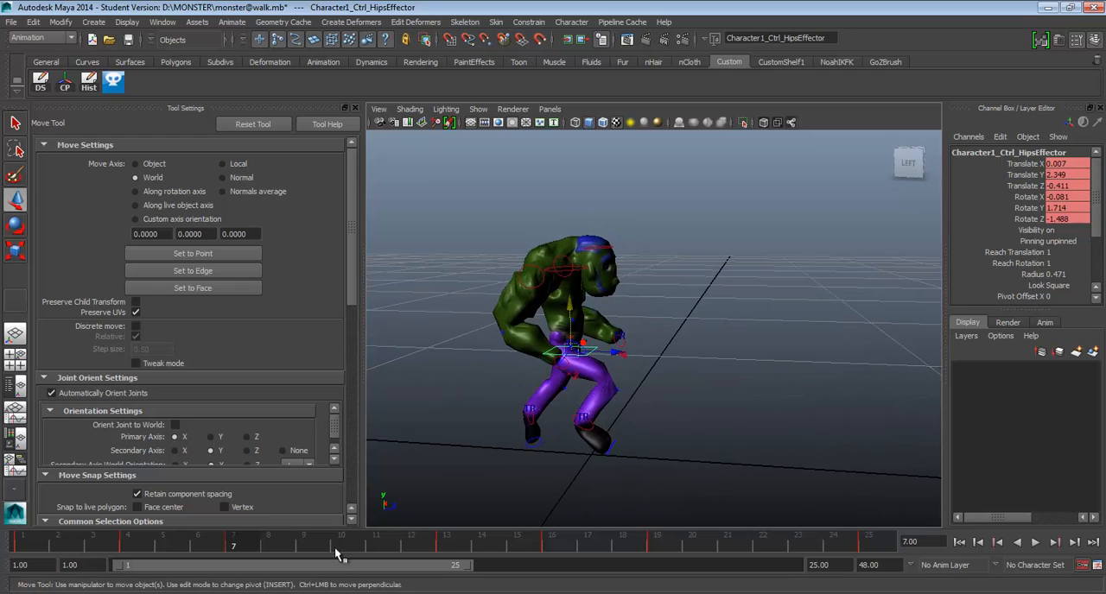
click(372, 546)
click(251, 546)
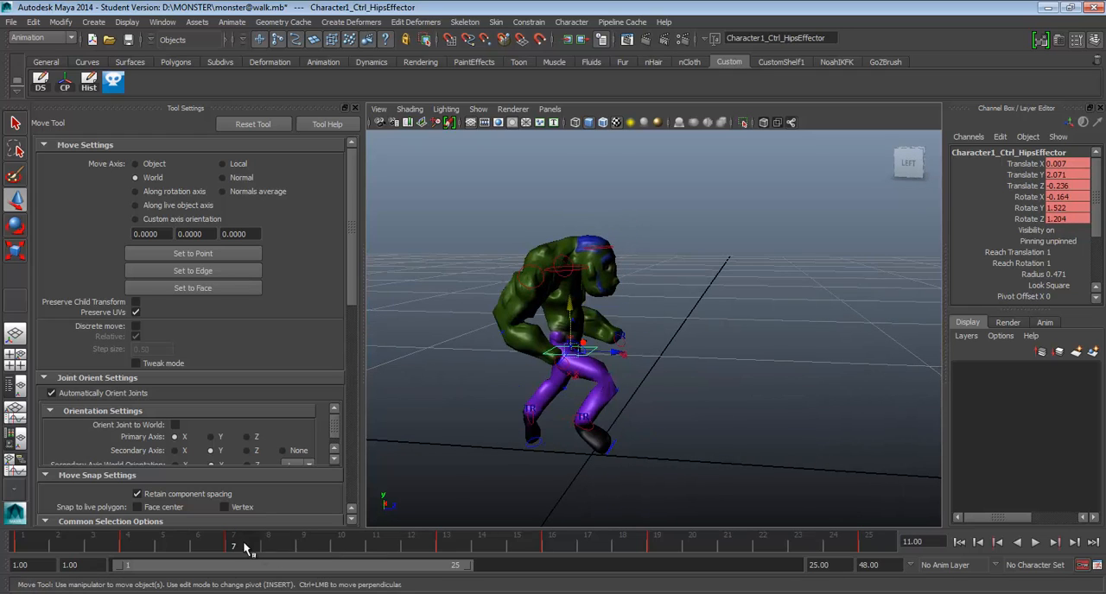
drag(449, 207, 730, 552)
alt+drag(644, 416, 691, 380)
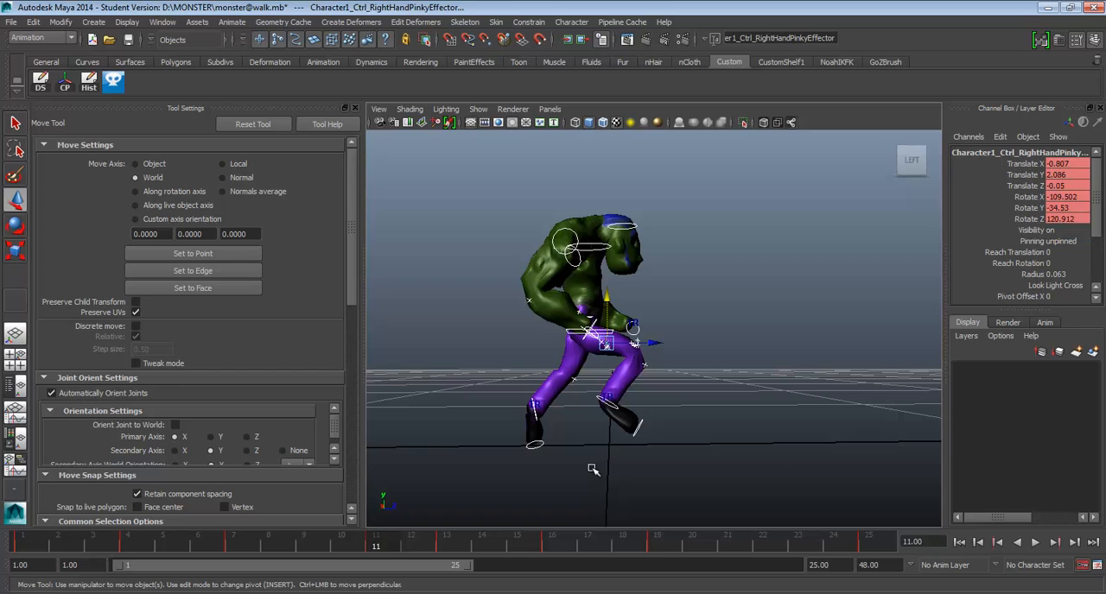
At frame 11, raise the hips control and lift the hips, both wrists and both ankles together so the character is airborne.
click(535, 402)
click(608, 331)
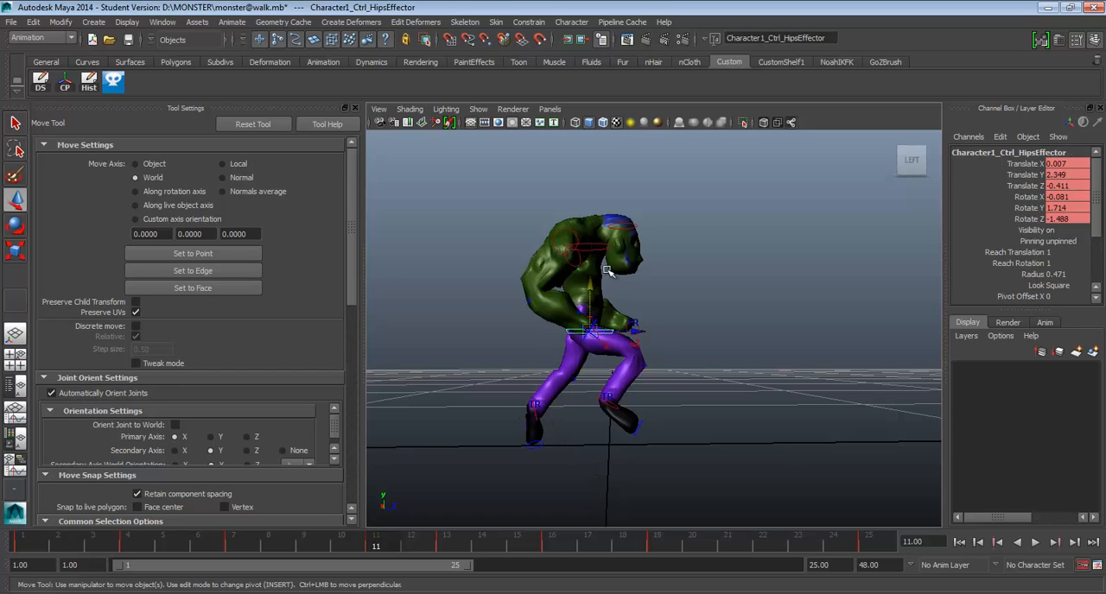
drag(591, 280, 591, 268)
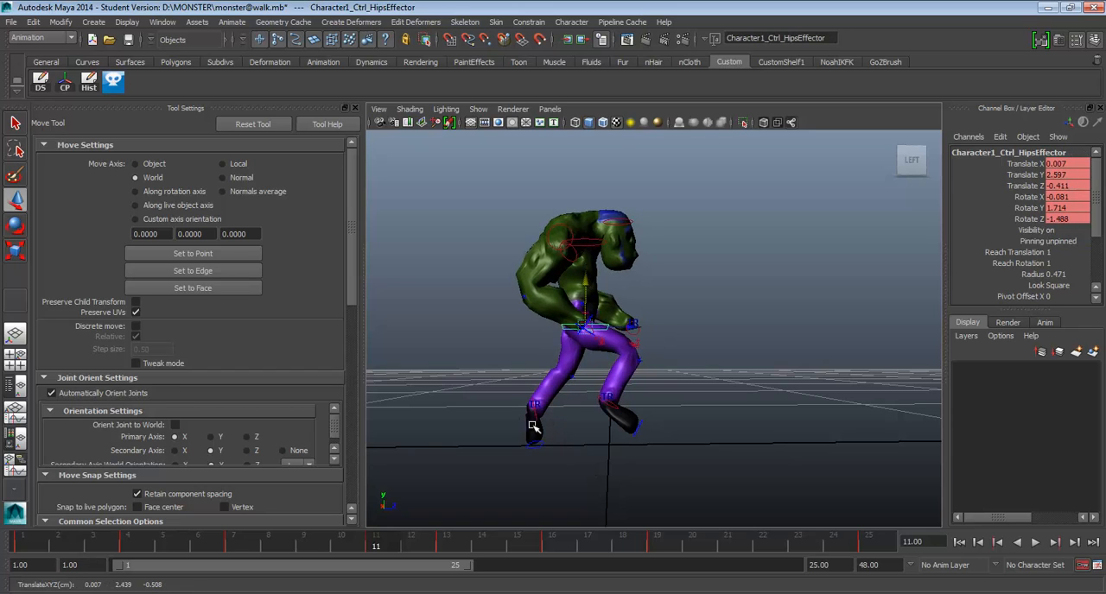
alt+drag(617, 320, 583, 340)
click(541, 354)
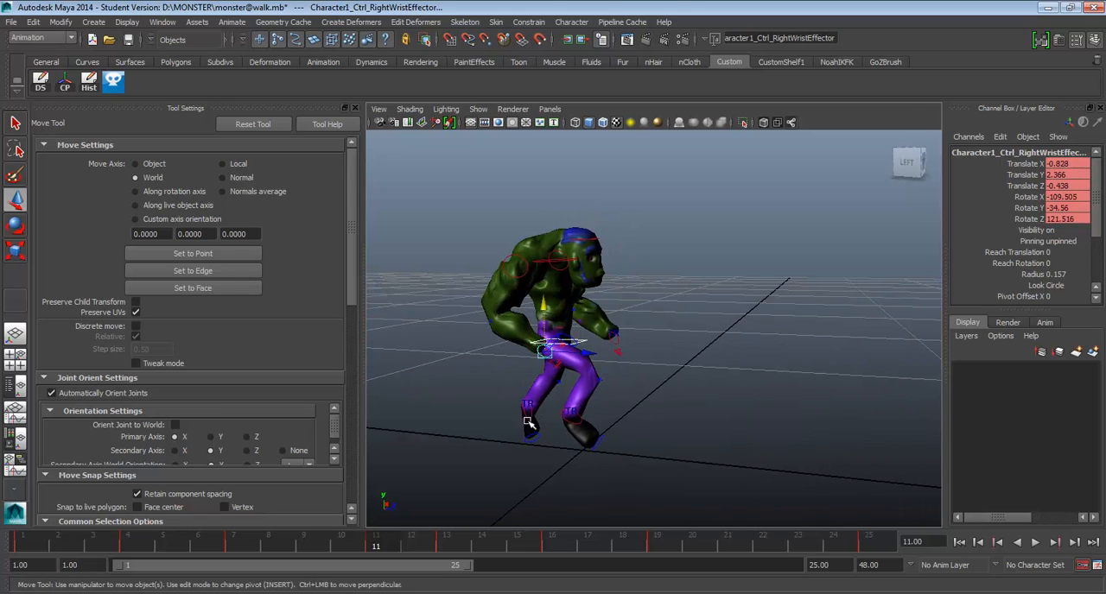
shift+click(527, 413)
shift+click(578, 420)
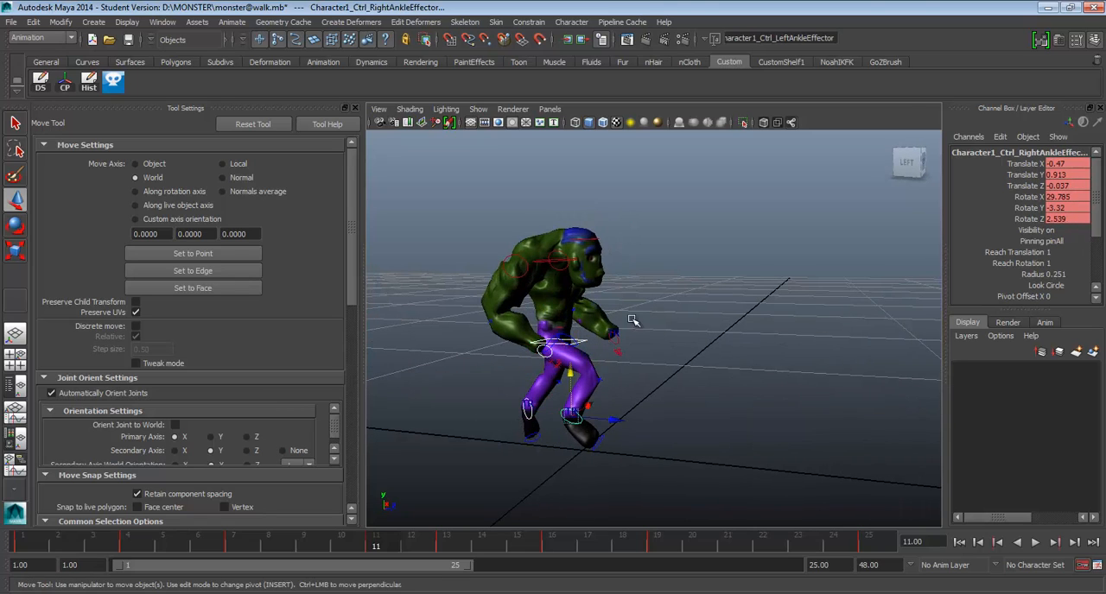
shift+click(616, 334)
drag(612, 294, 614, 288)
At frame 11, move the left ankle back and up to Translate Y about 1.058, Z about -2.451, and raise the hips to Y about 2.441.
alt+drag(526, 379, 588, 353)
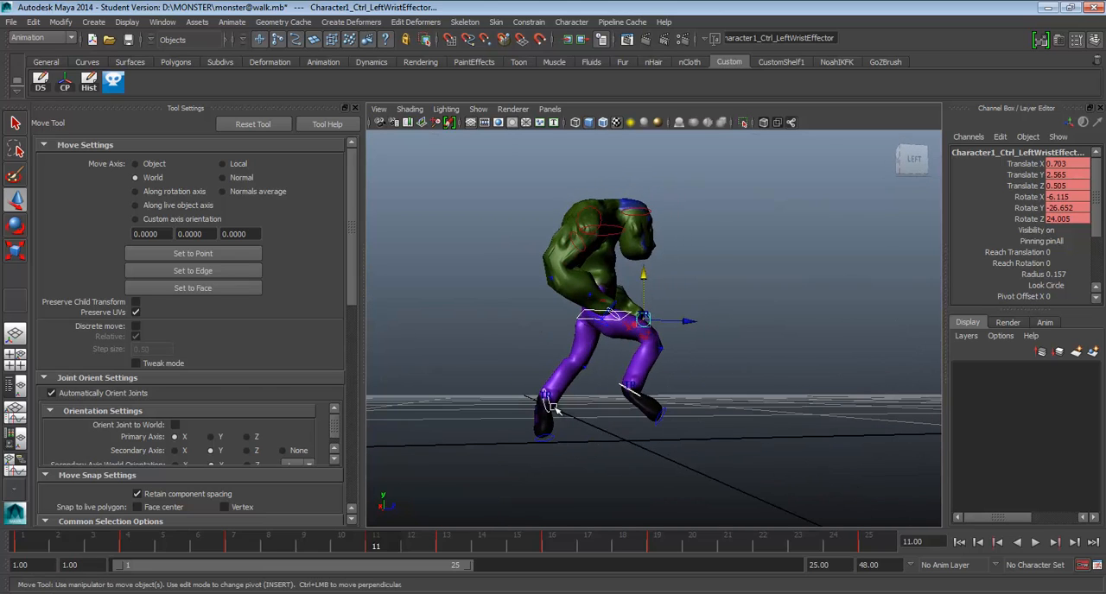
click(557, 409)
alt+drag(563, 411, 531, 407)
click(543, 409)
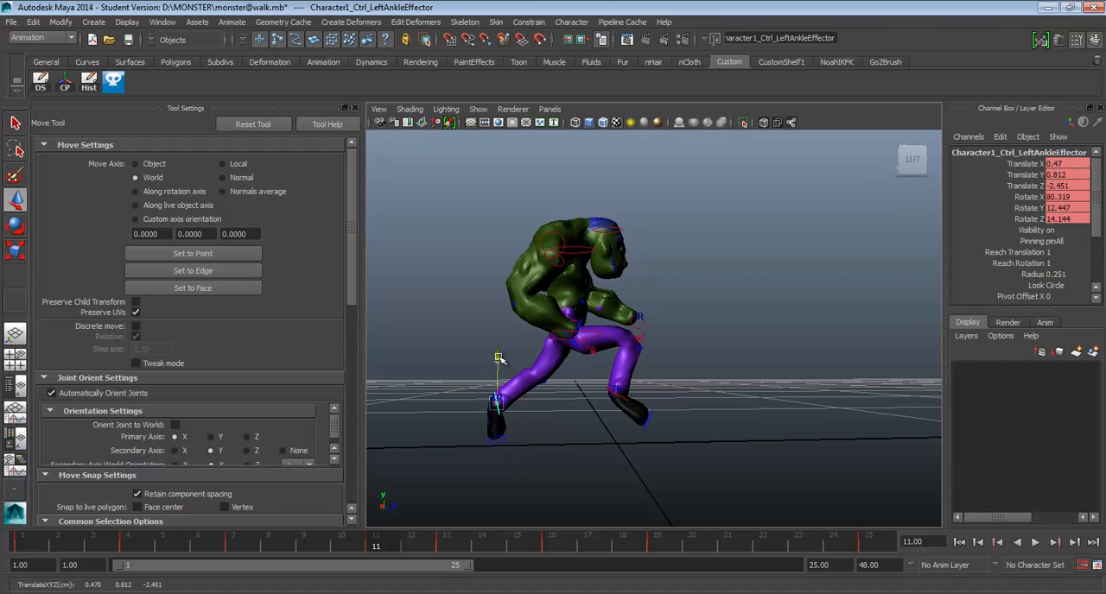
drag(498, 357, 500, 347)
alt+drag(603, 349, 610, 362)
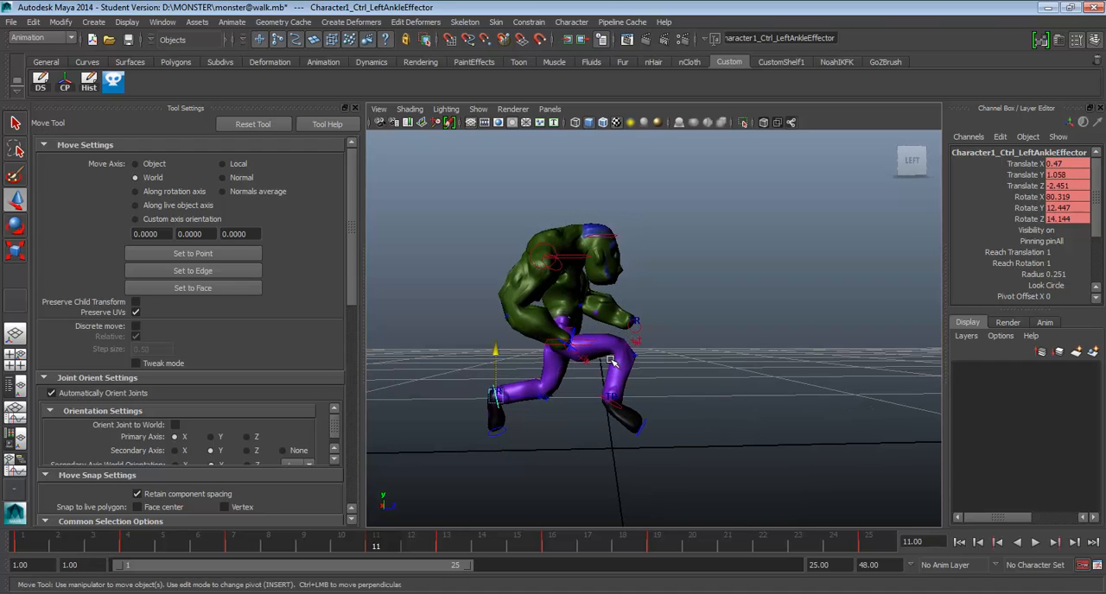
click(583, 342)
drag(570, 298, 574, 287)
Close run.jpg in Photo Viewer, switch to Photoshop and save the annotated sketch over run.jpg on the Desktop at maximum JPEG quality.
key(alt+Tab)
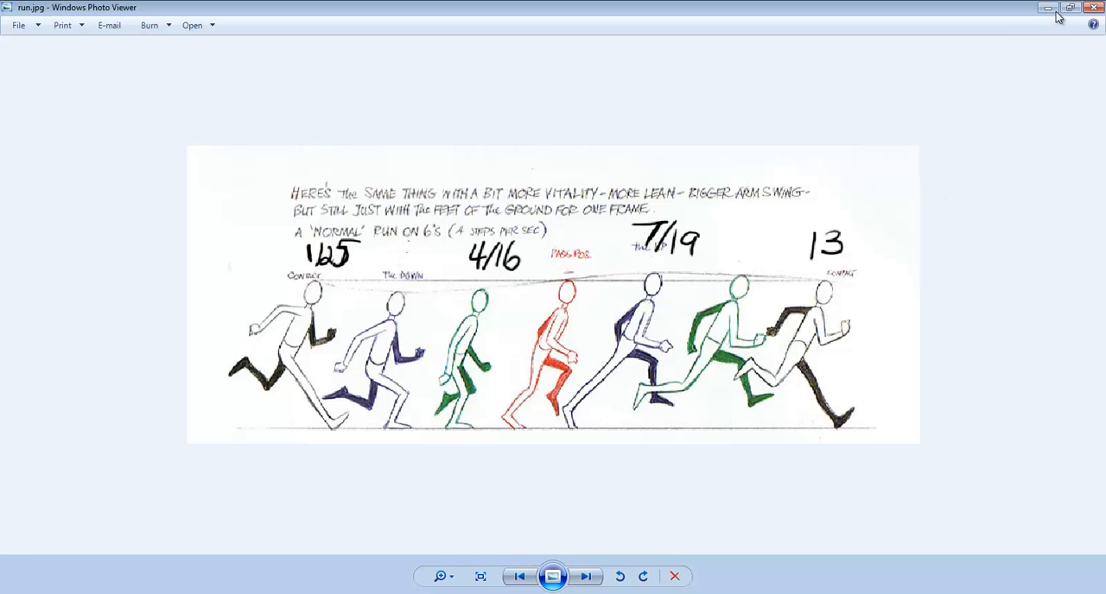
click(1094, 7)
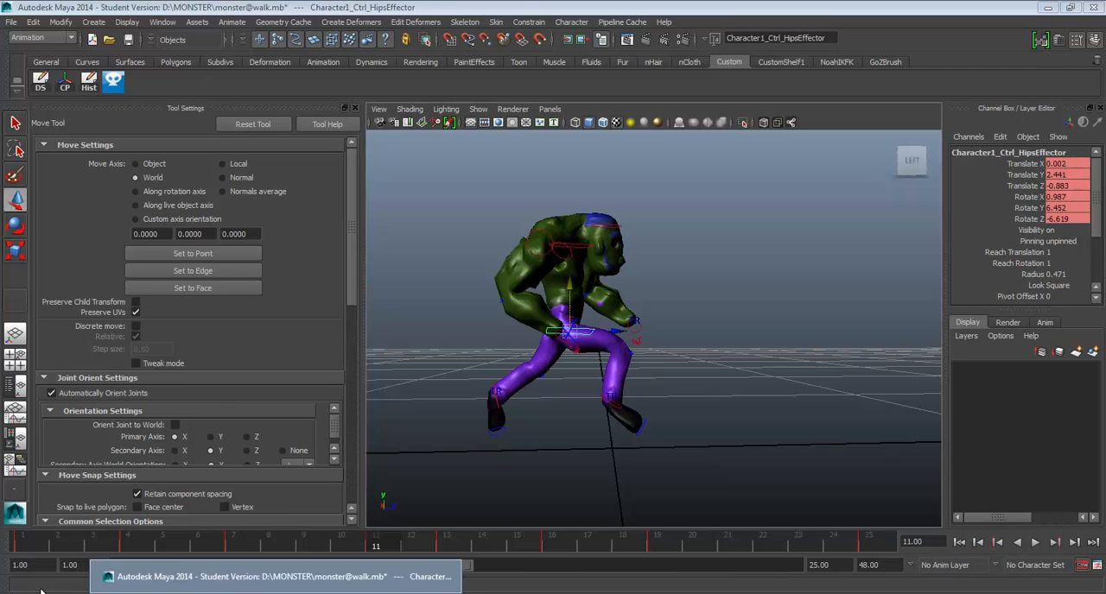
key(alt+Tab)
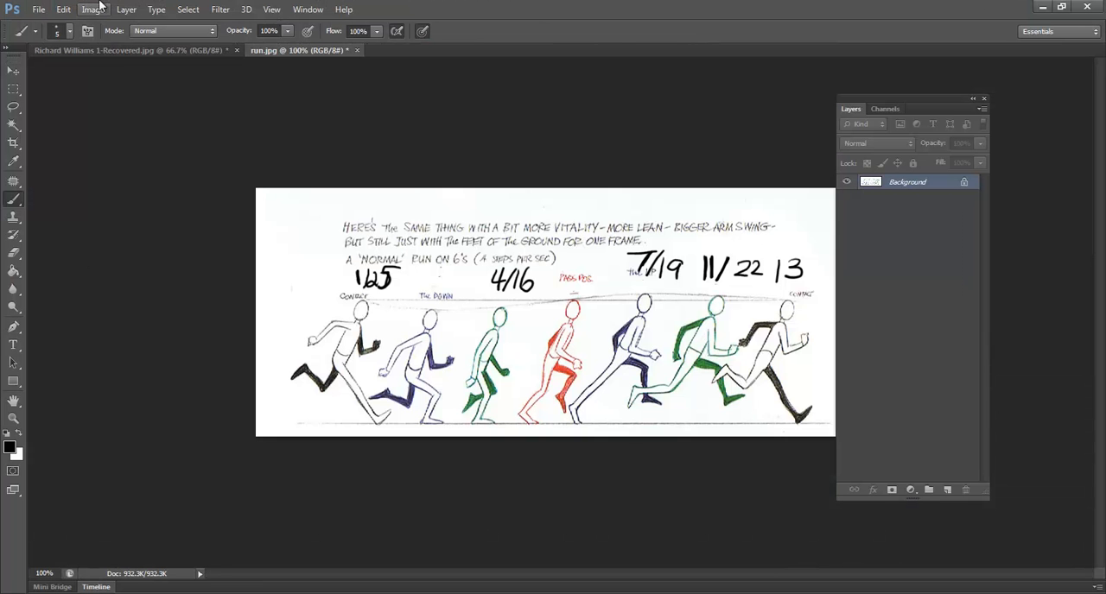
click(39, 12)
mouse_move(63, 11)
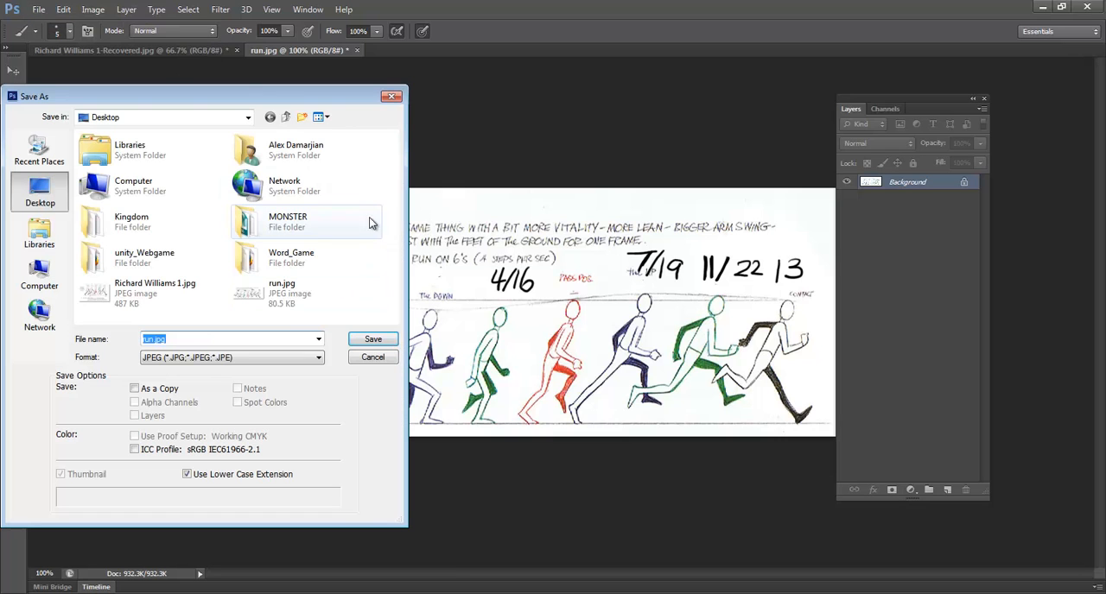
double_click(267, 302)
click(525, 236)
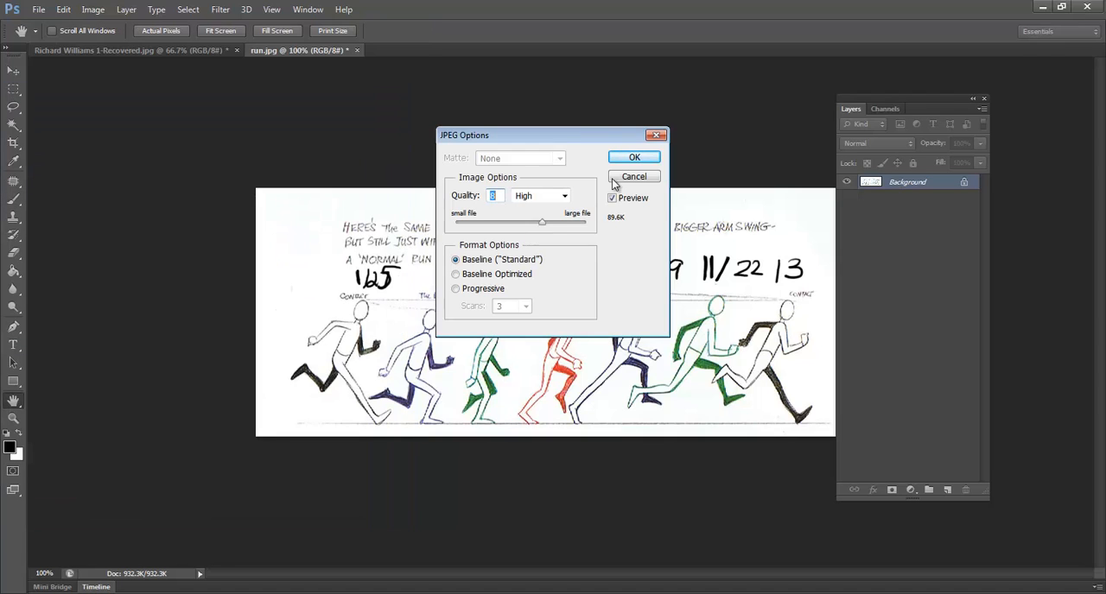
drag(540, 223, 637, 222)
click(635, 157)
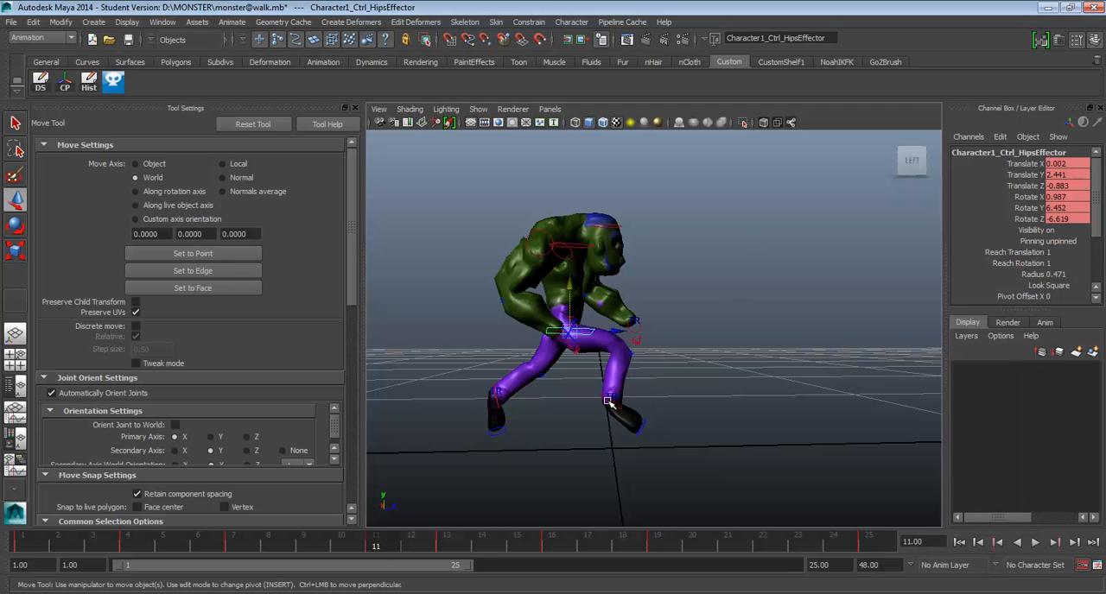
Back in Maya, raise the right ankle at frame 11 to Translate Y about 1.381 and play back the animation.
click(608, 401)
drag(609, 358, 610, 337)
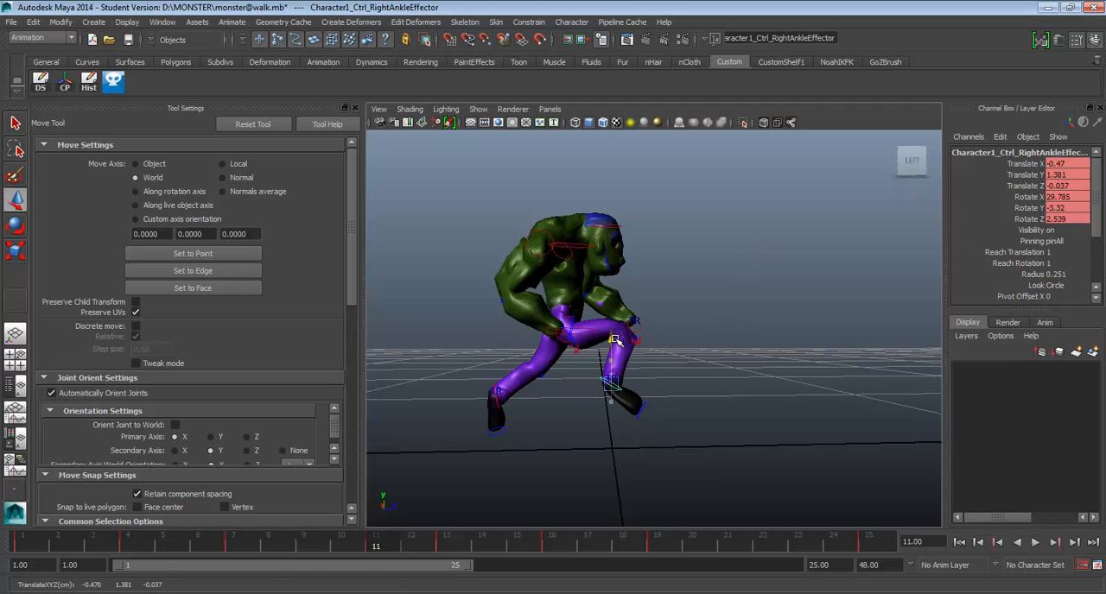
key(alt+v)
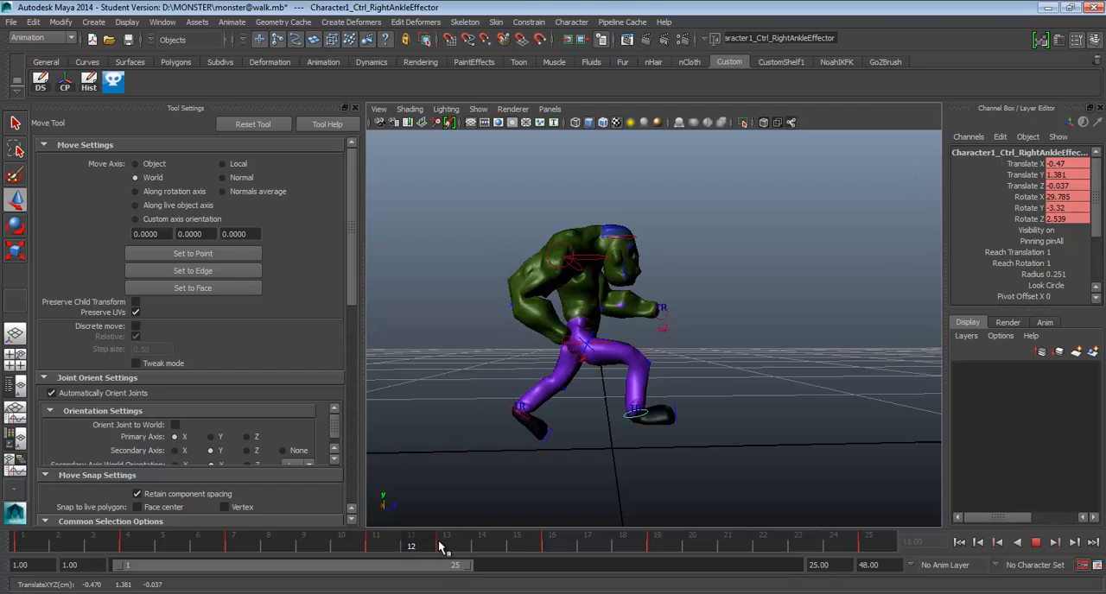
At frame 13, move the left ankle to Translate Y about 1.456, Z about -2.153, tilt the foot toes-down, and compare with frame 1.
click(445, 546)
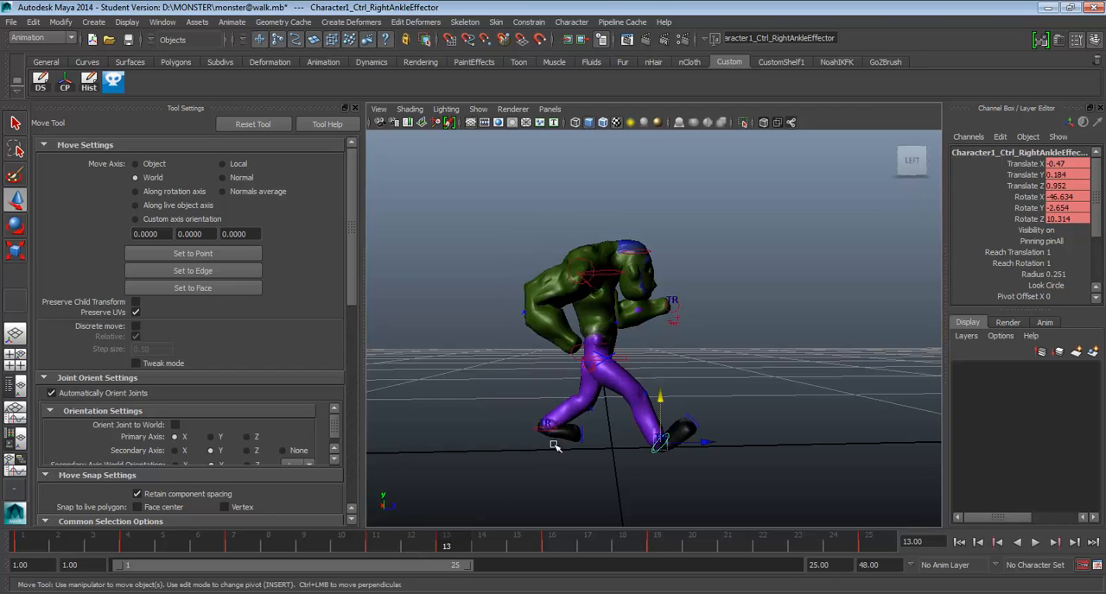
click(535, 428)
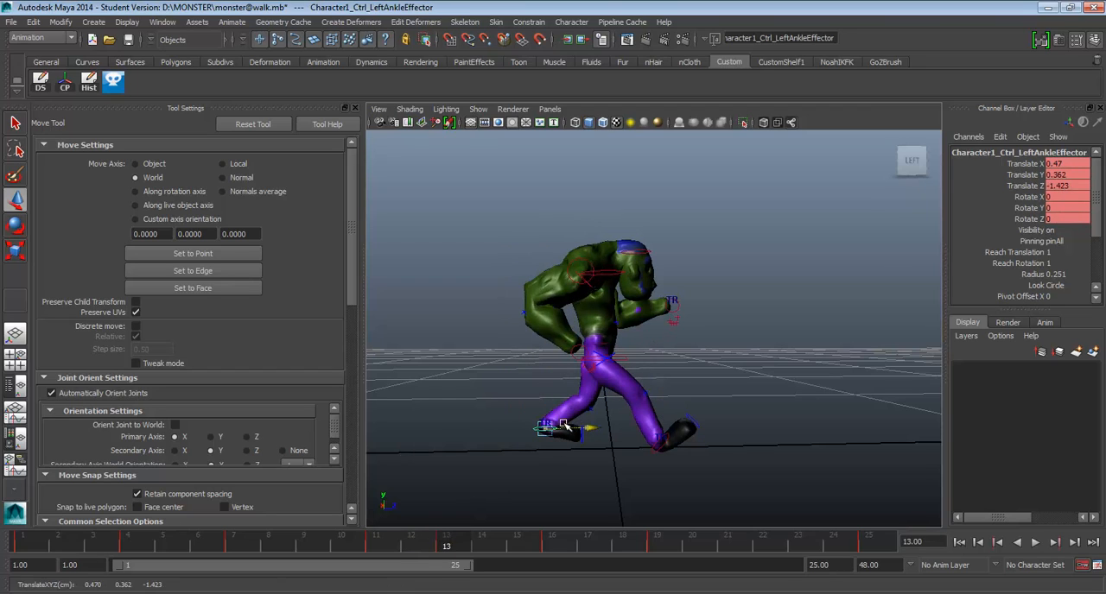
drag(546, 427, 511, 428)
middle_drag(518, 356, 530, 333)
click(551, 388)
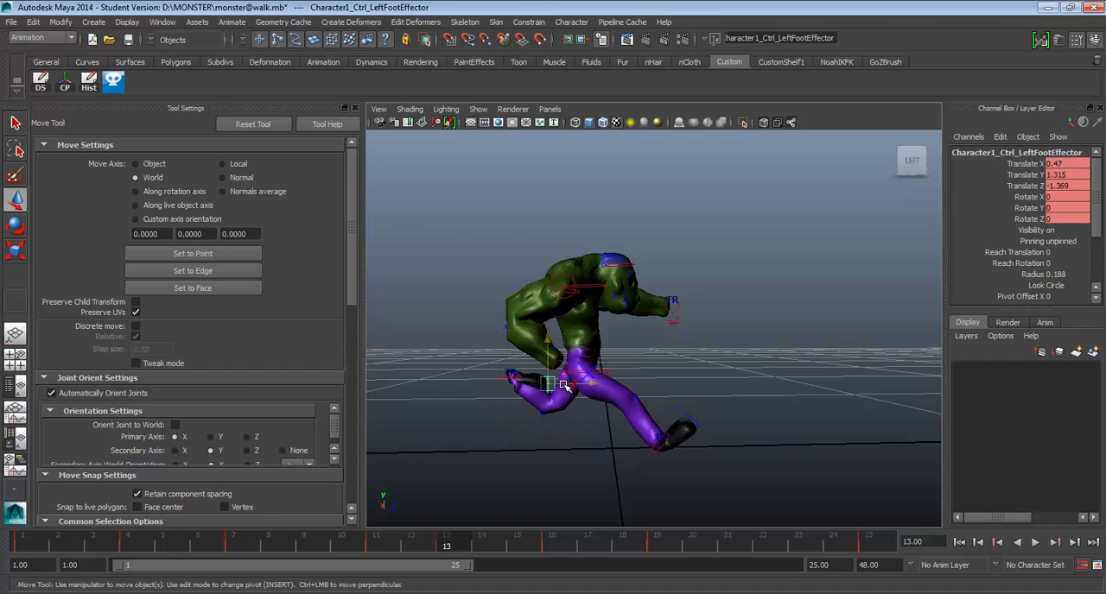
drag(550, 388, 508, 385)
click(35, 550)
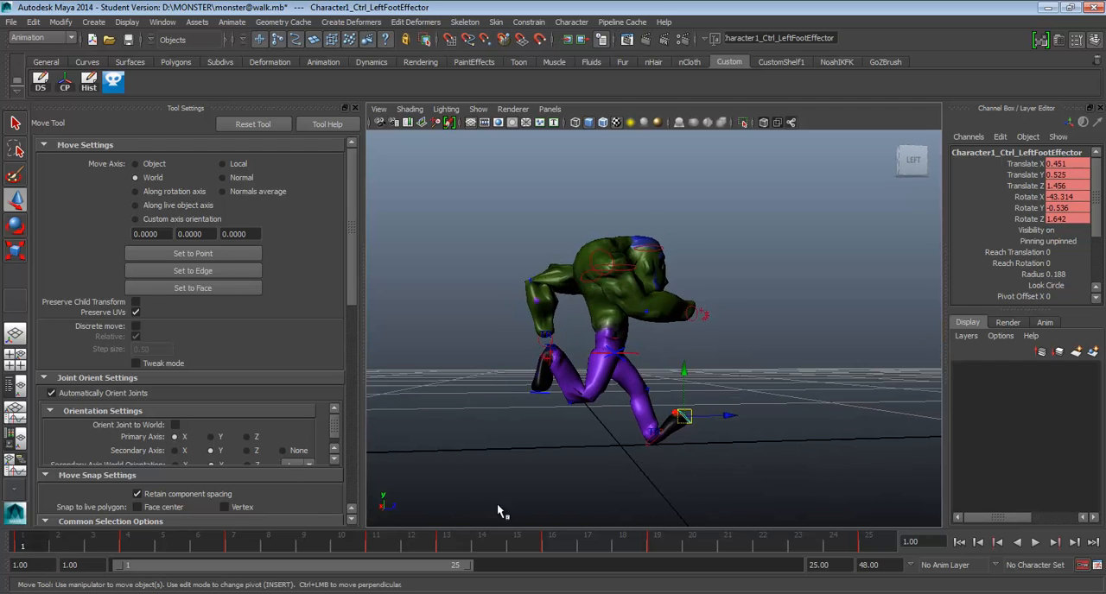
click(448, 545)
Raise the hips control at frame 13 and move it forward to Translate Y about 1.889, Z about -0.026.
click(615, 364)
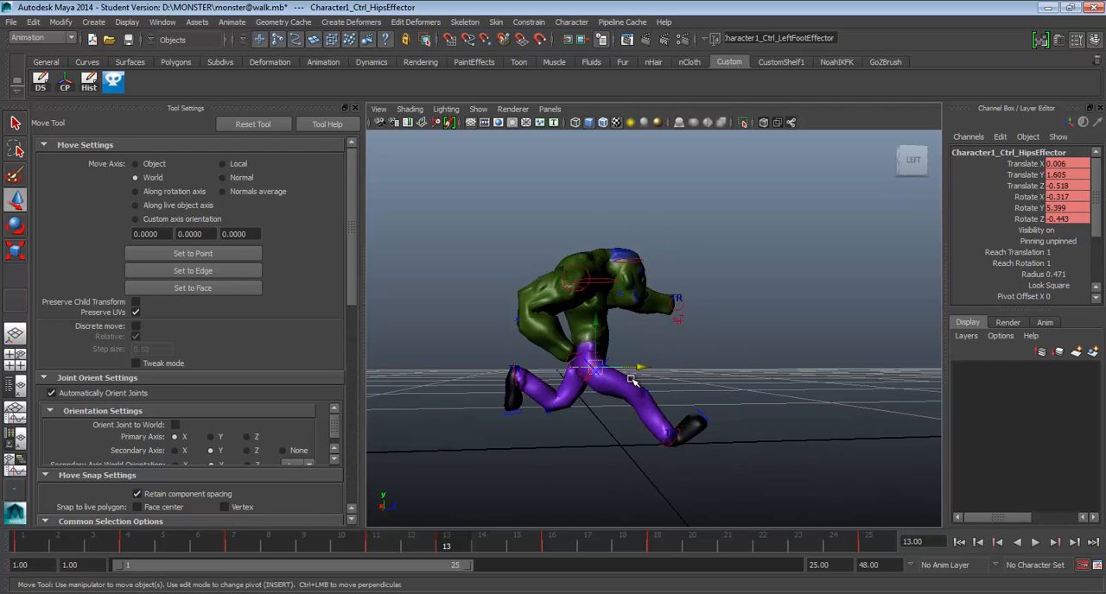
alt+drag(636, 375, 635, 367)
click(594, 328)
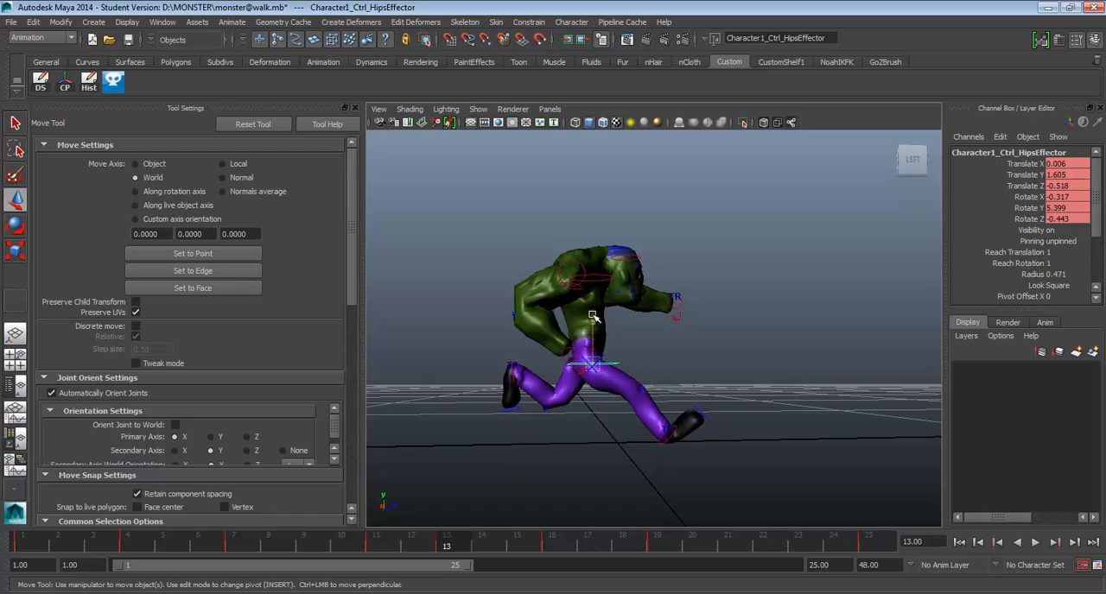
drag(594, 318, 655, 350)
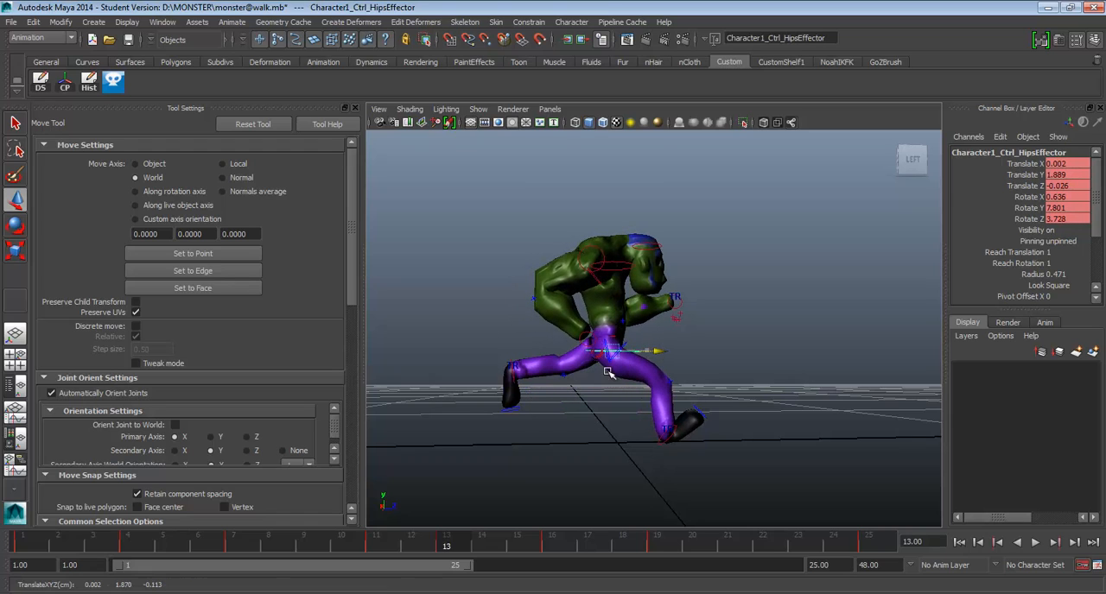
Move the left ankle at frame 13 forward to Translate Z about -1.573, compare with frame 1 and play back the animation.
click(515, 377)
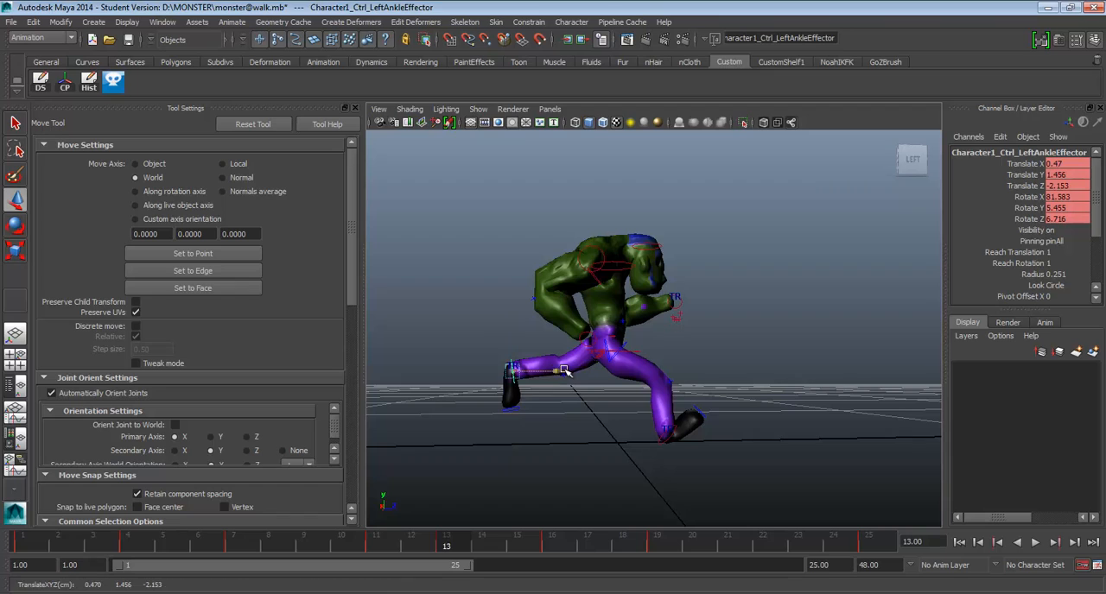
drag(560, 376, 596, 373)
alt+drag(596, 374, 574, 380)
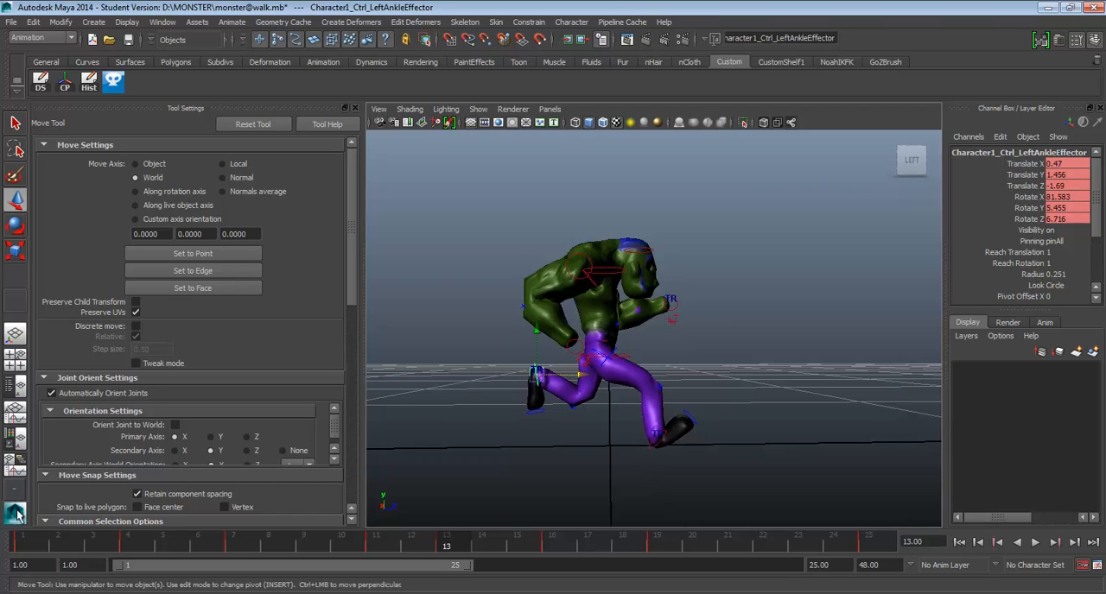
click(29, 535)
click(445, 540)
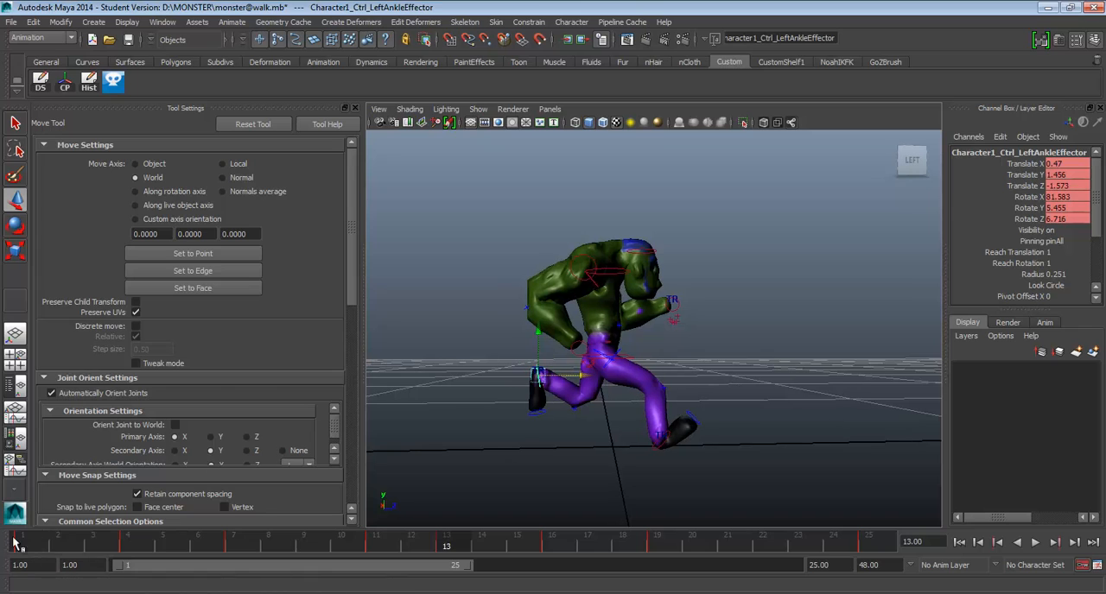
key(alt+v)
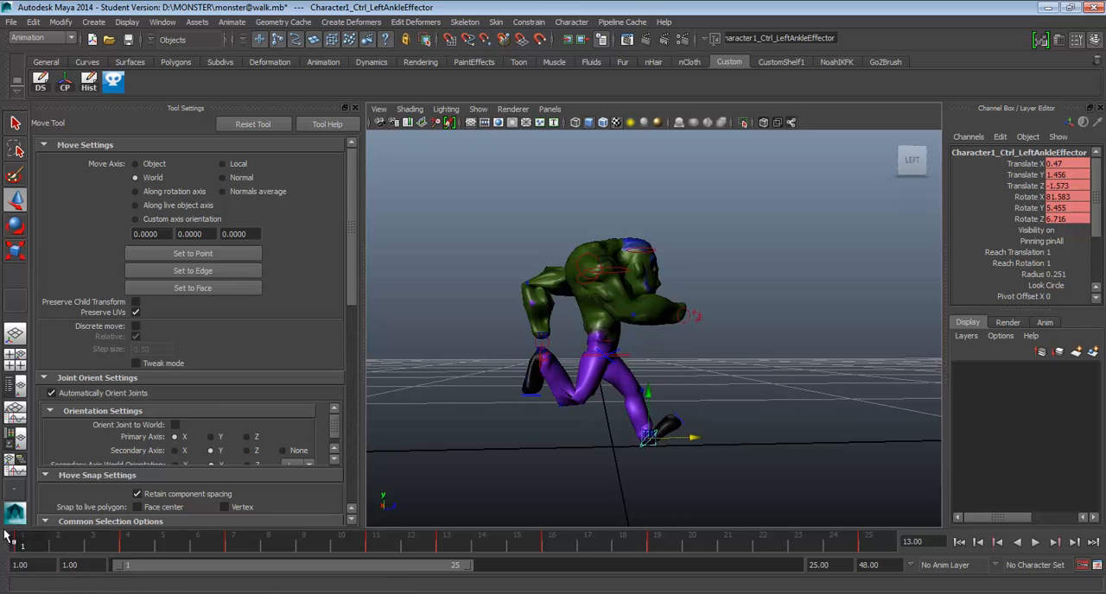
Return to frame 11 and examine its pose from several angles, with the hips control selected.
click(374, 546)
alt+drag(681, 369, 660, 403)
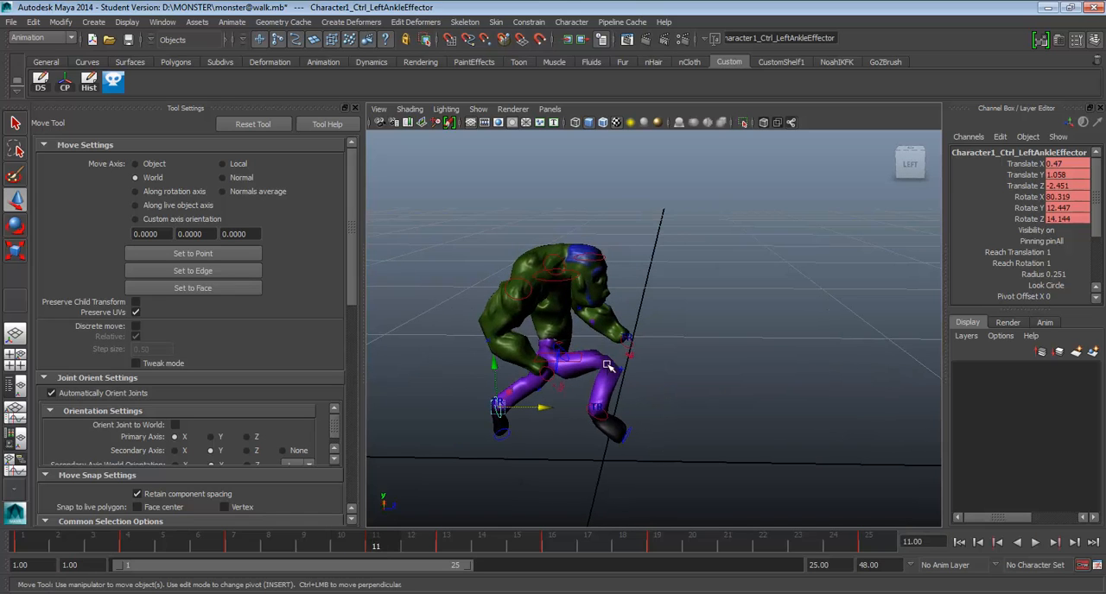
alt+drag(608, 366, 594, 361)
click(572, 350)
alt+drag(480, 427, 506, 385)
Copy the pose from frame 7 onto frame 11 and check the motion between them.
click(238, 547)
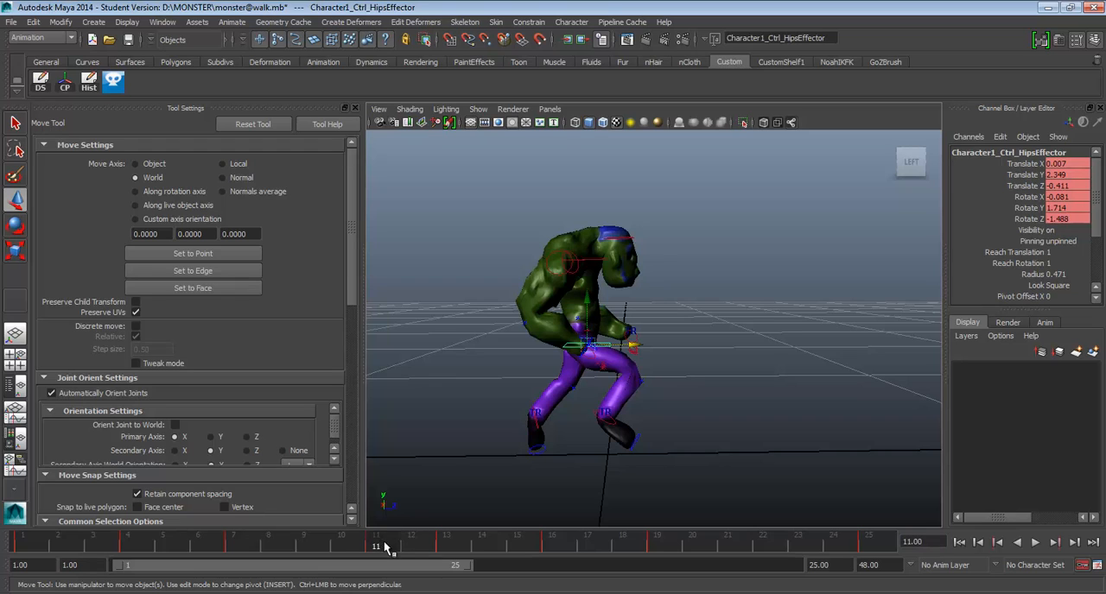
key(alt+v)
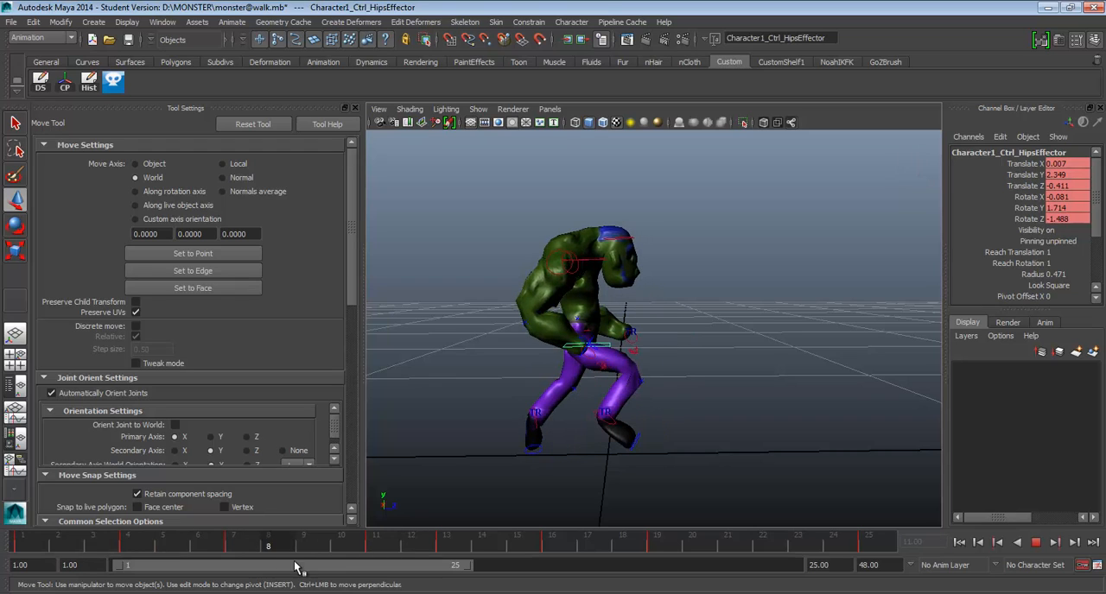
key(alt+v)
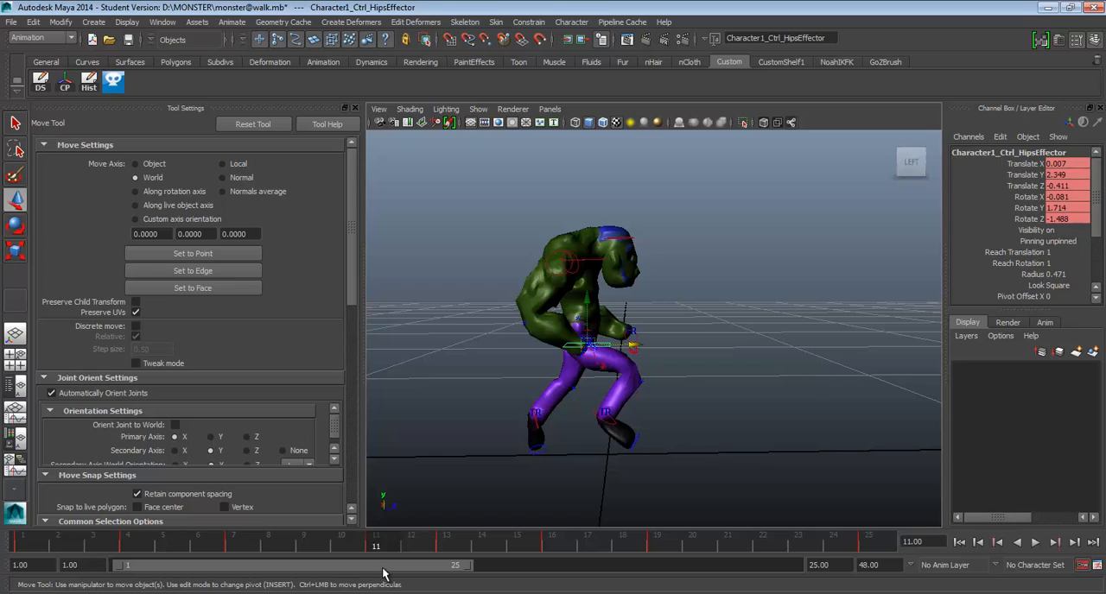
alt+drag(505, 449, 535, 413)
alt+drag(476, 470, 484, 464)
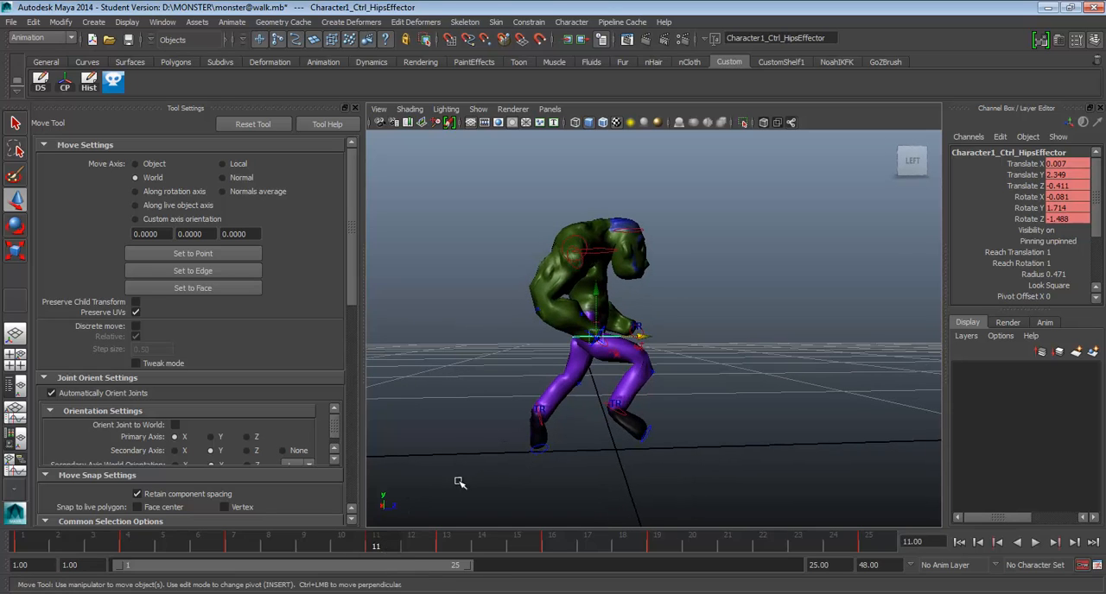
Move the left ankle at frame 11 back and up to Translate Y about 0.93, Z about -2.21, checking the run.jpg reference.
click(524, 467)
click(541, 421)
click(538, 415)
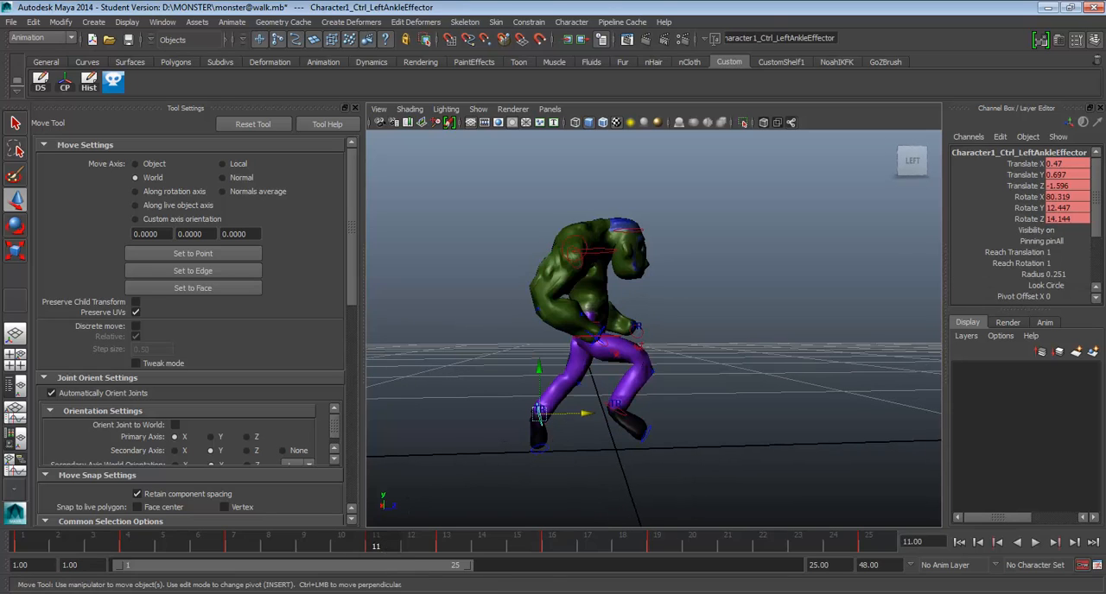
alt+drag(607, 435, 631, 444)
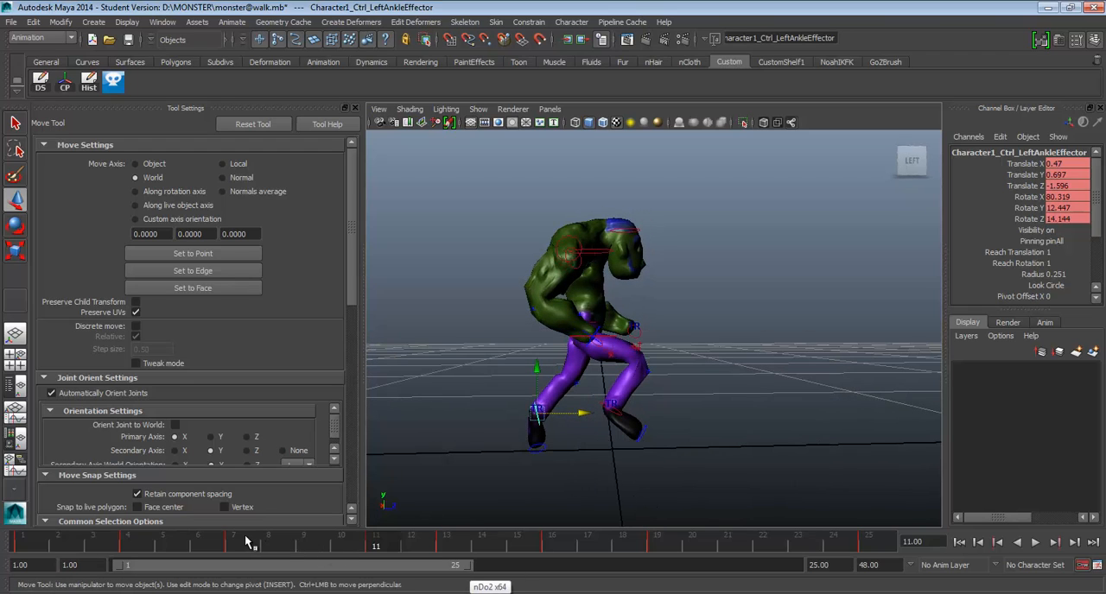
drag(585, 414, 510, 354)
key(alt+Tab)
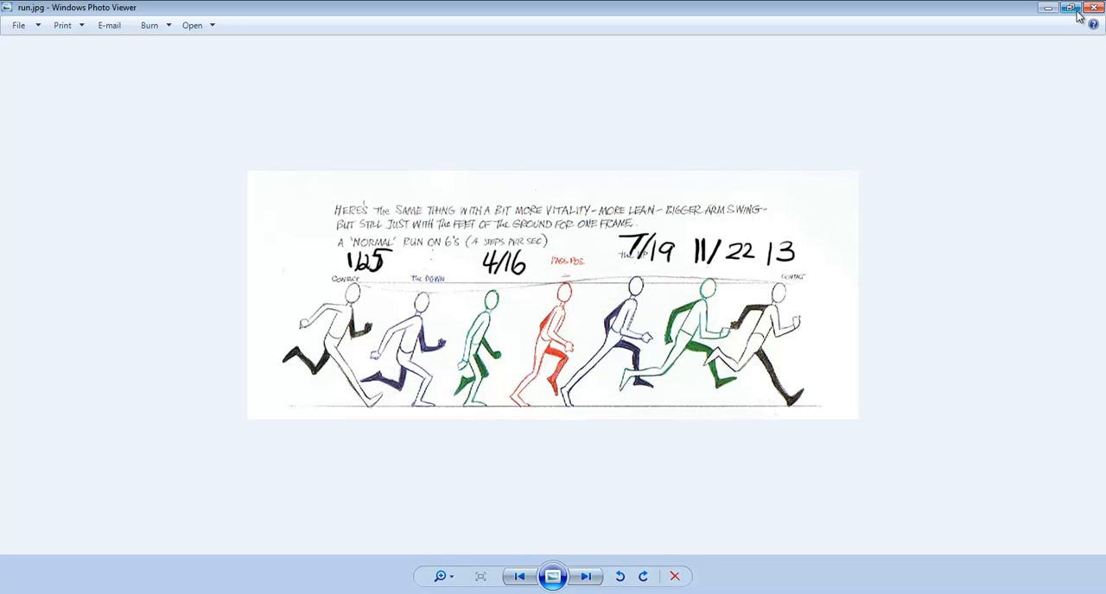
click(1047, 7)
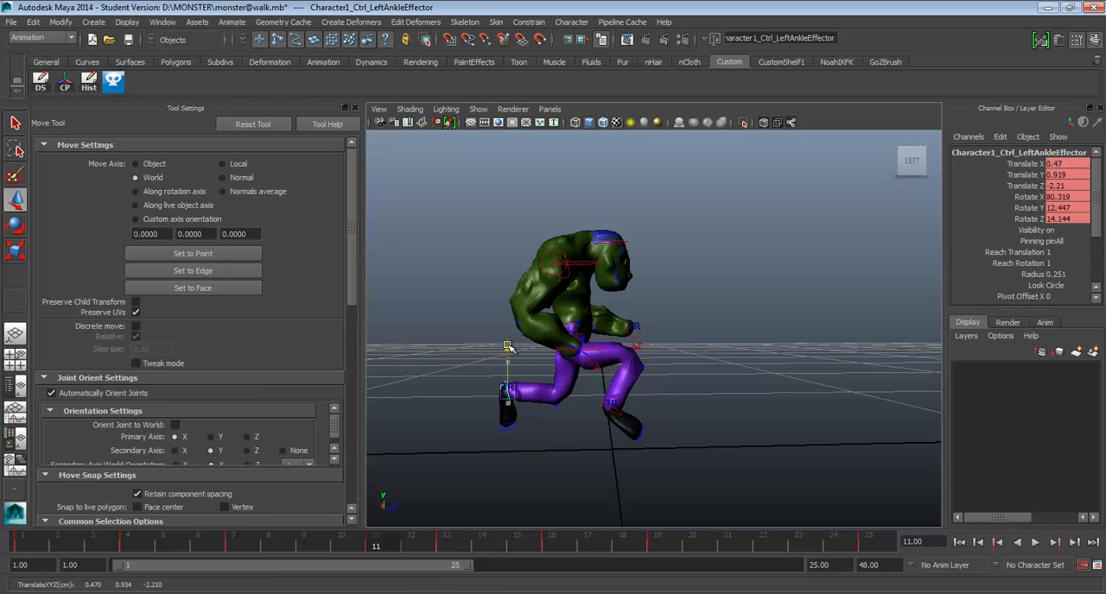
Move the right ankle at frame 11 forward to Translate Z about 0.383 and compare with frame 7.
click(610, 404)
drag(653, 410, 675, 409)
click(246, 543)
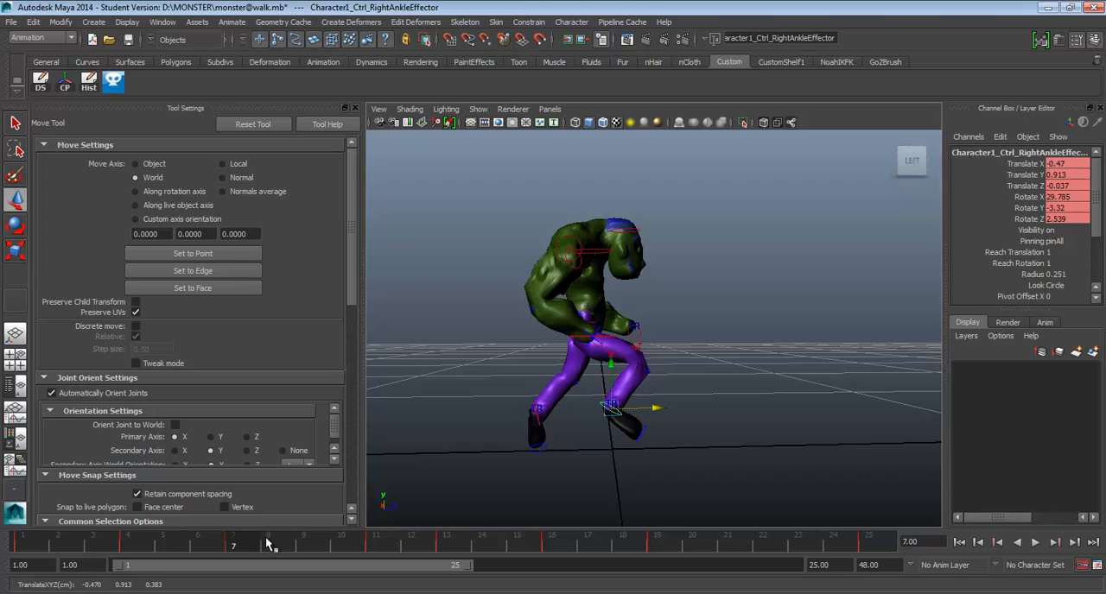
click(370, 546)
Raise the hips control at frame 11 to Translate Y about 2.545, Z about -0.659.
click(581, 354)
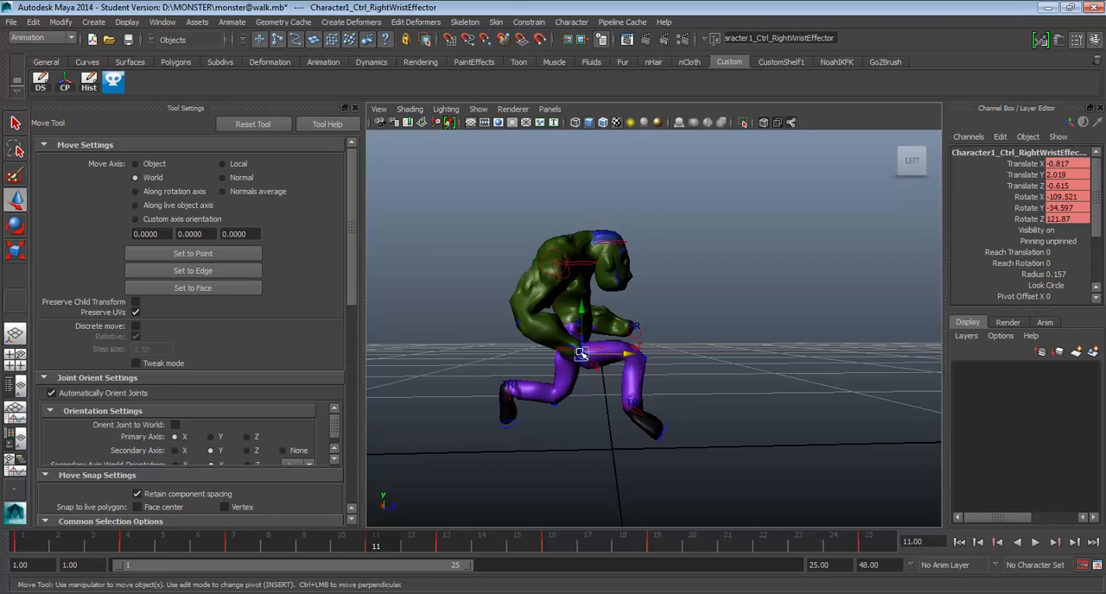
click(620, 355)
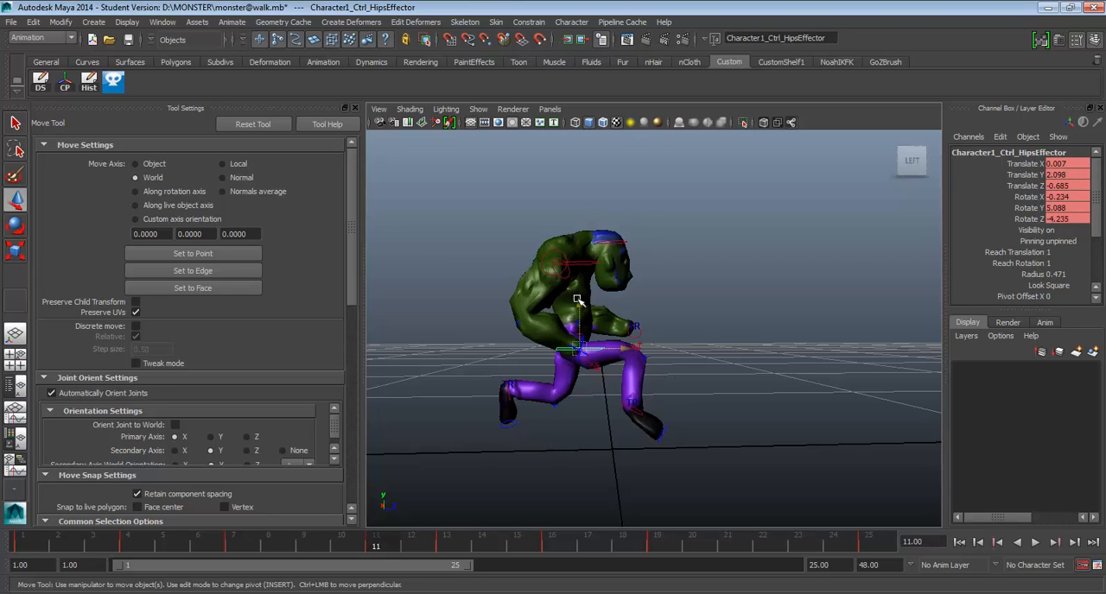
drag(578, 300, 577, 277)
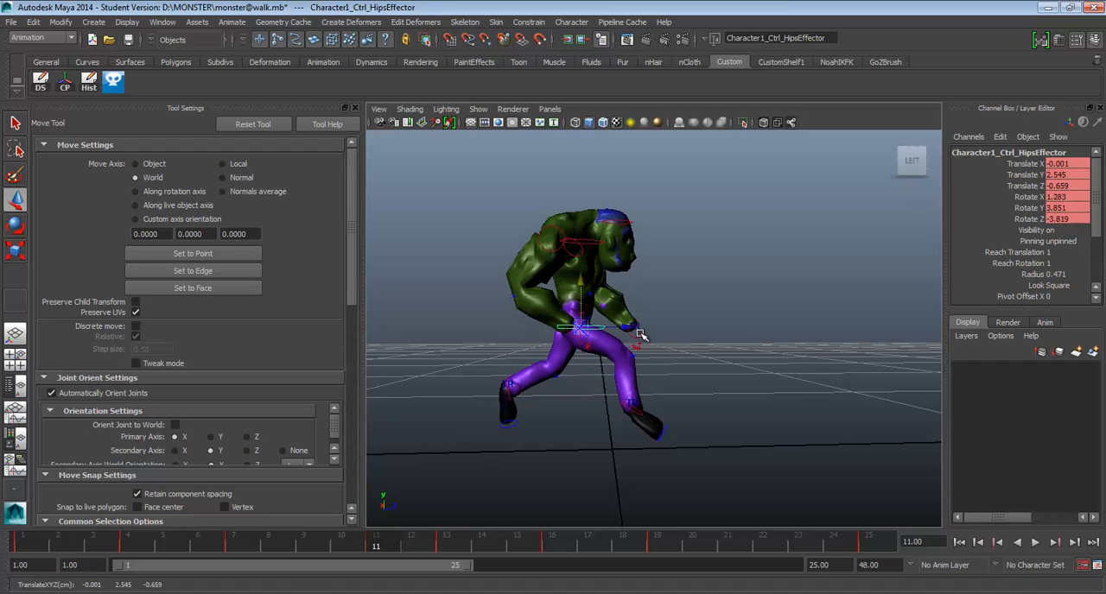
Raise the left wrist to Translate Y about 2.763 and the right wrist to about 2.631 at frame 11, and check the run reference.
click(638, 332)
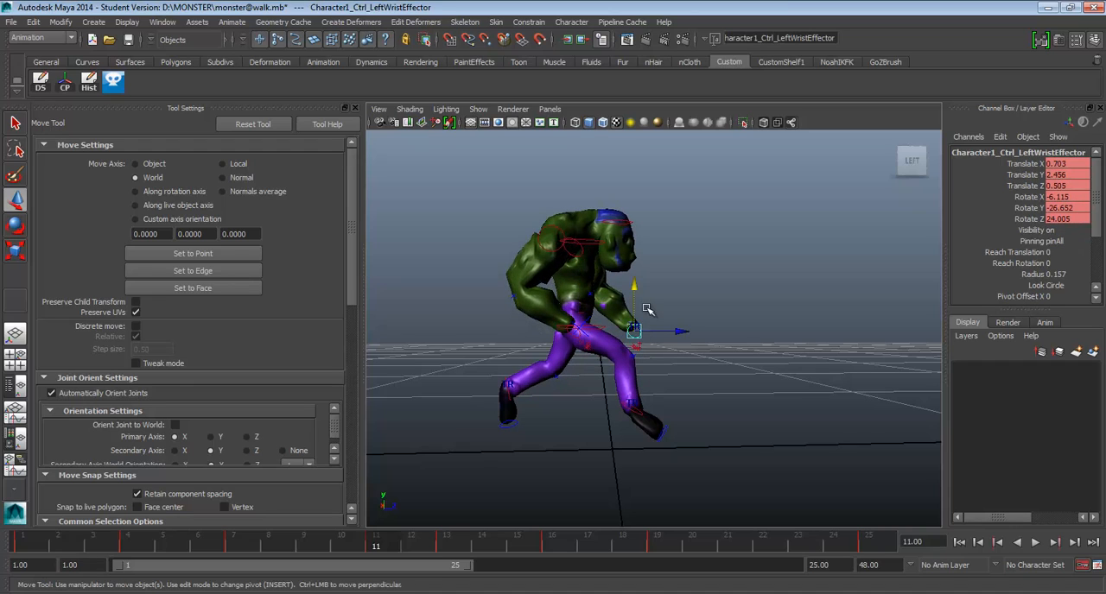
click(574, 336)
drag(573, 335, 574, 323)
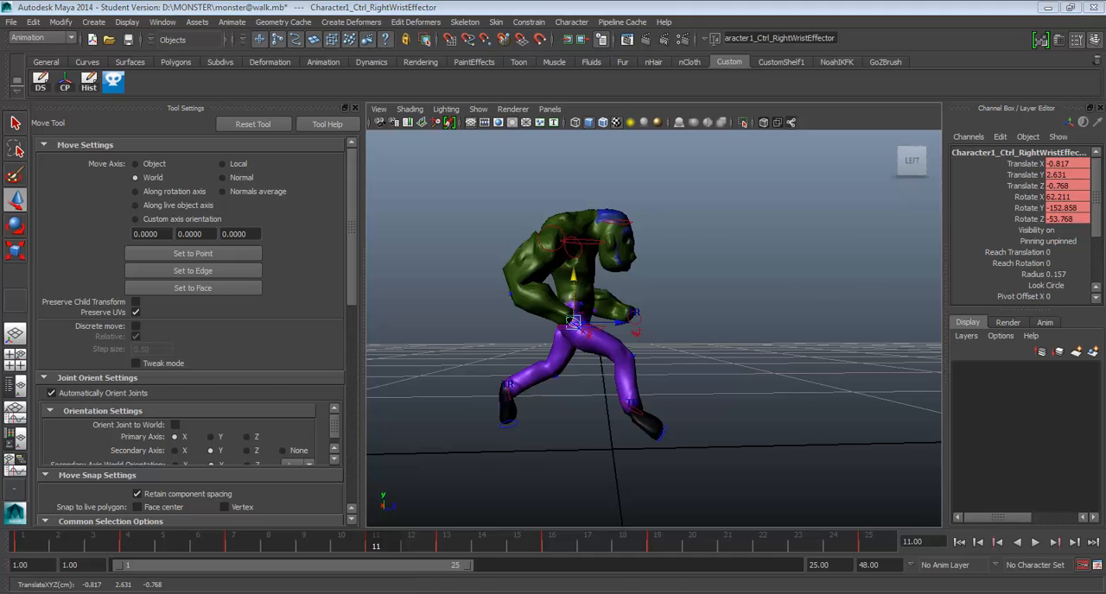
key(alt+Tab)
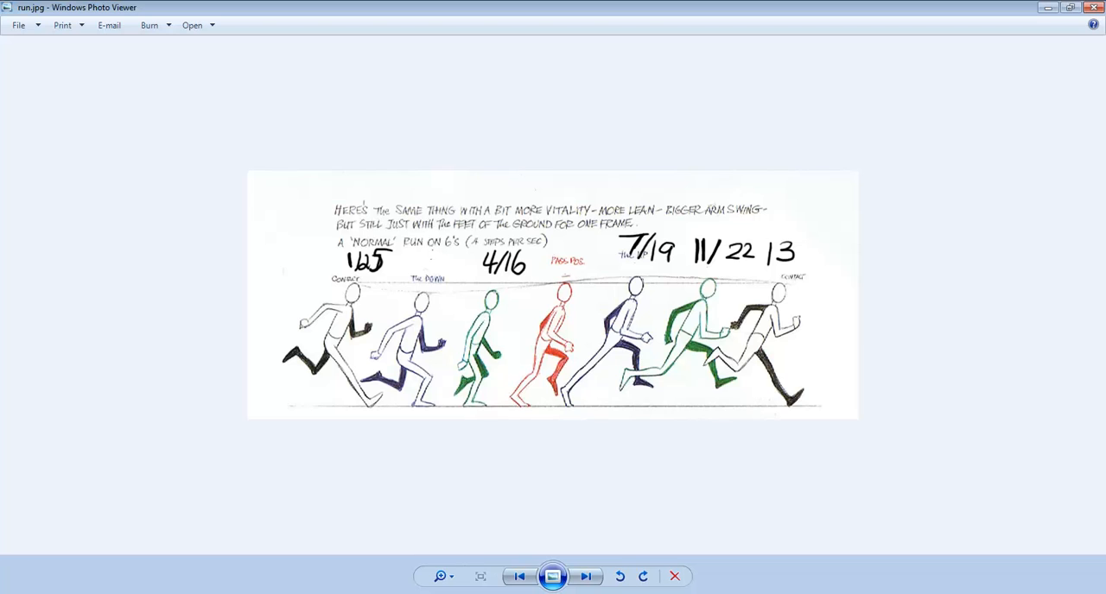
key(alt+Tab)
Raise the right ankle at frame 11 to Translate Y about 1.371 and tilt the foot toes-up to Rotate X about -17, consulting the run reference.
click(633, 407)
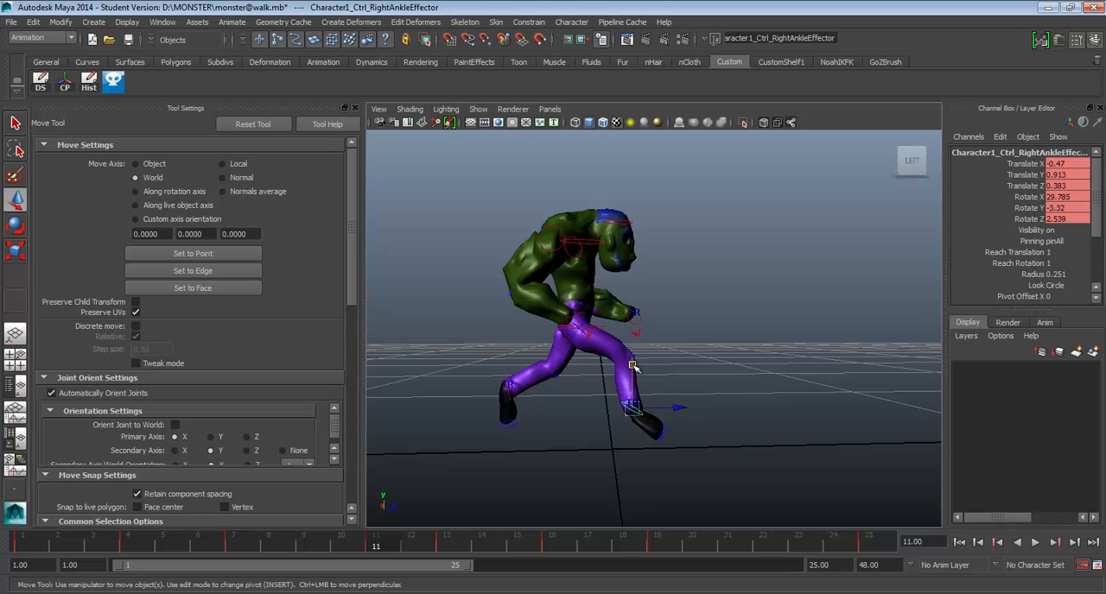
drag(632, 365, 633, 342)
key(alt+Tab)
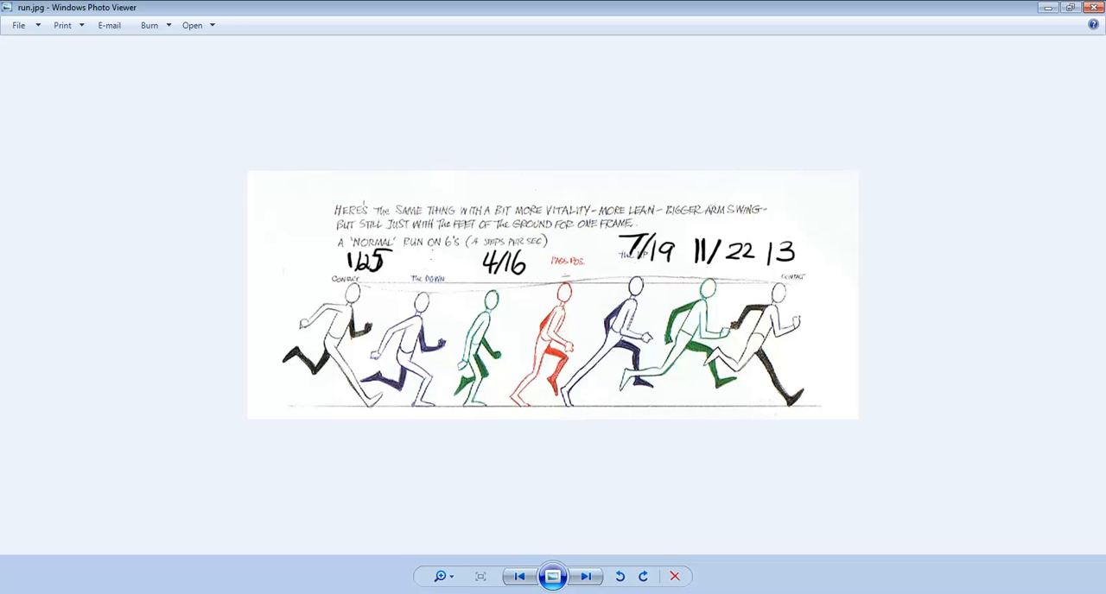
key(alt+Tab)
key(e)
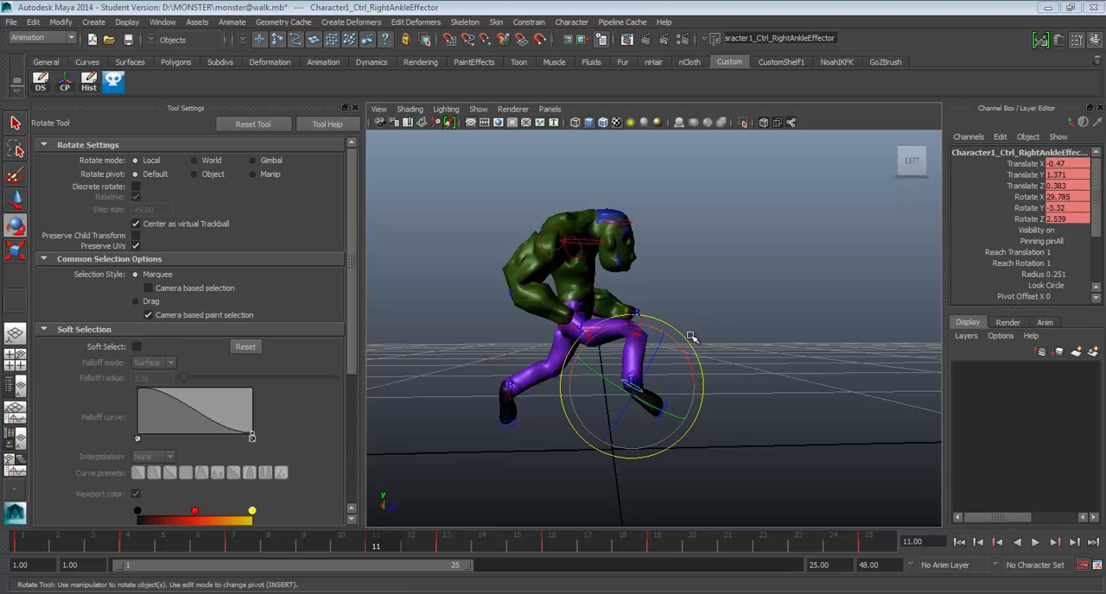
drag(690, 336, 587, 344)
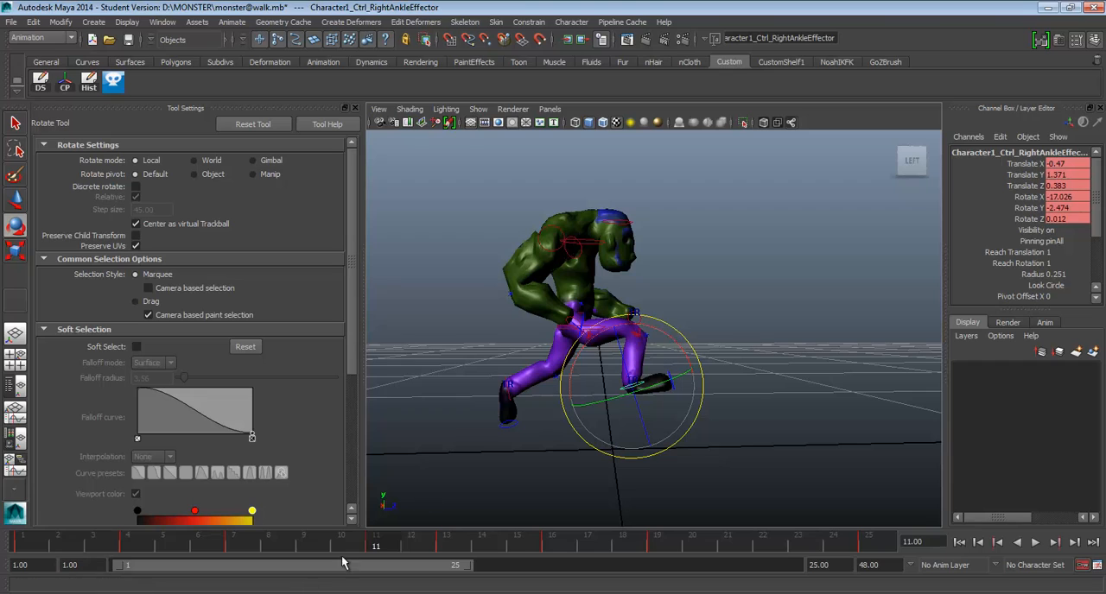
mouse_move(383, 544)
mouse_down()
mouse_move(452, 554)
mouse_move(333, 535)
mouse_move(317, 542)
mouse_move(373, 546)
mouse_move(53, 553)
mouse_move(105, 564)
mouse_move(36, 539)
mouse_move(370, 549)
mouse_up()
Select the hips and both ankle controls together at frame 11 and compare the pose with frame 7.
alt+drag(763, 273, 749, 292)
scroll(748, 298, up, 3)
click(732, 304)
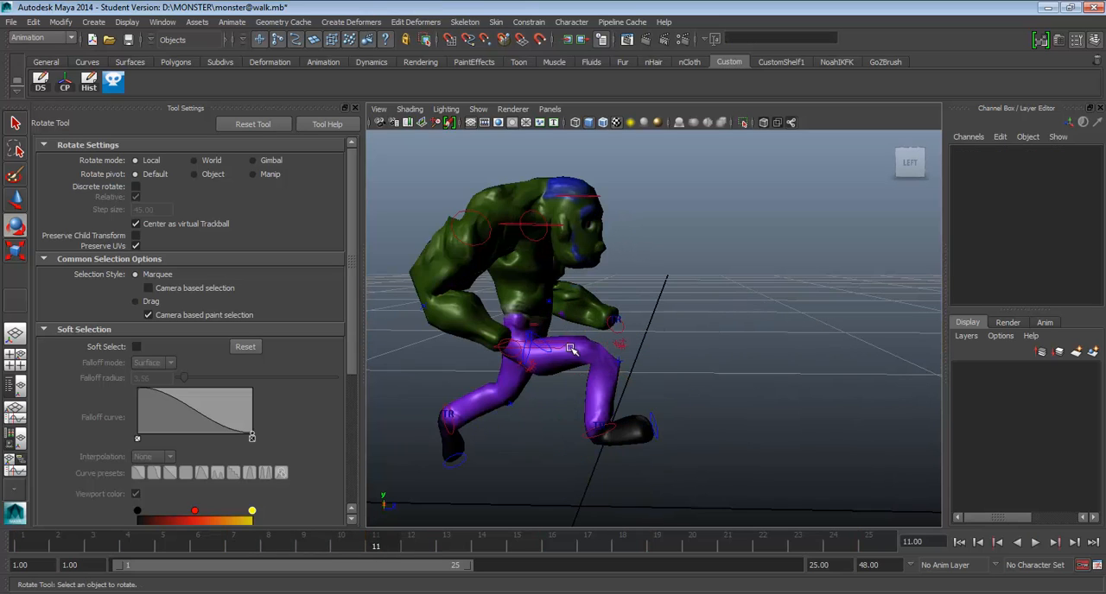
click(557, 346)
click(554, 346)
alt+drag(557, 349, 600, 348)
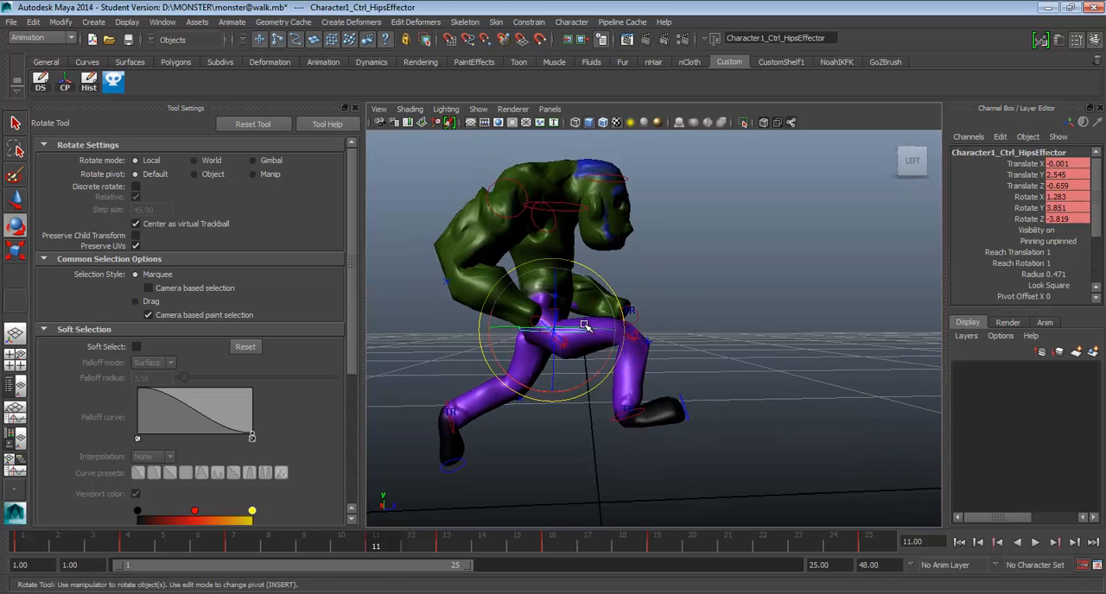
key(w)
alt+drag(511, 433, 508, 437)
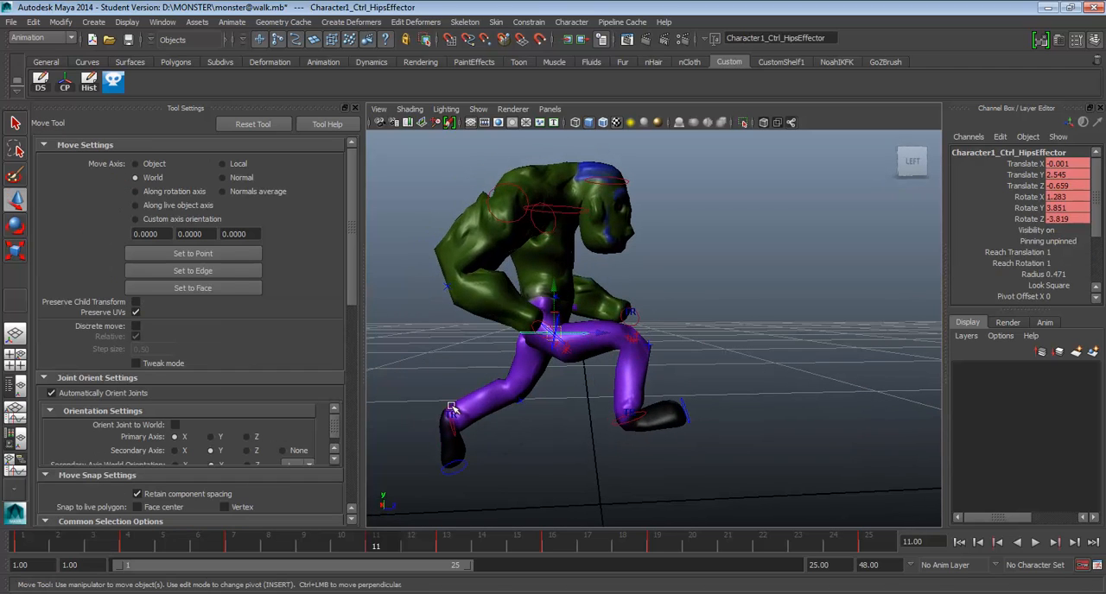
shift+click(450, 408)
shift+click(626, 420)
alt+drag(627, 421, 631, 424)
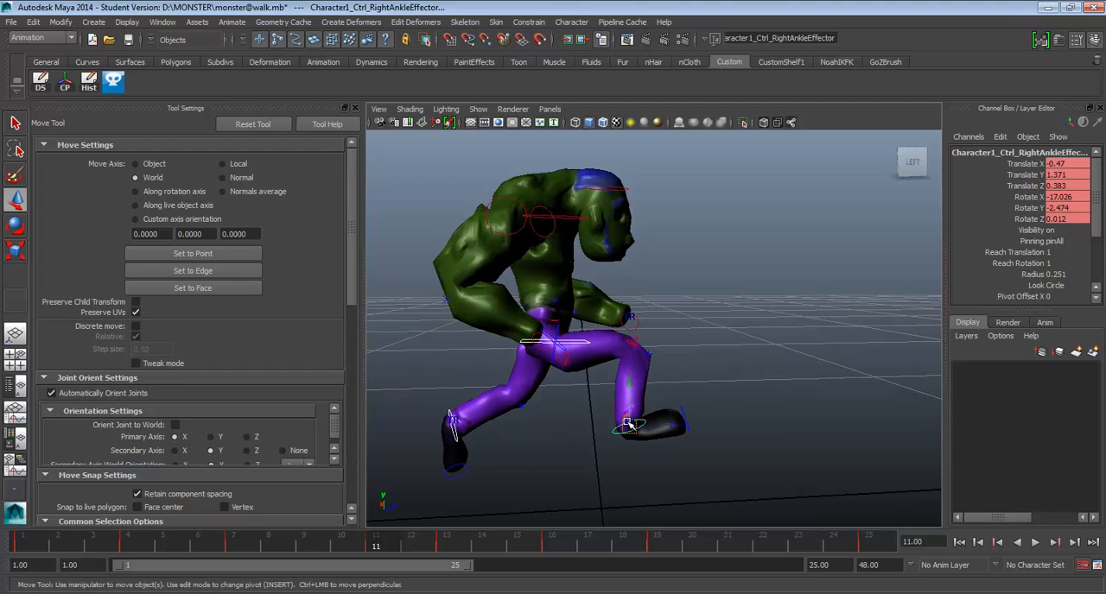
click(246, 544)
click(373, 546)
Add both wrist controls to the selection and move the frame 11 pose up and forward, left wrist at Translate Y about 2.842, Z about 0.606.
alt+drag(571, 343, 597, 289)
click(477, 366)
click(622, 326)
drag(624, 270, 625, 264)
drag(671, 307, 678, 307)
key(alt+v)
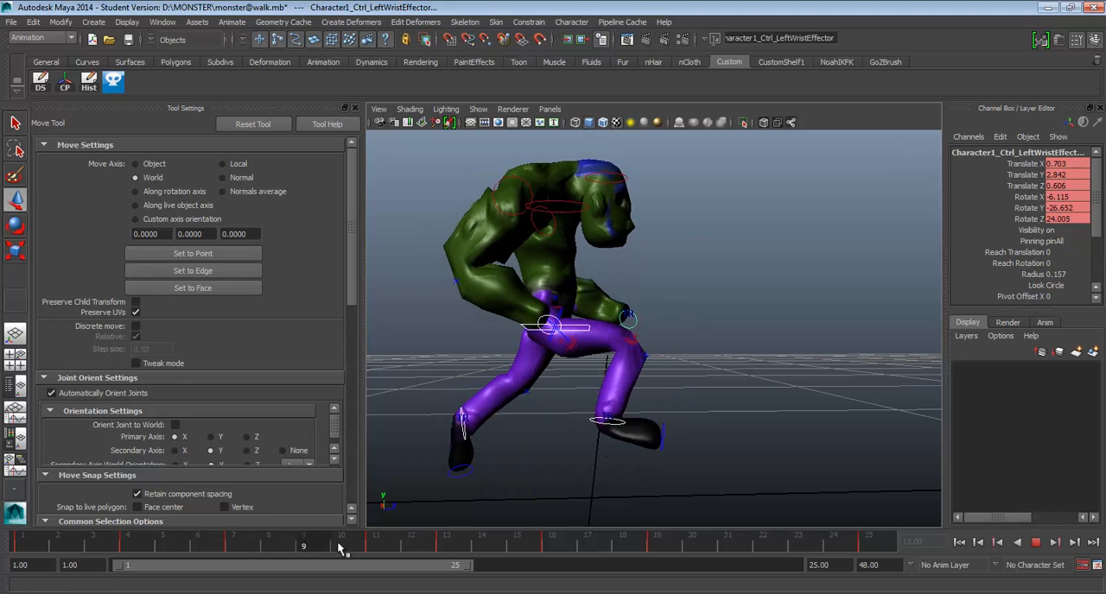
click(339, 546)
drag(673, 314, 678, 314)
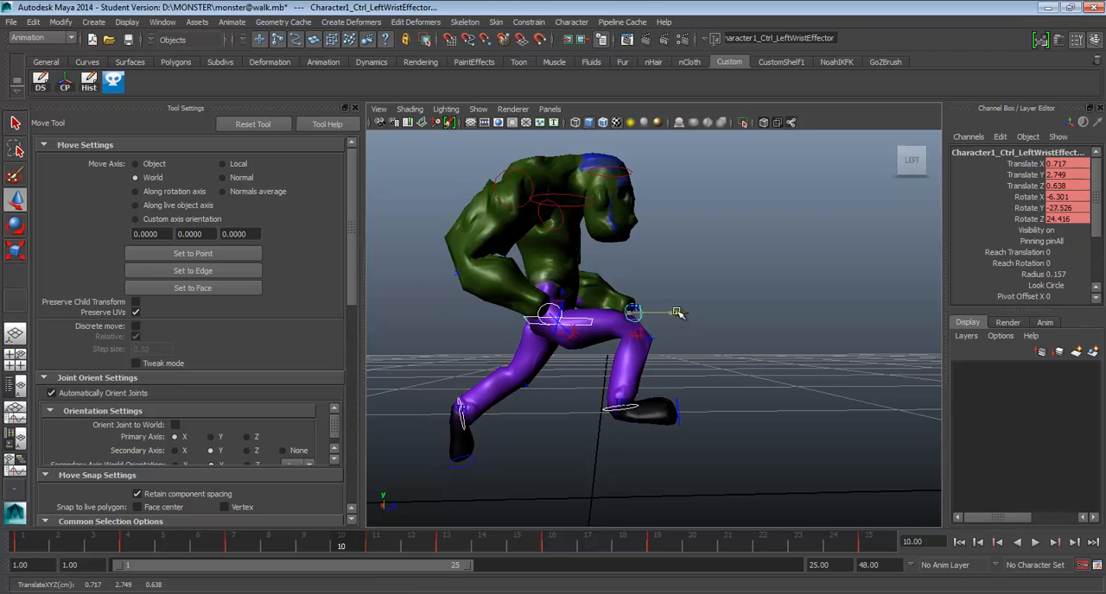
click(240, 543)
key(ctrl+z)
key(ctrl+z)
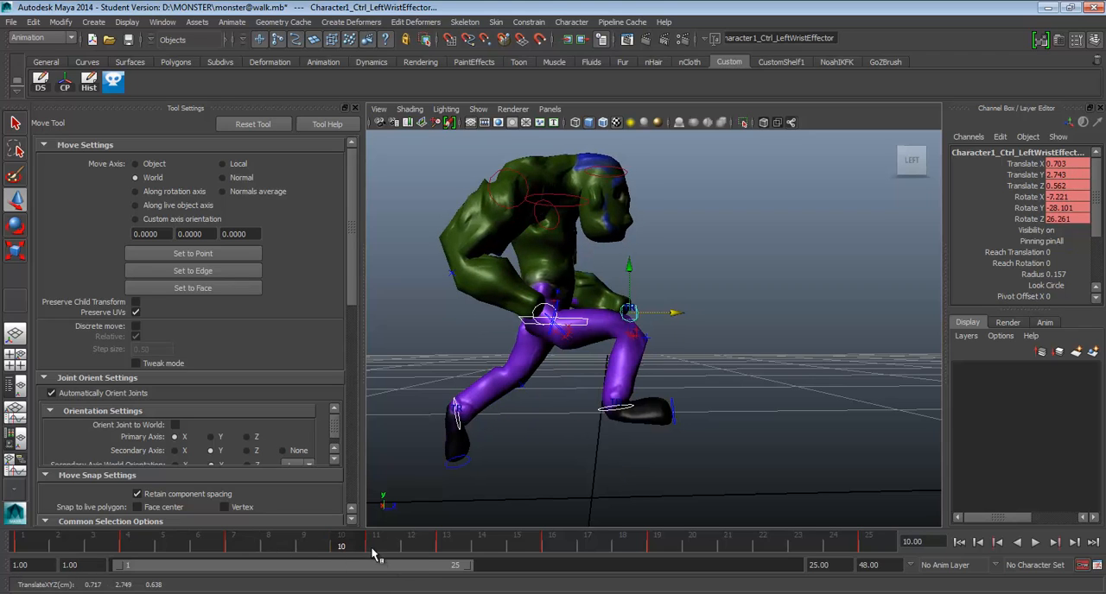
Nudge the selected controls at frame 11 forward and up until the left wrist is at Translate Y about 2.909, Z about 0.707, checking the playback.
key(alt+v)
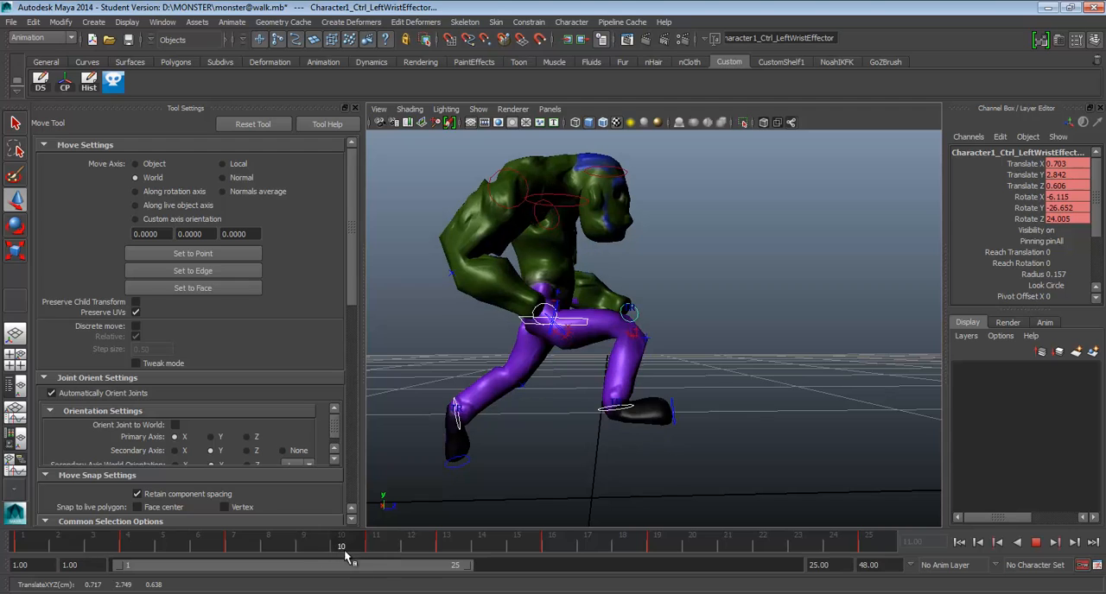
key(alt+v)
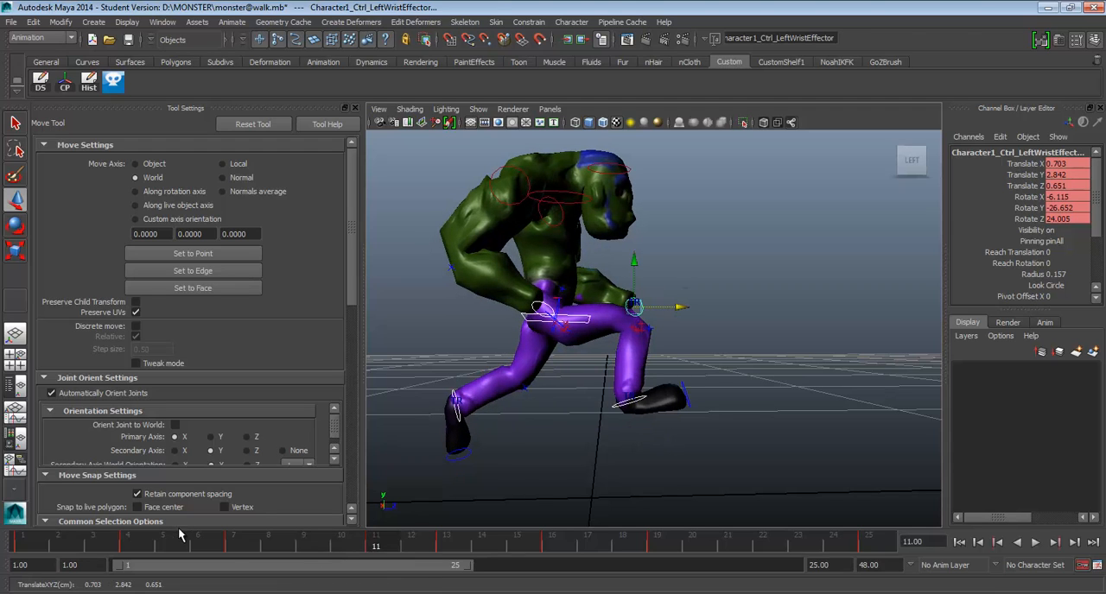
key(alt+v)
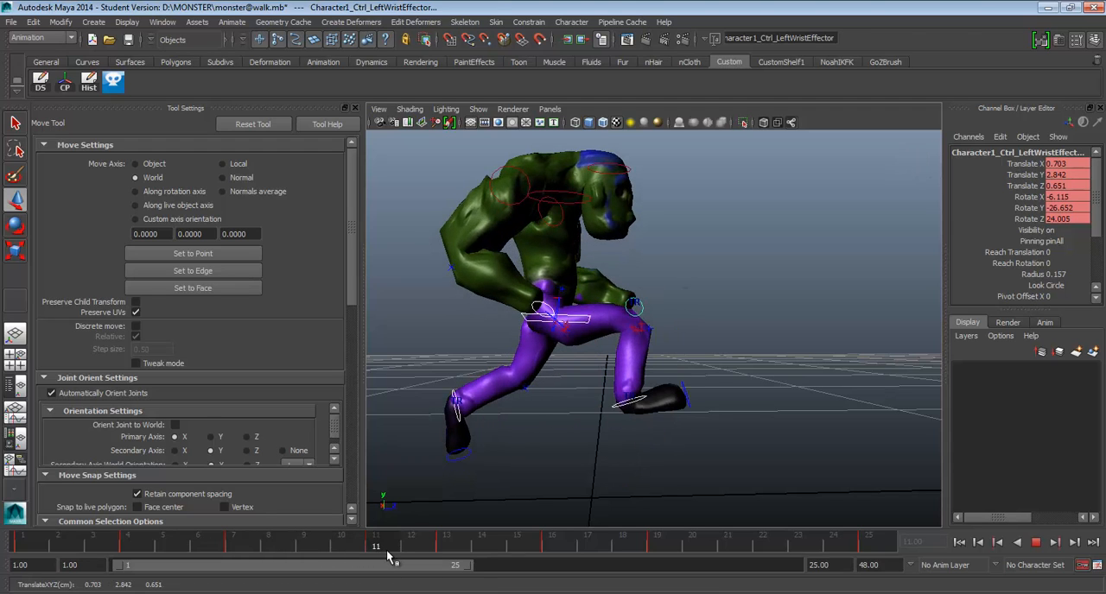
key(alt+v)
drag(681, 308, 687, 308)
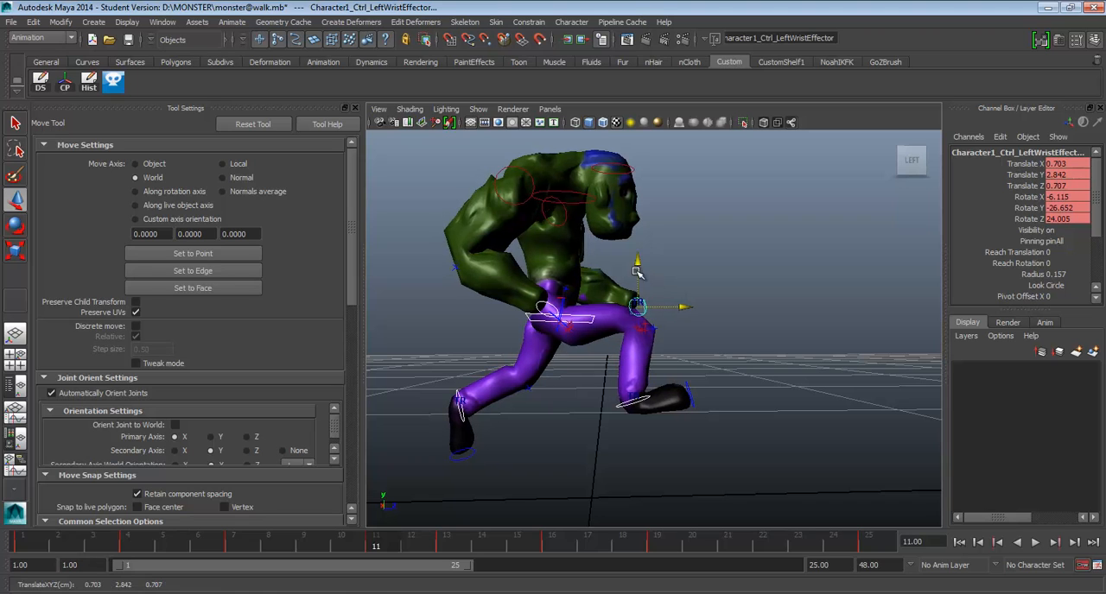
drag(637, 263, 637, 258)
key(alt+v)
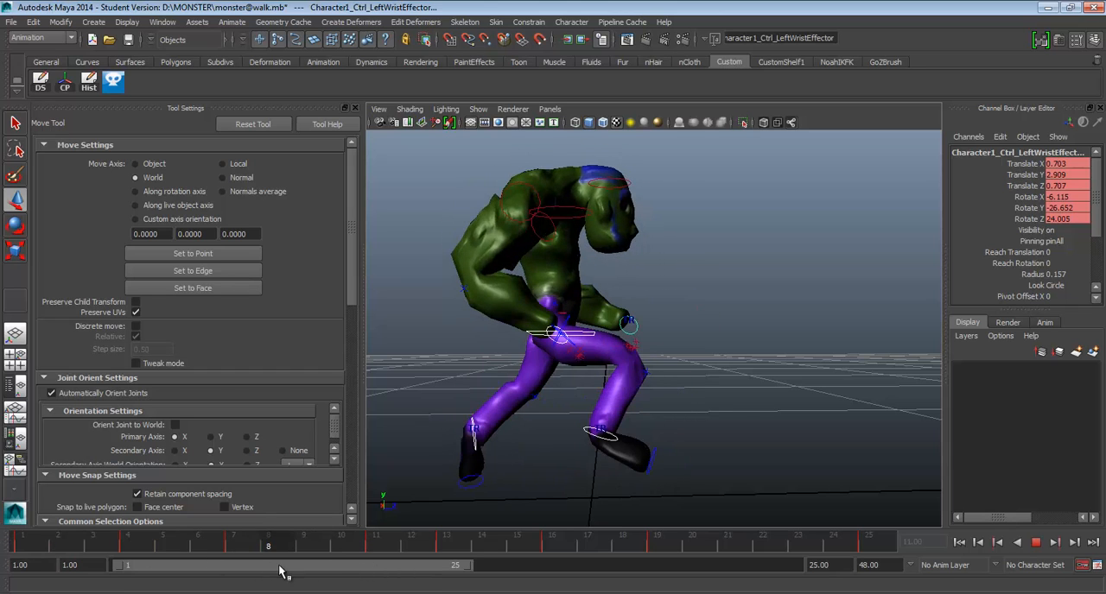
Lower the selected controls slightly at frame 7, left wrist to Translate Y about 2.434, and play back the animation.
key(Escape)
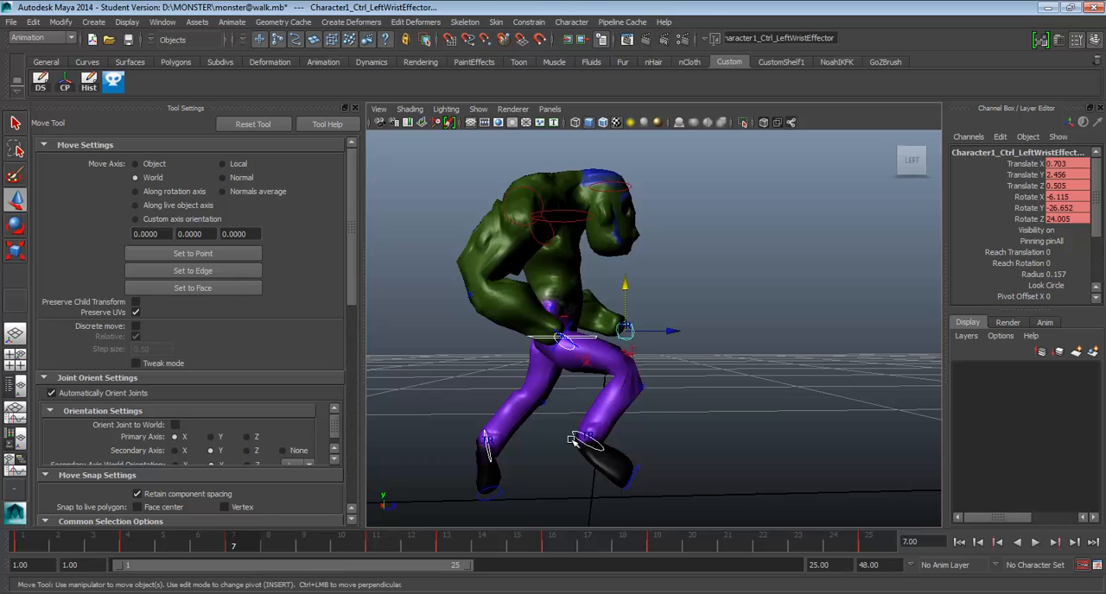
alt+drag(572, 442, 592, 332)
drag(631, 267, 633, 270)
alt+drag(522, 381, 503, 392)
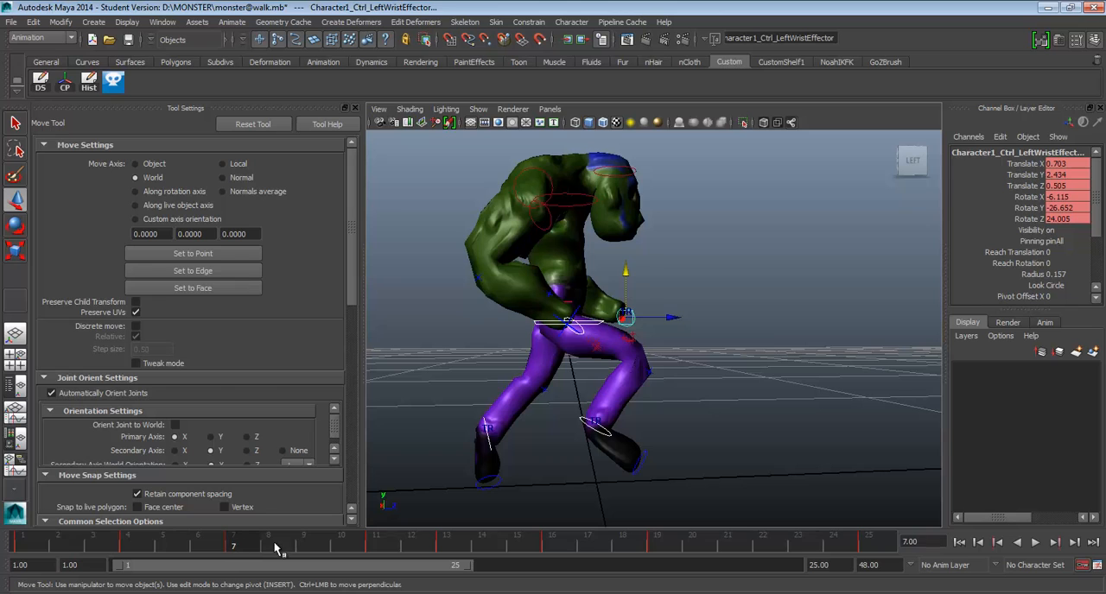
key(alt+v)
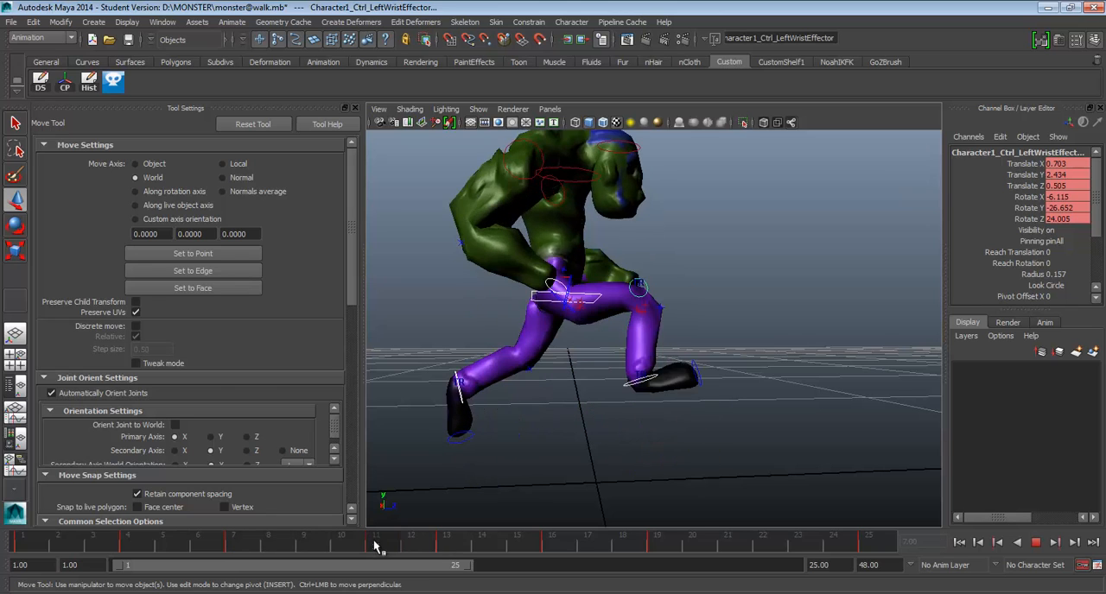
key(alt+v)
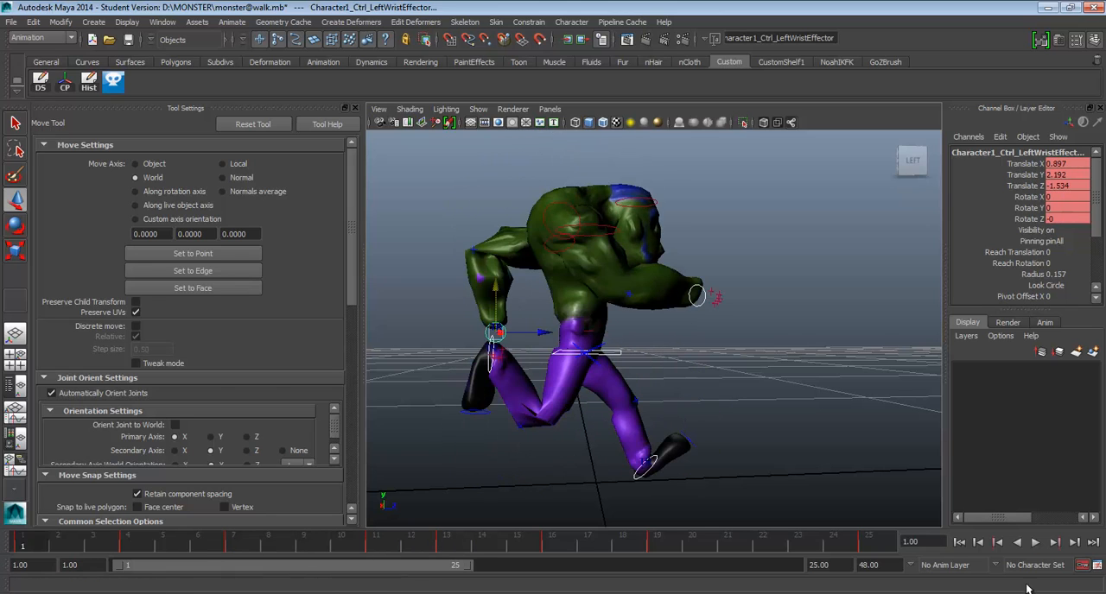
Play back the run animation and check the frames around 9 and the keys along the timeline.
click(1036, 541)
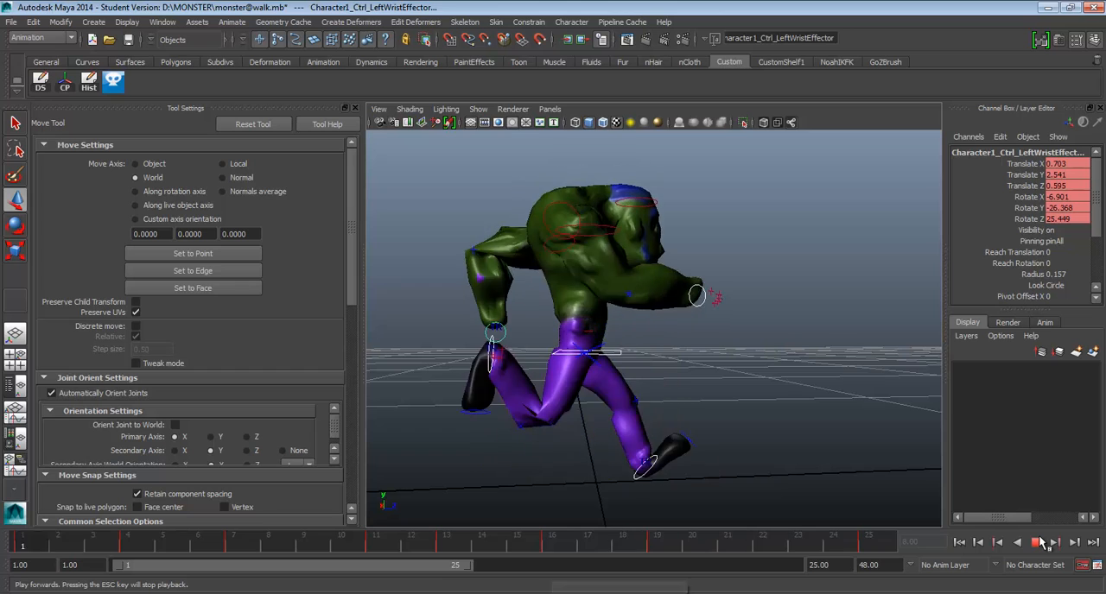
click(1041, 542)
click(316, 548)
shift+double_click(317, 548)
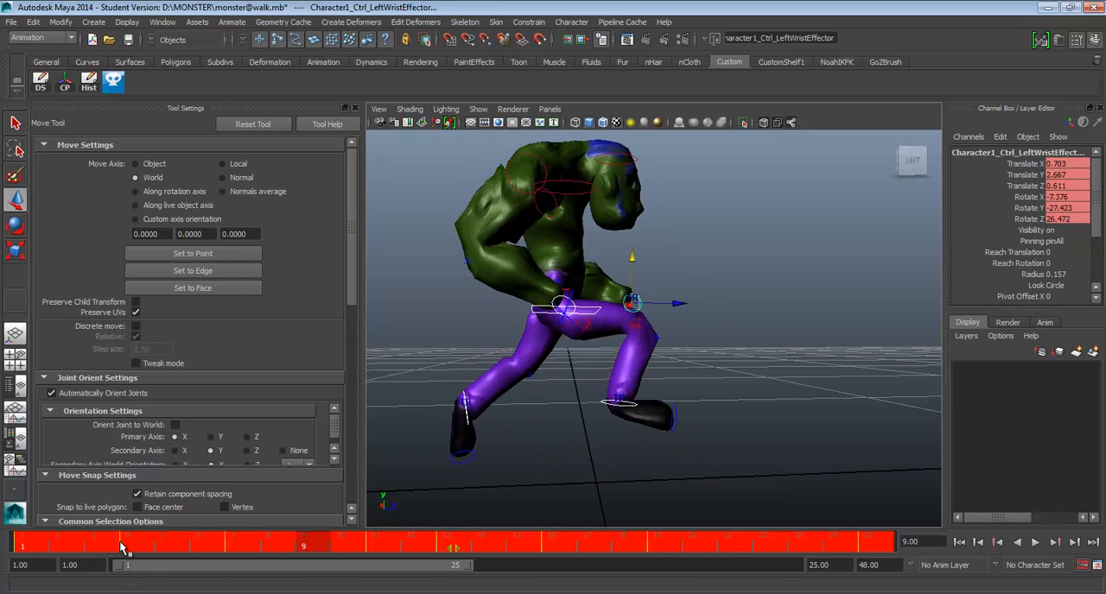
click(266, 546)
key(alt+v)
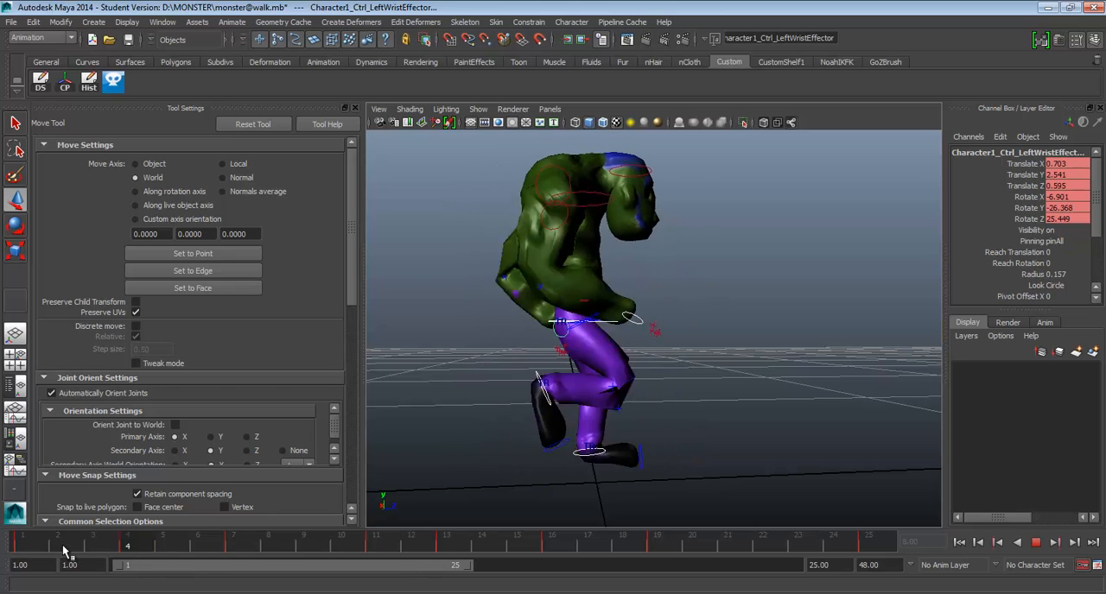
Stop playback and compare the poses at frames 4, 16 and 19 from the side.
key(Escape)
alt+drag(632, 395, 625, 402)
click(147, 546)
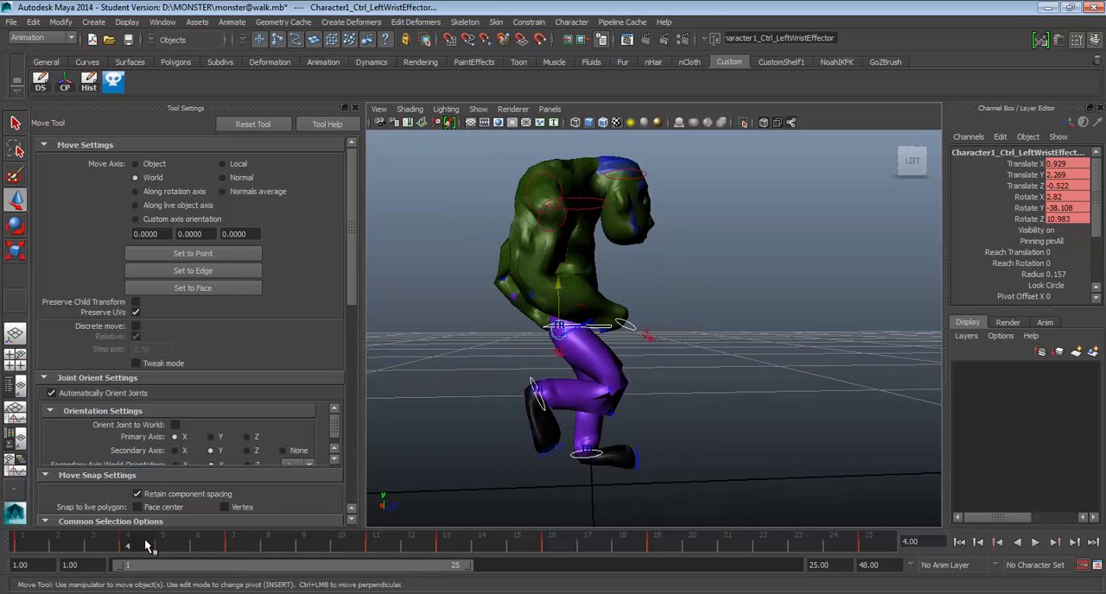
click(554, 545)
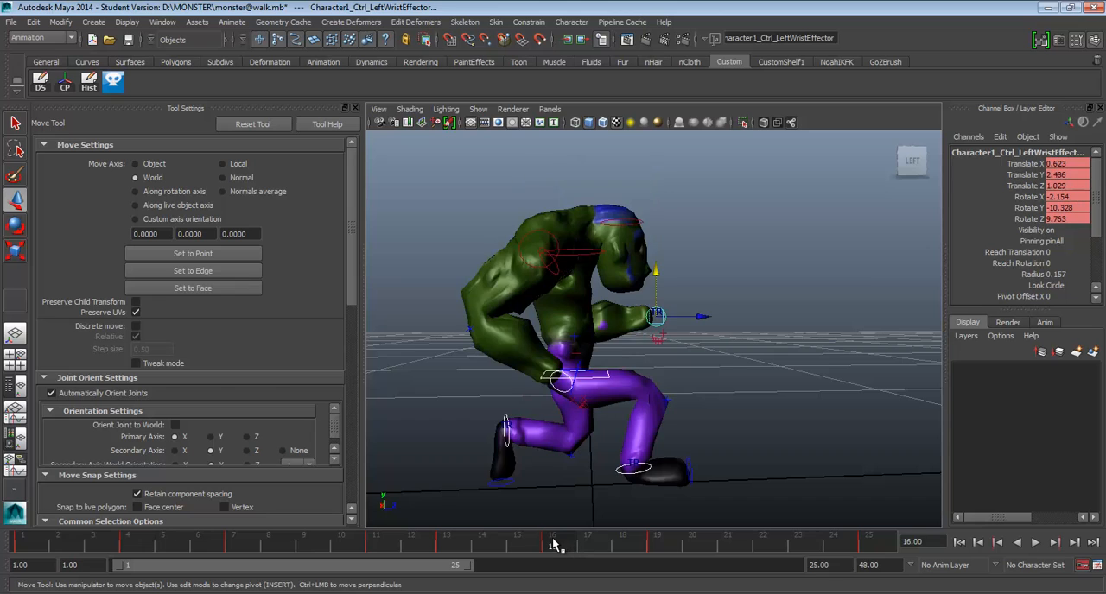
alt+drag(619, 487, 636, 492)
drag(584, 547, 657, 547)
click(554, 547)
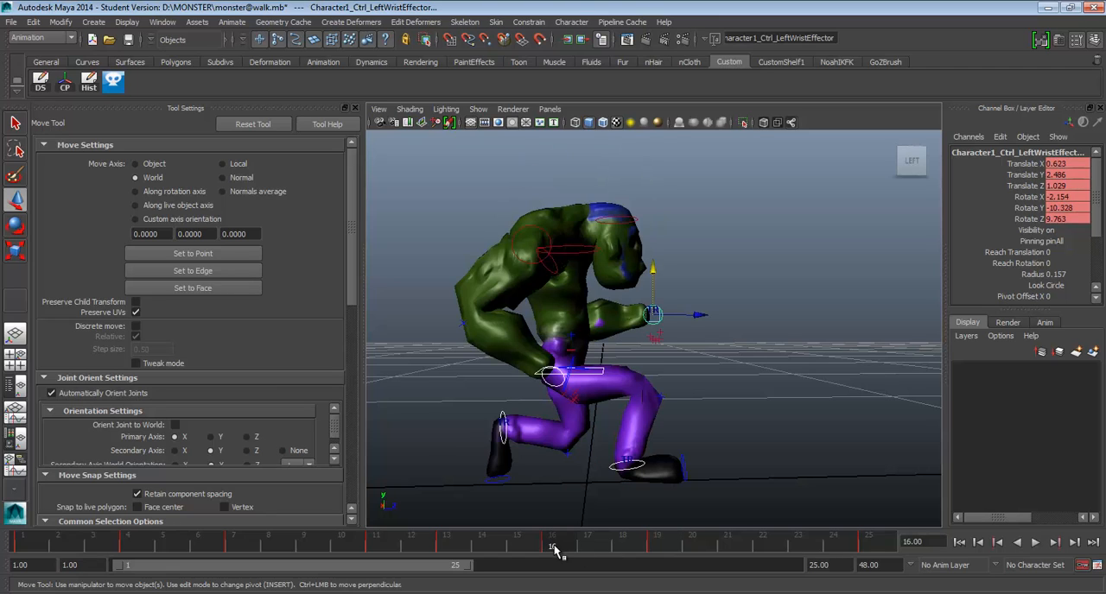
Select all of the monster's rig controls and delete their keys at frame 16.
drag(420, 167, 771, 554)
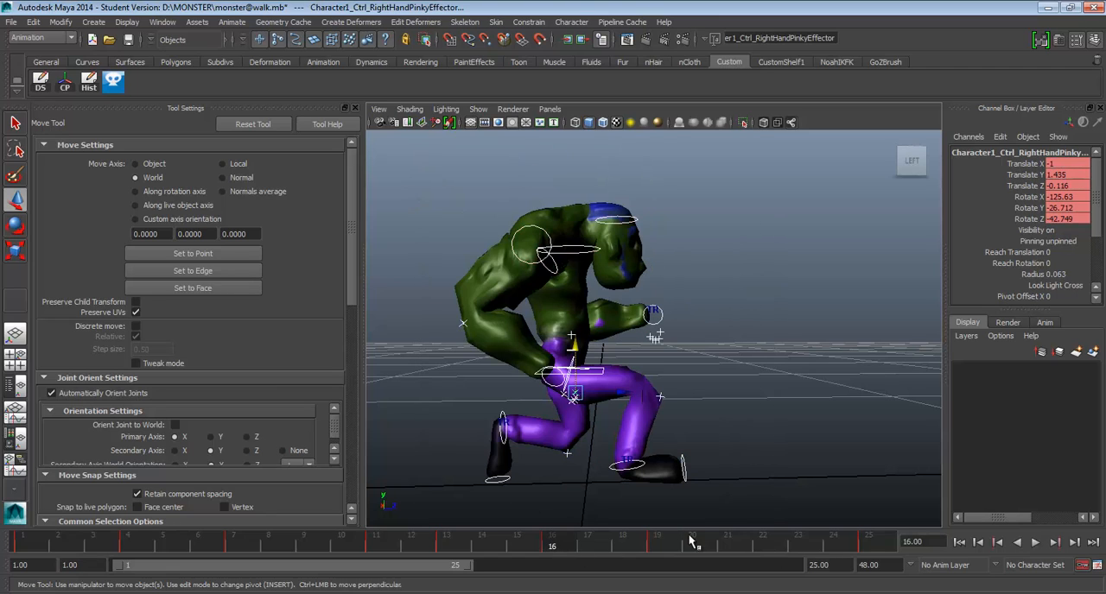
shift+click(560, 546)
right_click(558, 547)
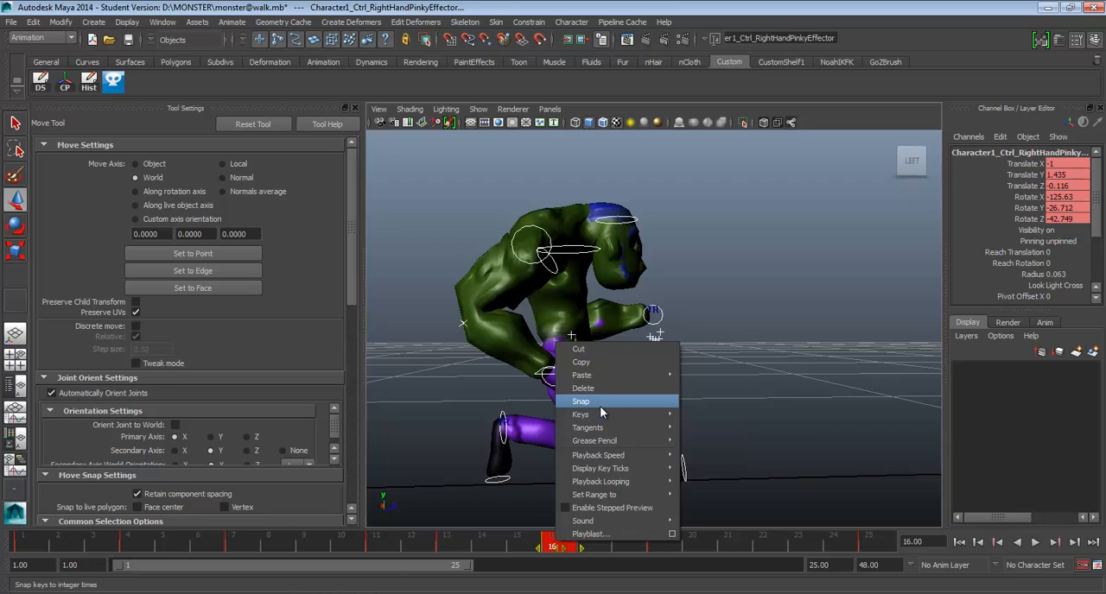
click(583, 388)
Move all controls' keys from frame 19 to frame 16 and play back the run.
shift+click(654, 549)
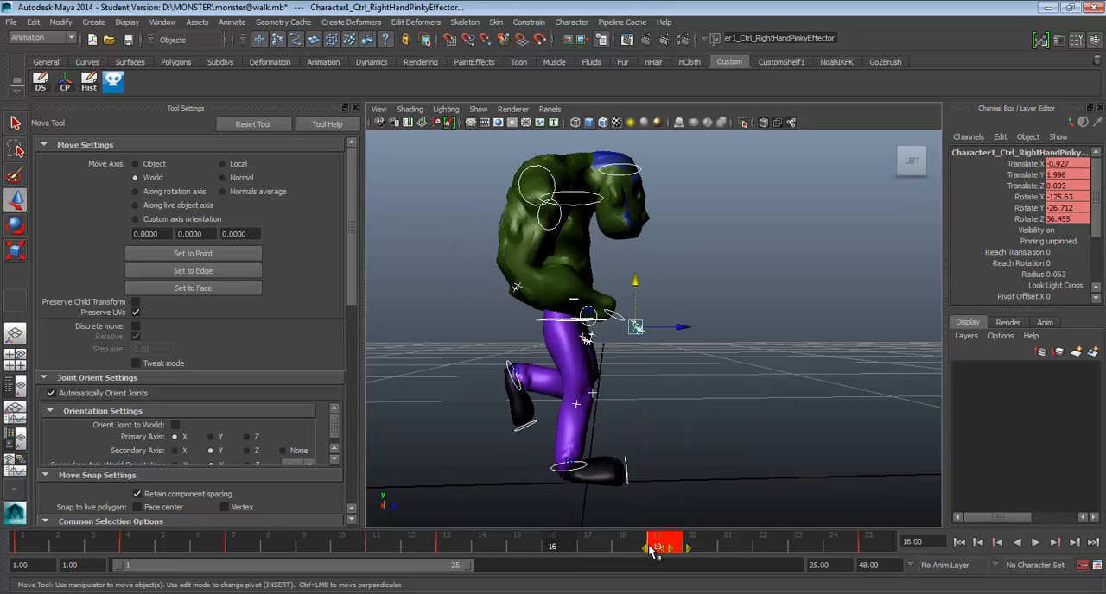
drag(654, 549, 560, 548)
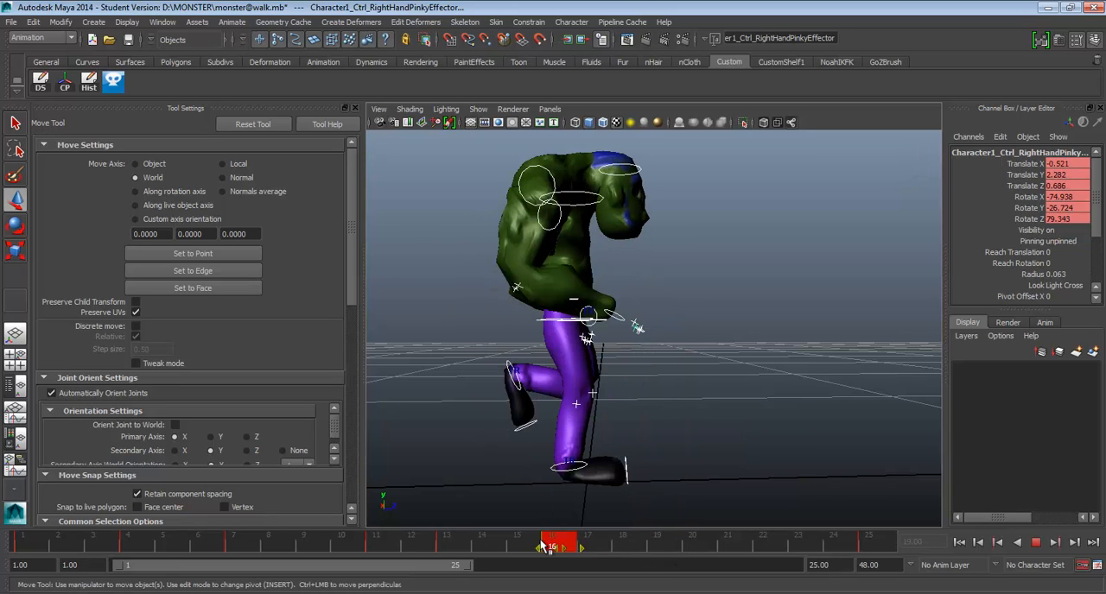
key(alt+v)
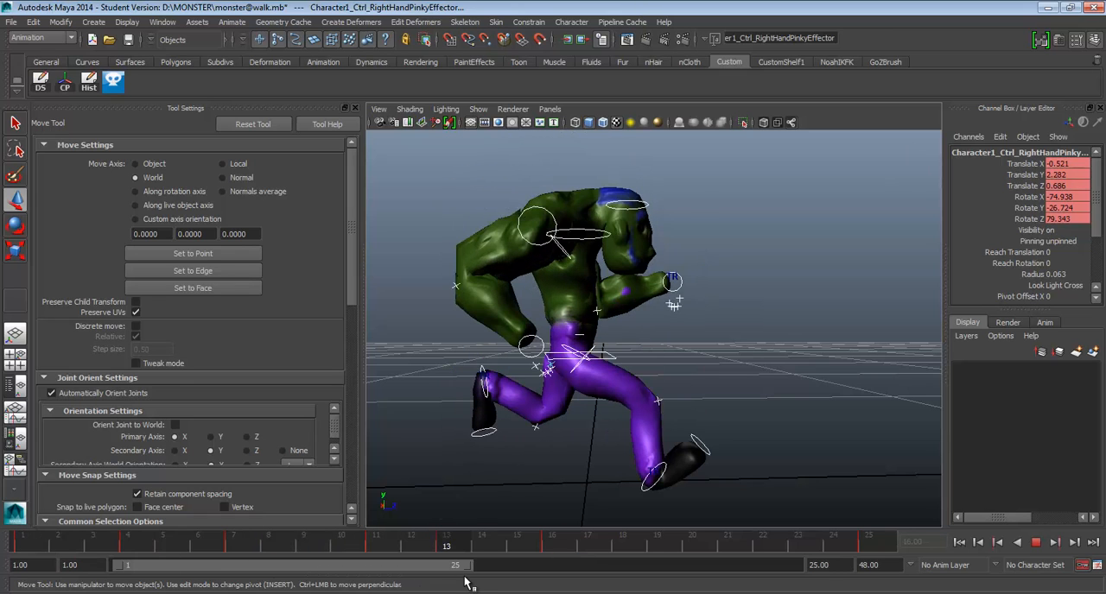
key(alt+v)
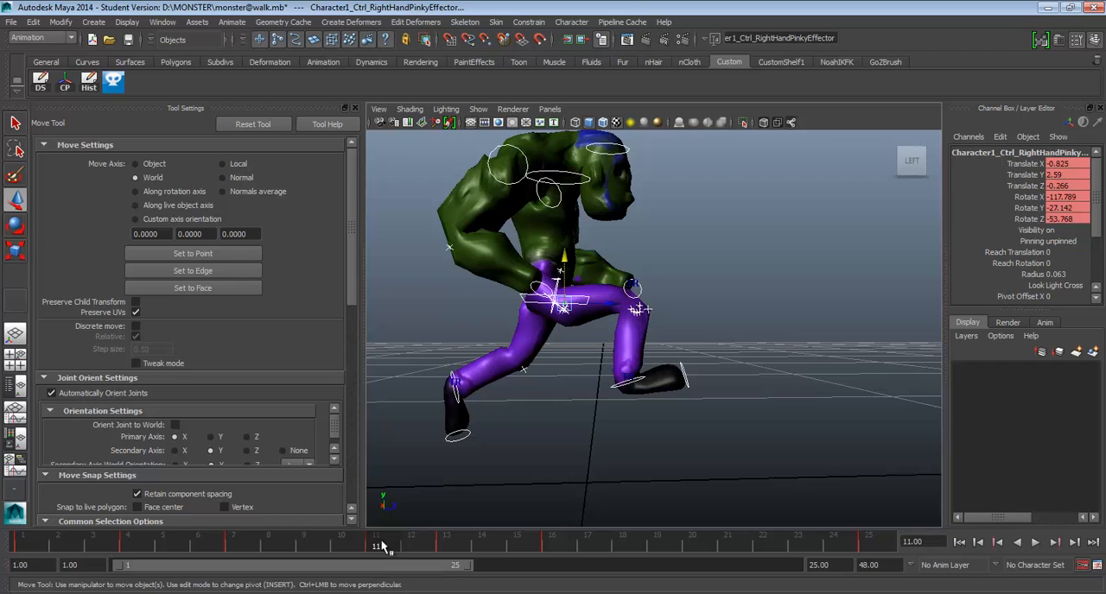
Move all controls' keys from frame 11 to frame 10 and review the timing from the start.
shift+click(376, 546)
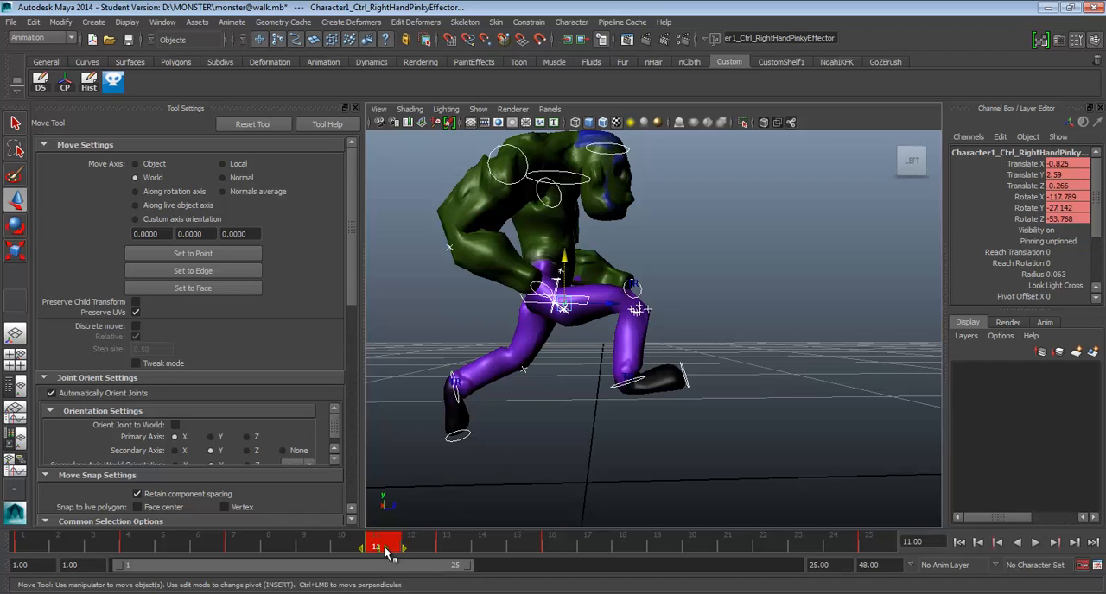
drag(376, 553, 334, 562)
click(56, 542)
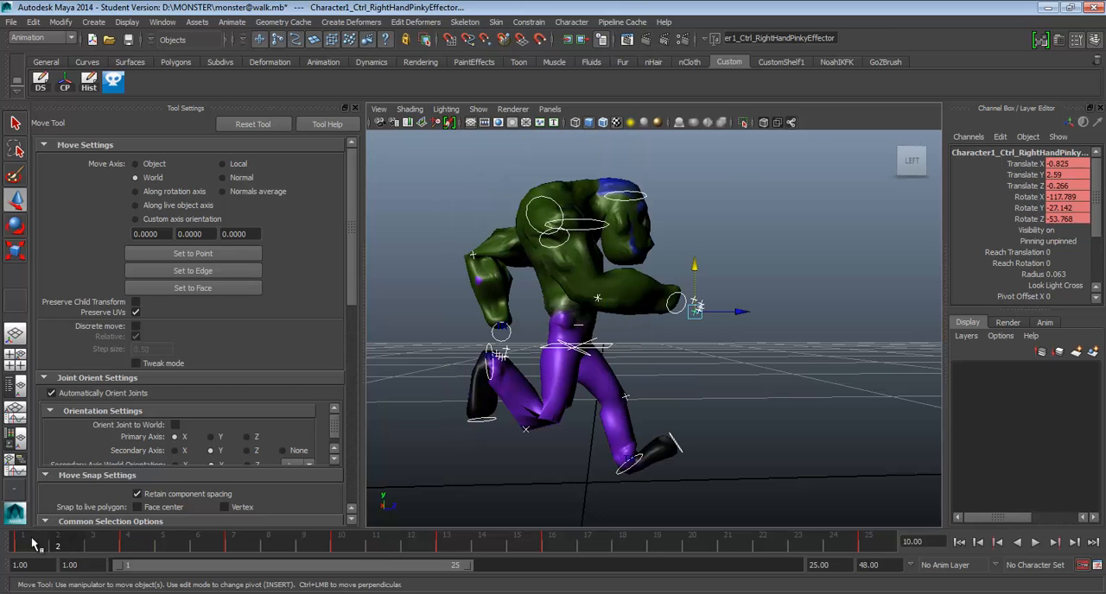
drag(33, 541, 326, 564)
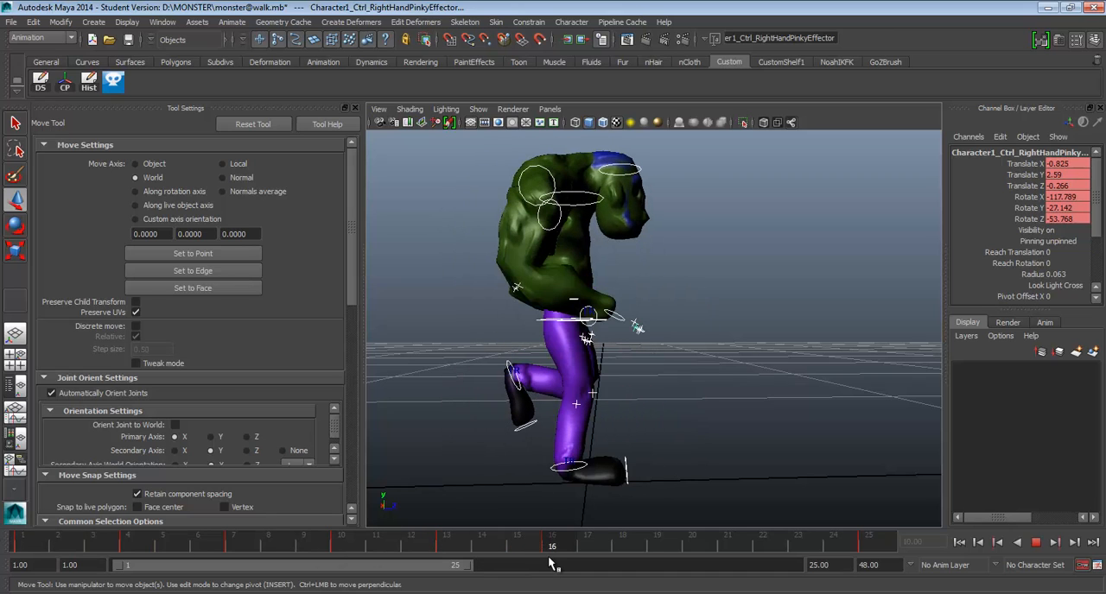
Check the run reference sketch, then at frame 19 move the right ankle down and back and select the right foot control.
key(alt+Tab)
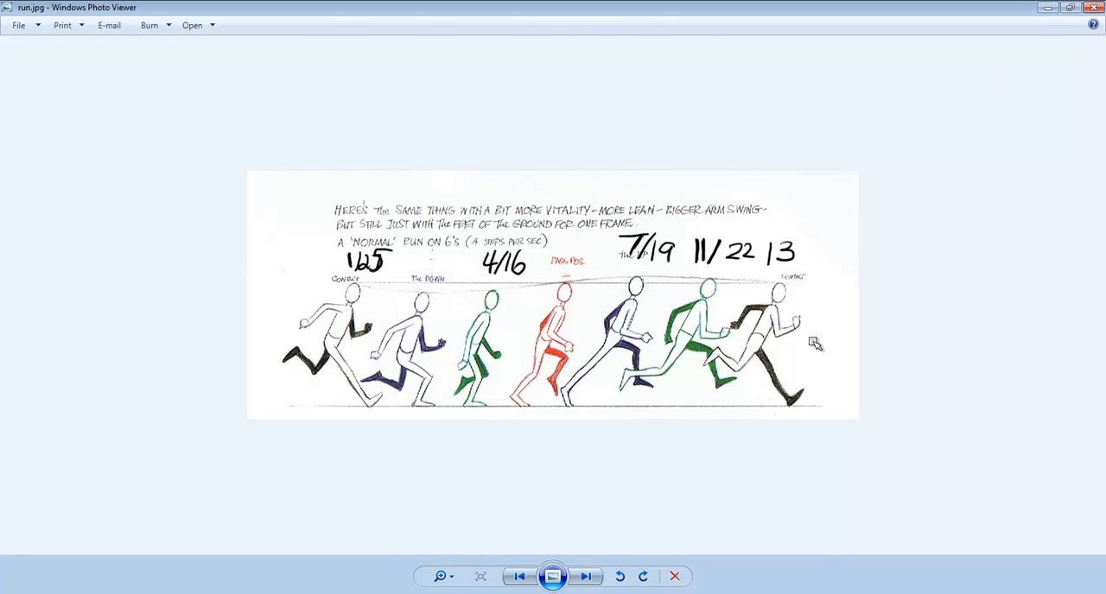
key(alt+Tab)
drag(568, 550, 661, 550)
click(547, 431)
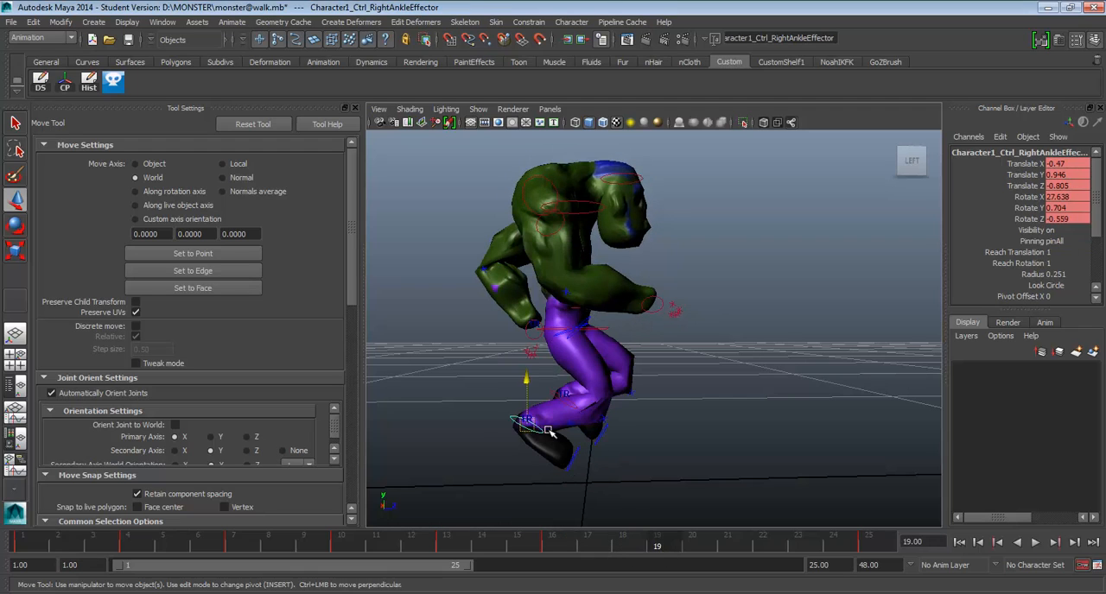
drag(529, 423, 480, 487)
click(532, 471)
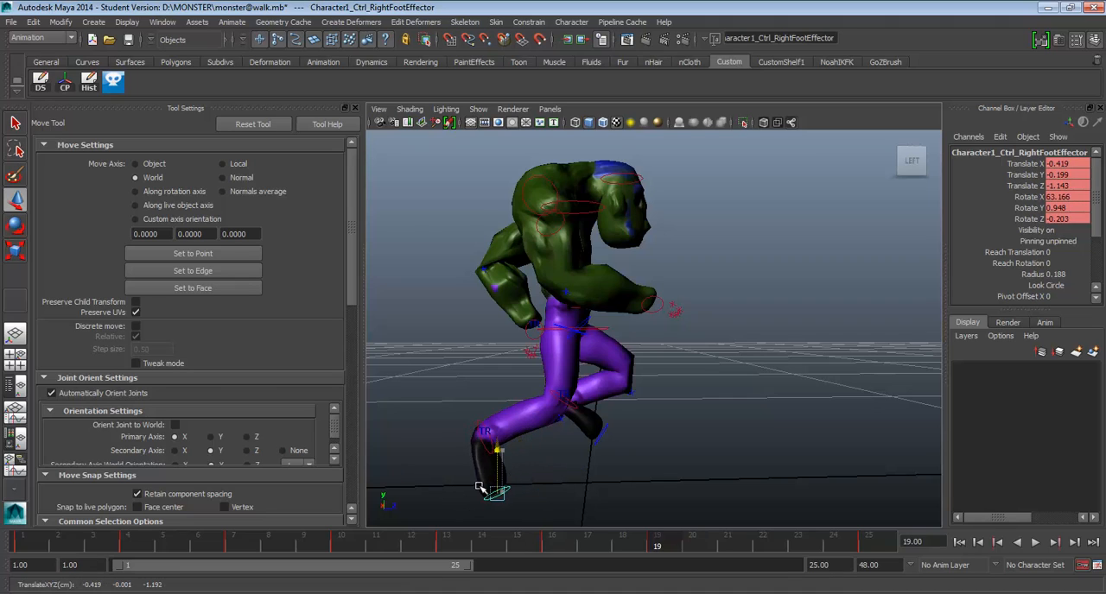
Refine the trailing right leg at frame 19 with the ankle and foot controls, ankle at Translate Y about 0.88, Z about -1.372.
click(480, 425)
drag(486, 397, 487, 381)
alt+drag(509, 420, 513, 405)
click(506, 456)
drag(499, 463, 485, 464)
click(490, 388)
drag(491, 363, 491, 365)
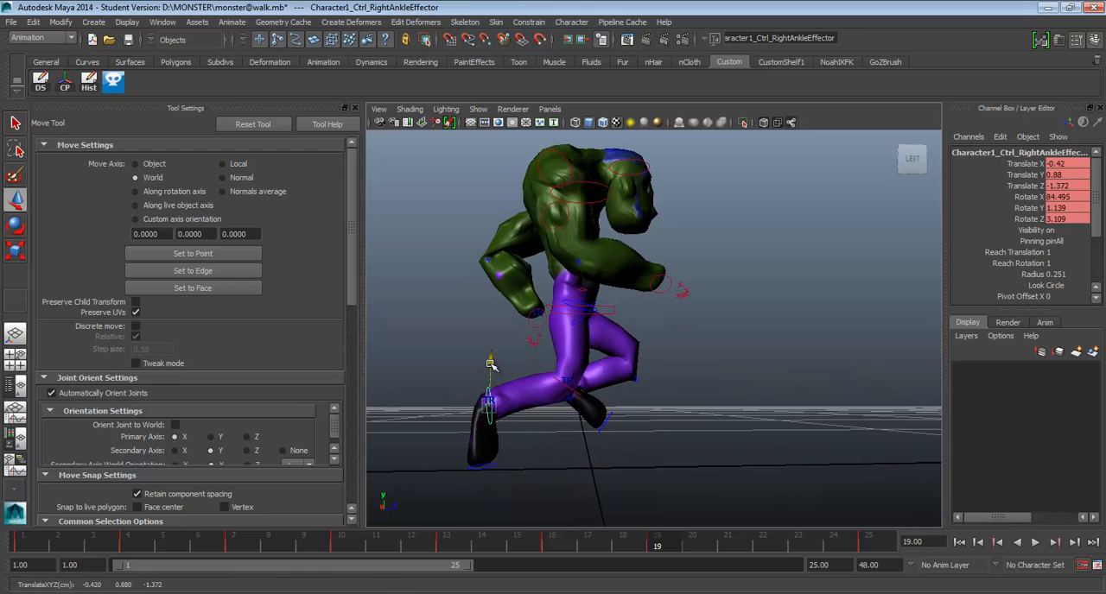
Move the left ankle forward at frame 19 to Translate Y about 1.2, Z about 0.697, and play back.
click(587, 394)
drag(569, 386, 638, 381)
key(alt+v)
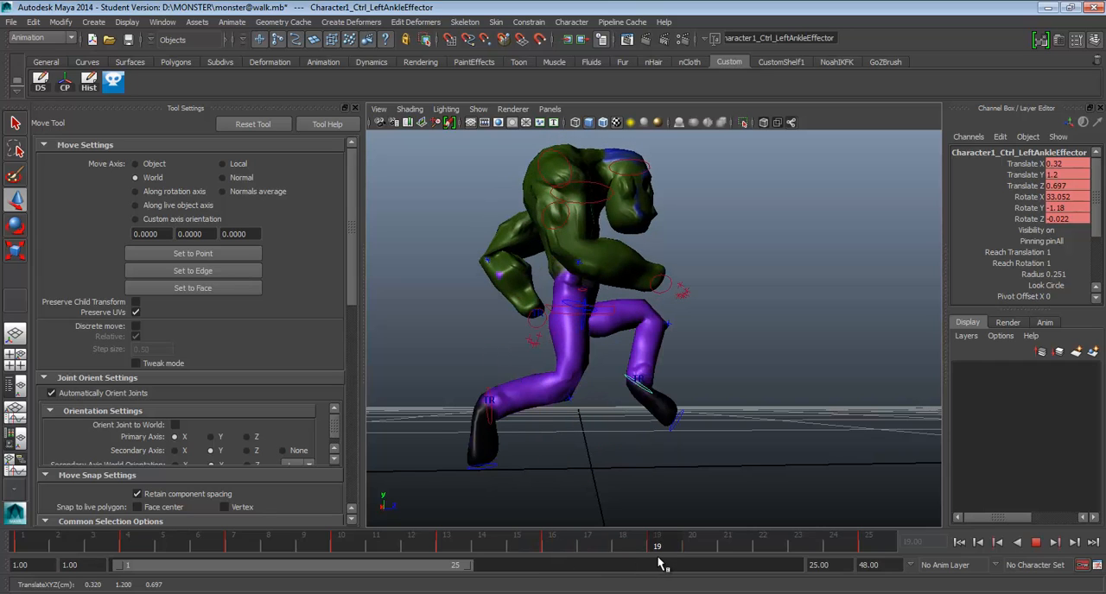
drag(658, 558, 658, 559)
Check the run reference sketch and raise the hips at frame 22 to Translate Y about 2.133.
click(1047, 7)
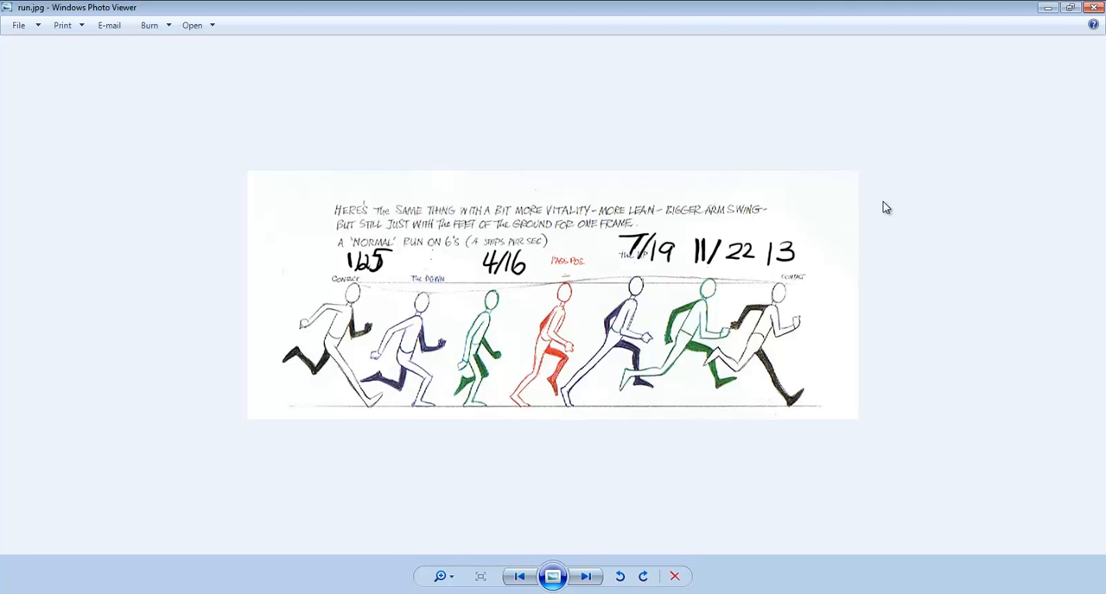
key(alt+Tab)
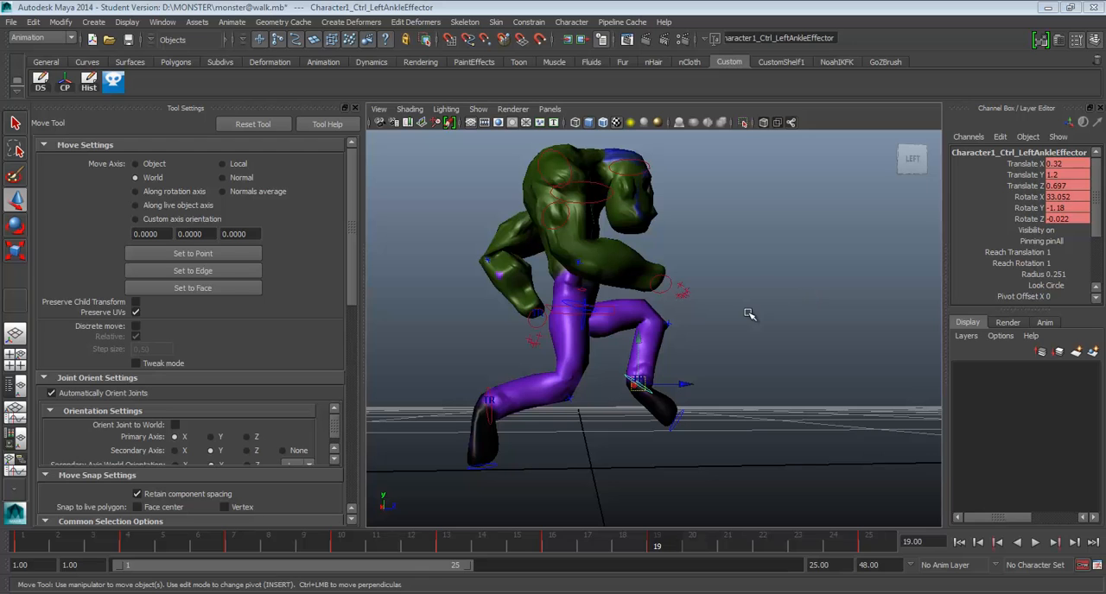
click(562, 309)
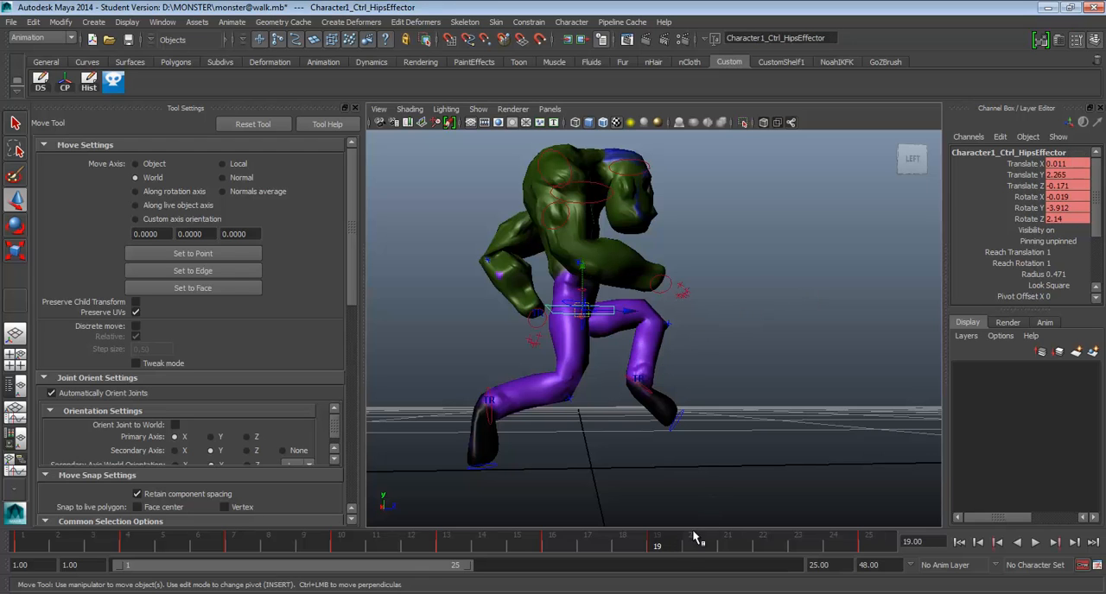
drag(696, 537, 762, 551)
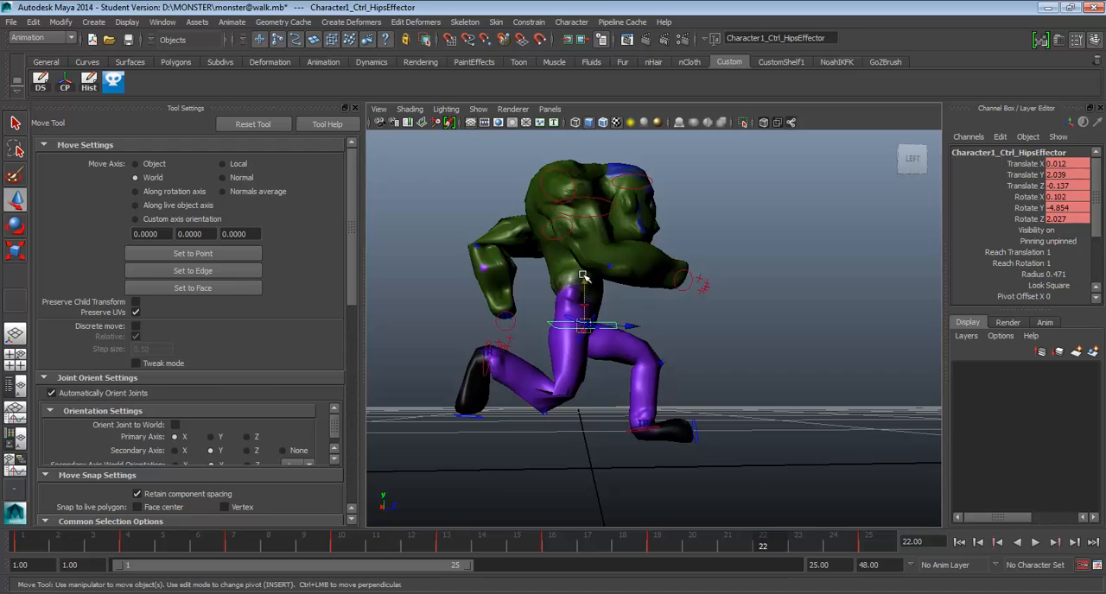
drag(583, 276, 581, 269)
Select both wrists with the hips at frame 22 and raise them together, hips to Translate Y about 2.423.
click(514, 317)
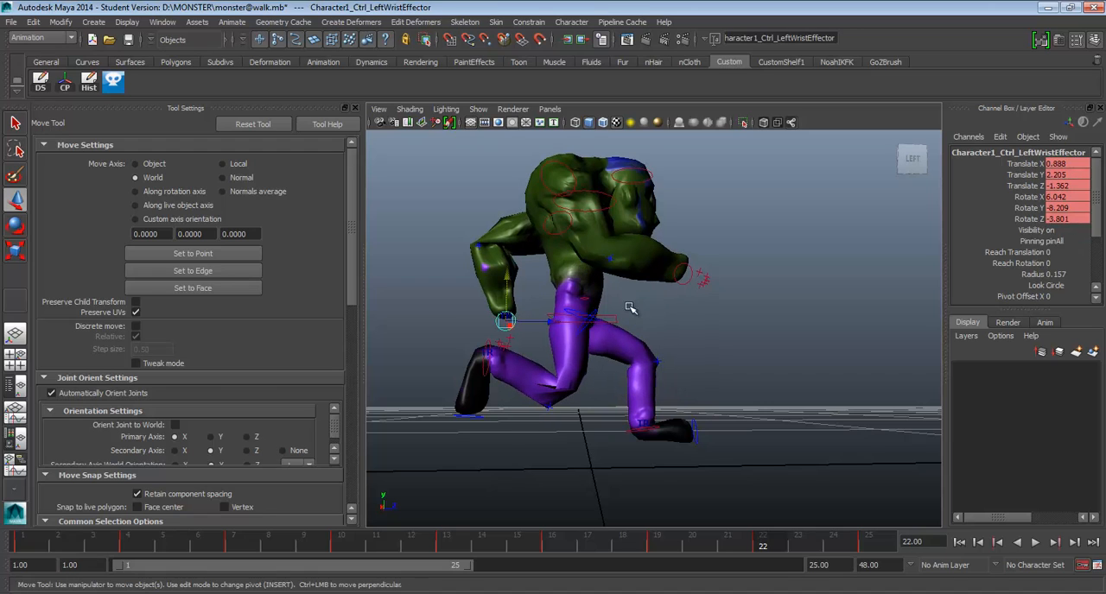
click(680, 282)
click(596, 316)
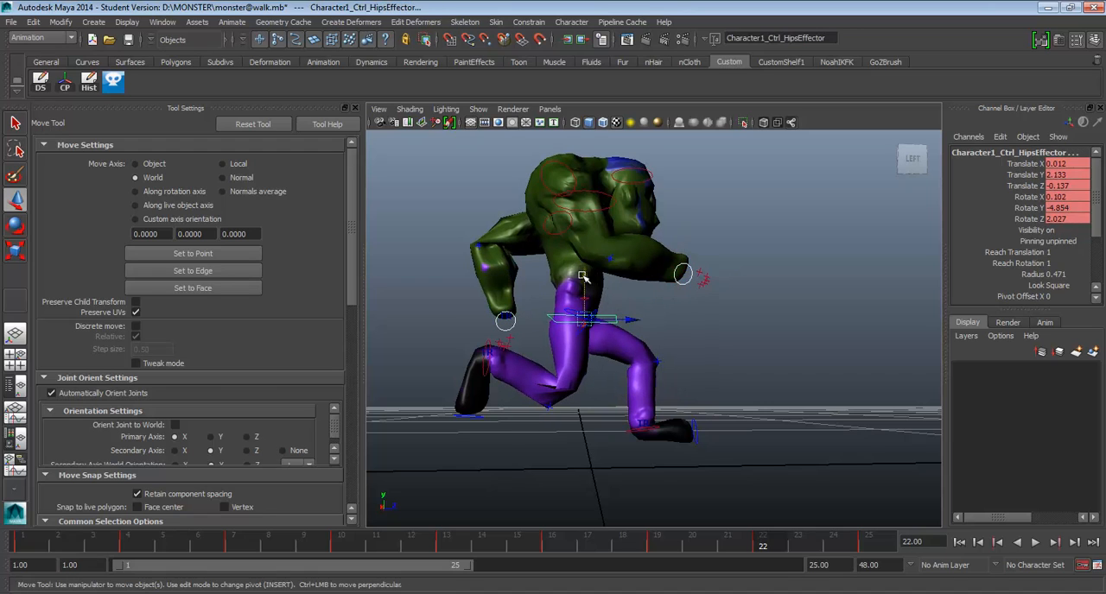
drag(584, 277, 585, 257)
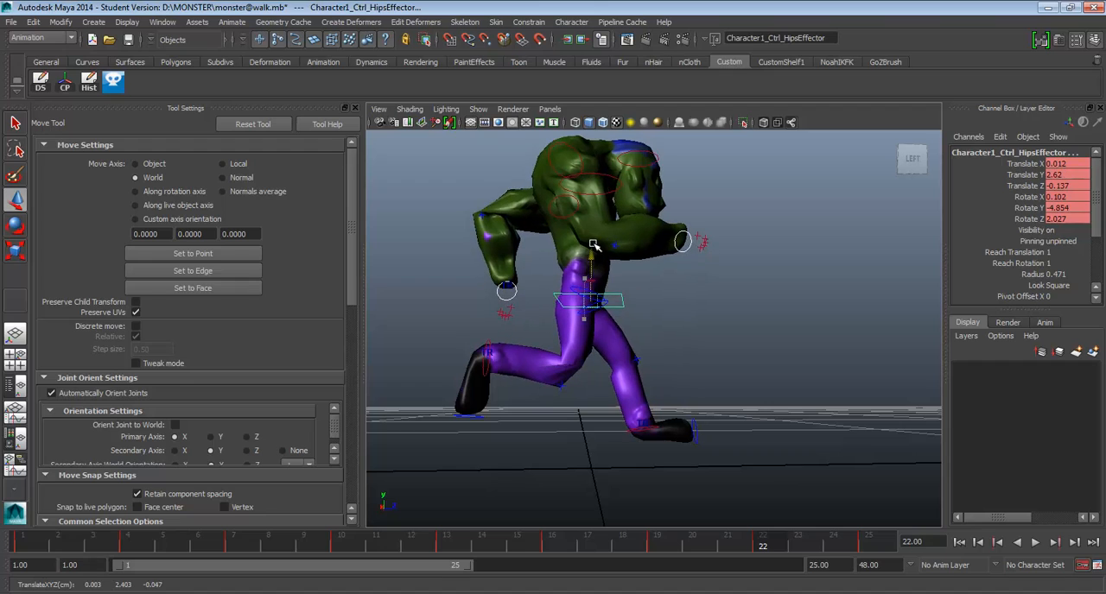
Add both ankles to the selection and raise the whole frame 22 pose, right ankle to Translate Y about 1.788.
click(622, 426)
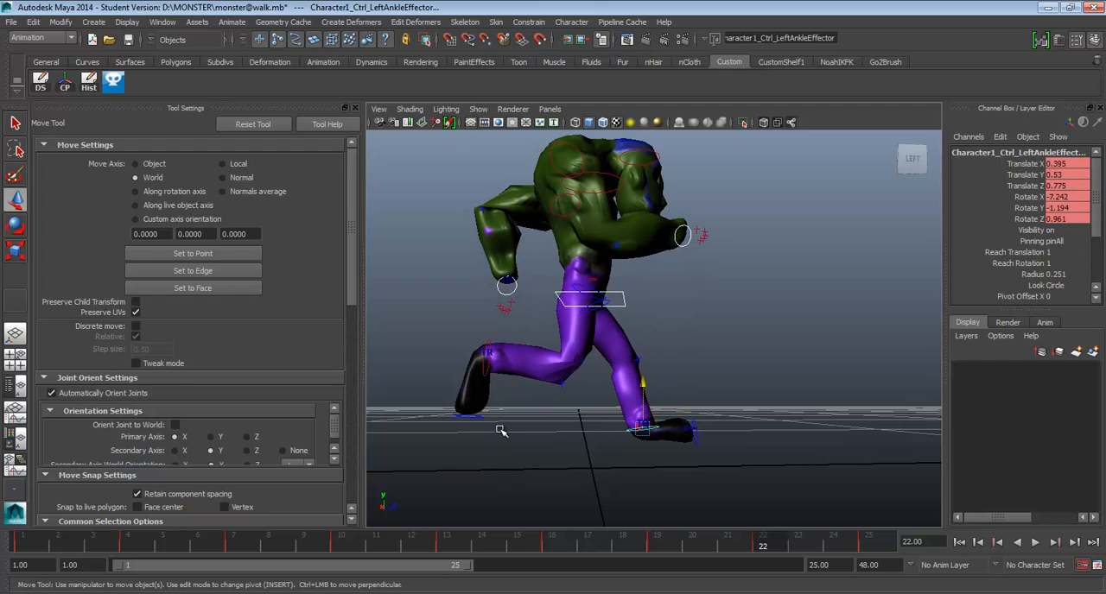
click(489, 344)
drag(489, 311, 489, 292)
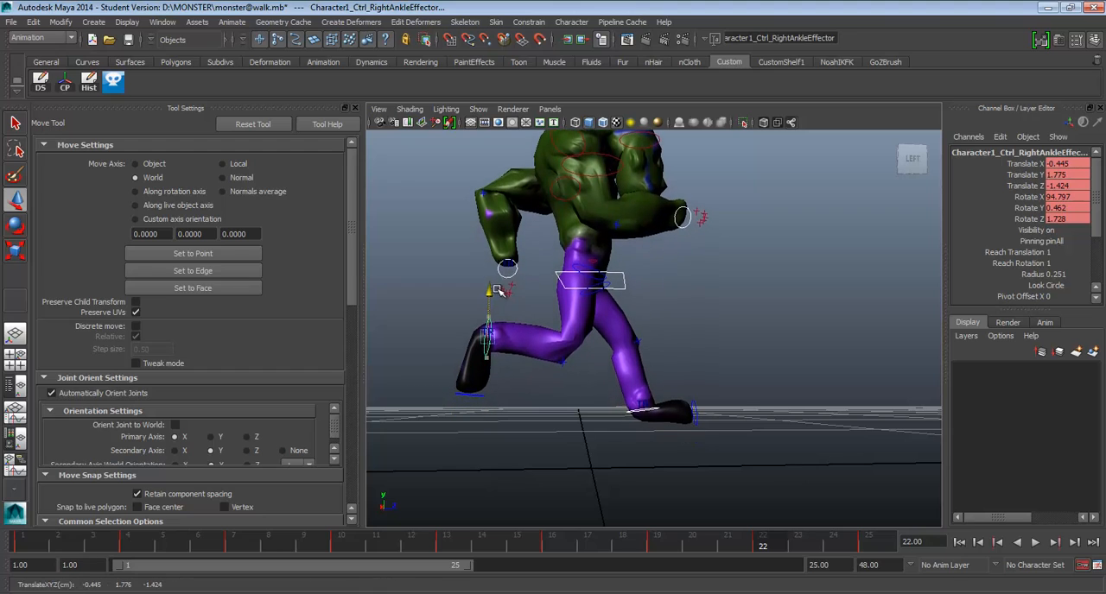
Lift only the left ankle forward at frame 22 to Translate Y about 1.553, Z about 1.082, and play back.
click(633, 414)
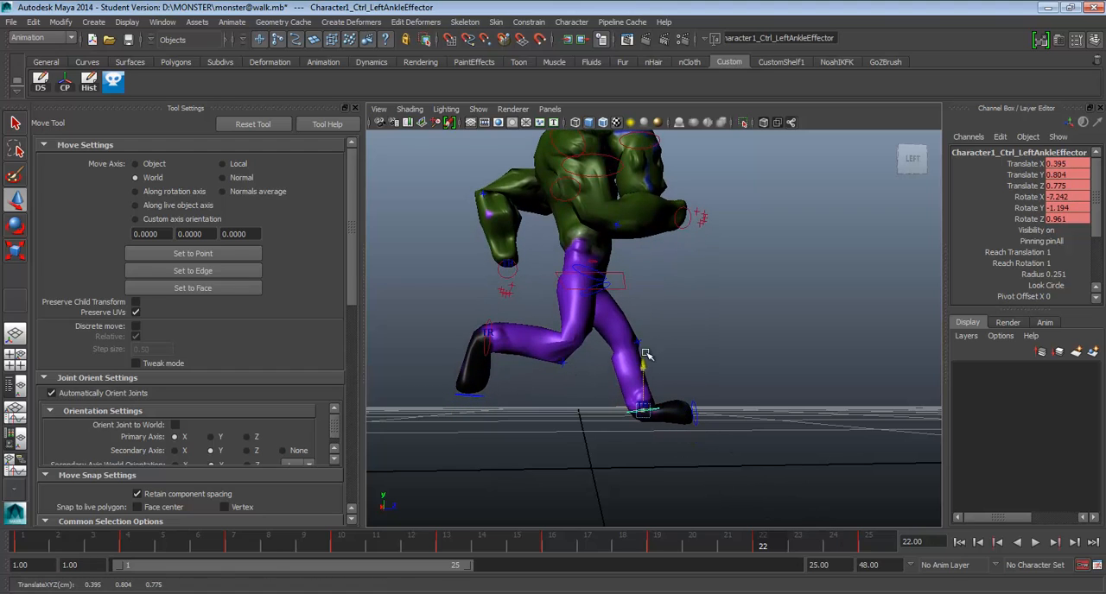
drag(648, 369, 648, 318)
drag(682, 364, 705, 364)
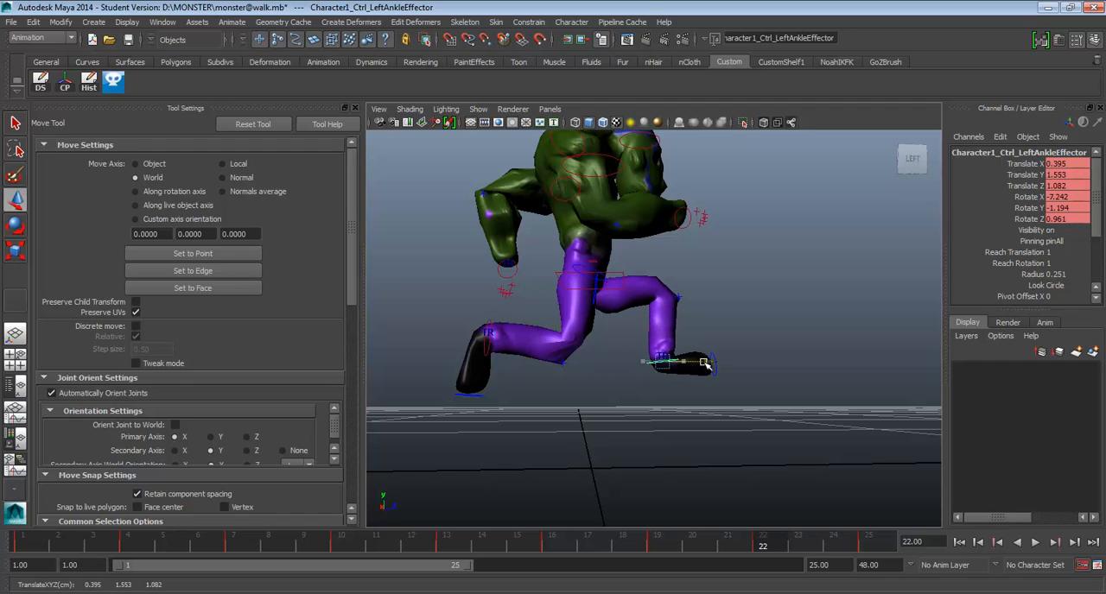
key(alt+v)
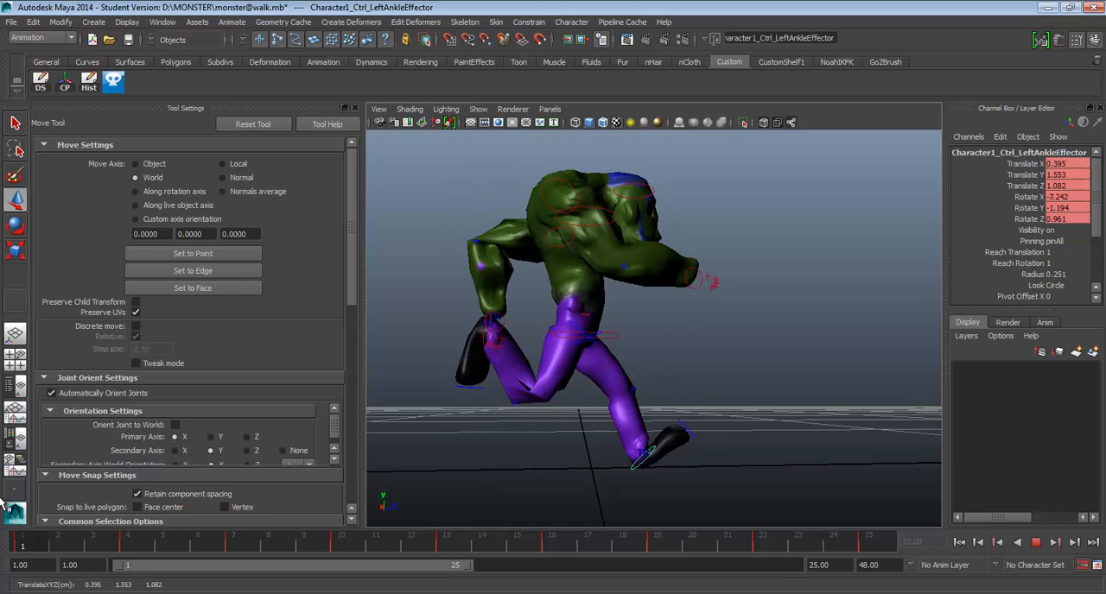
Review the run cycle's playback from frame 1 in the front view and from the side.
click(18, 542)
alt+drag(501, 315, 462, 340)
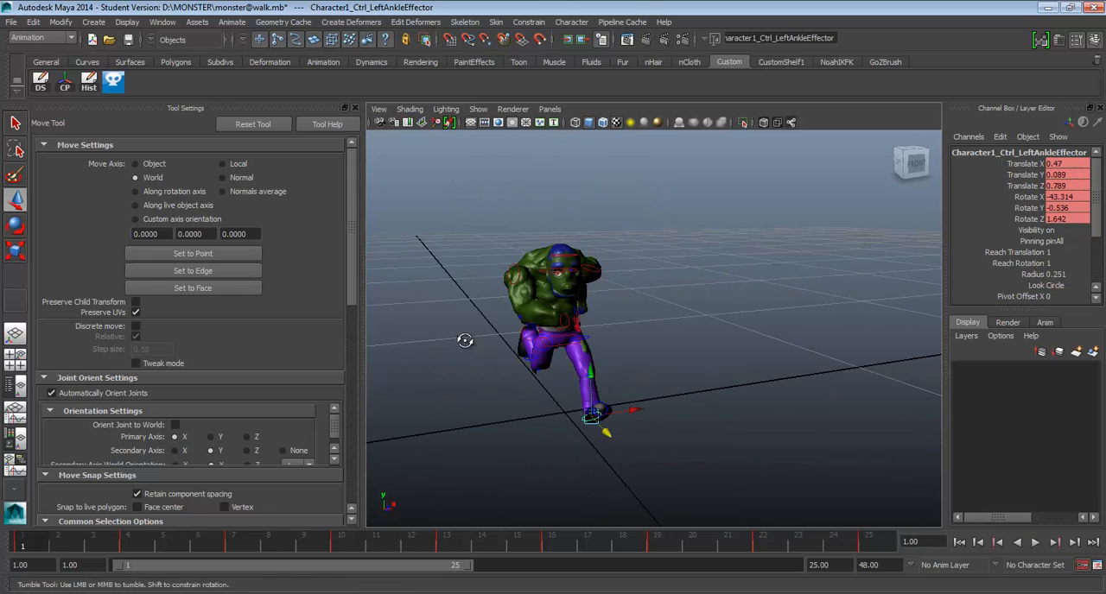
click(1035, 546)
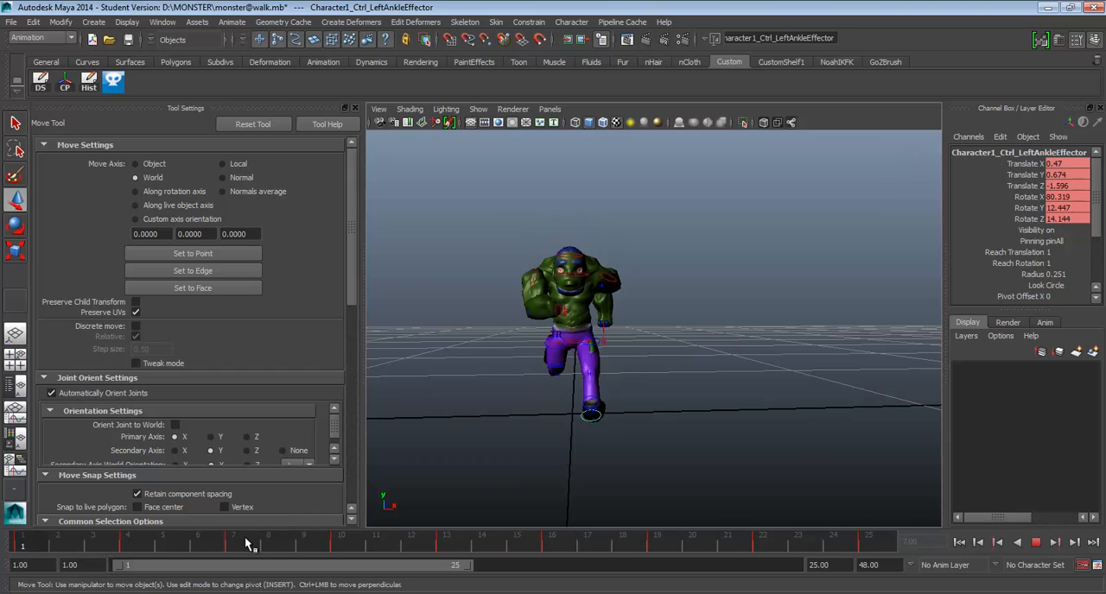
click(1036, 542)
alt+drag(778, 375, 778, 351)
key(alt+v)
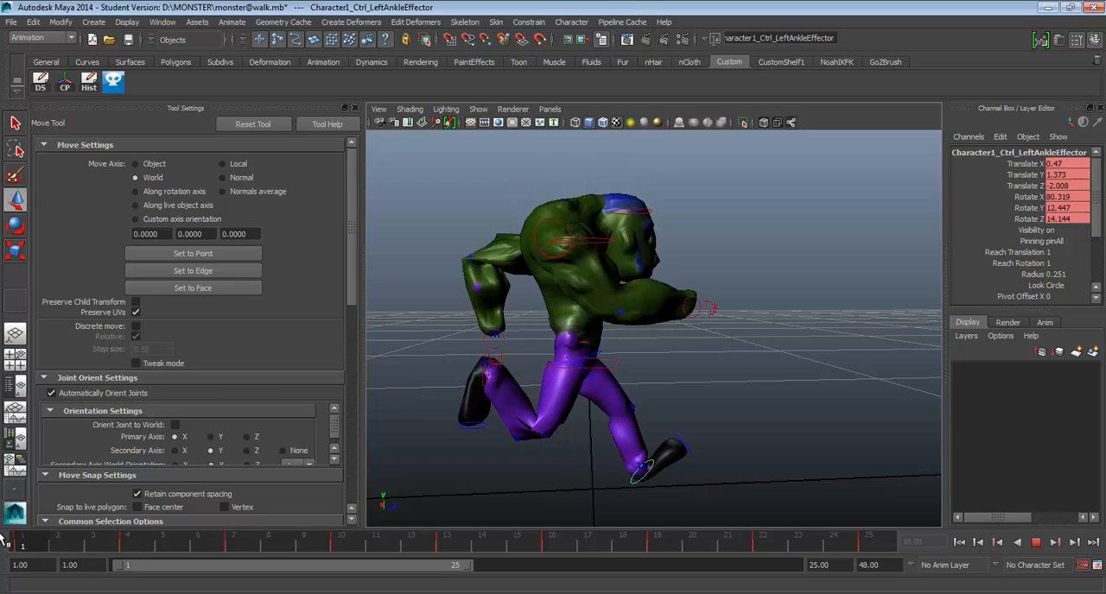
Compare frames 7 and 10, then raise the hips and both ankles together at frame 7, left ankle to Translate Y about 0.799.
drag(119, 548, 235, 553)
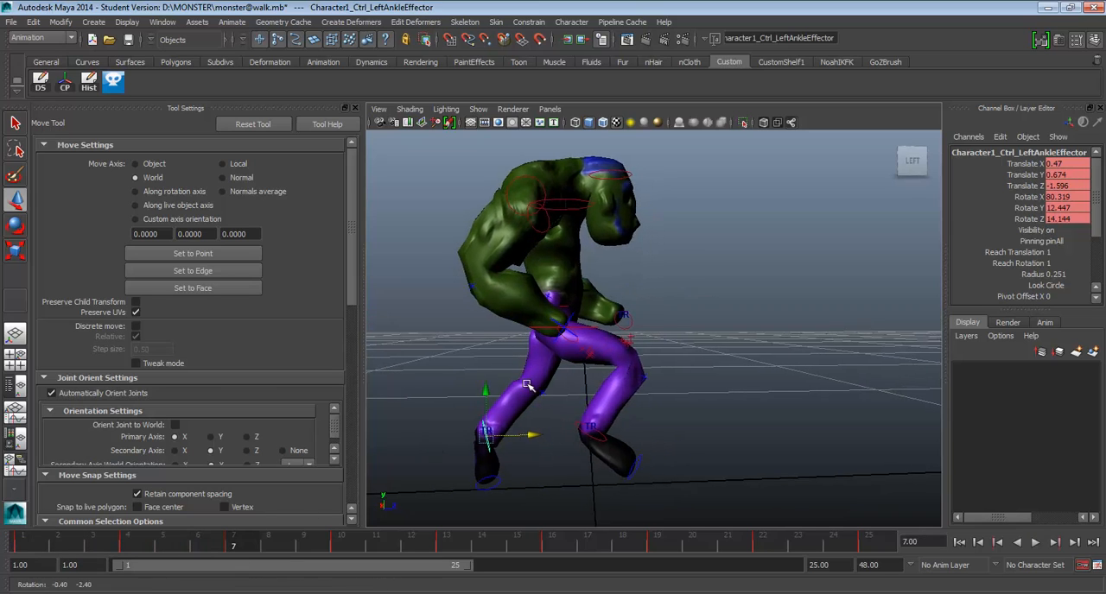
click(592, 326)
click(346, 546)
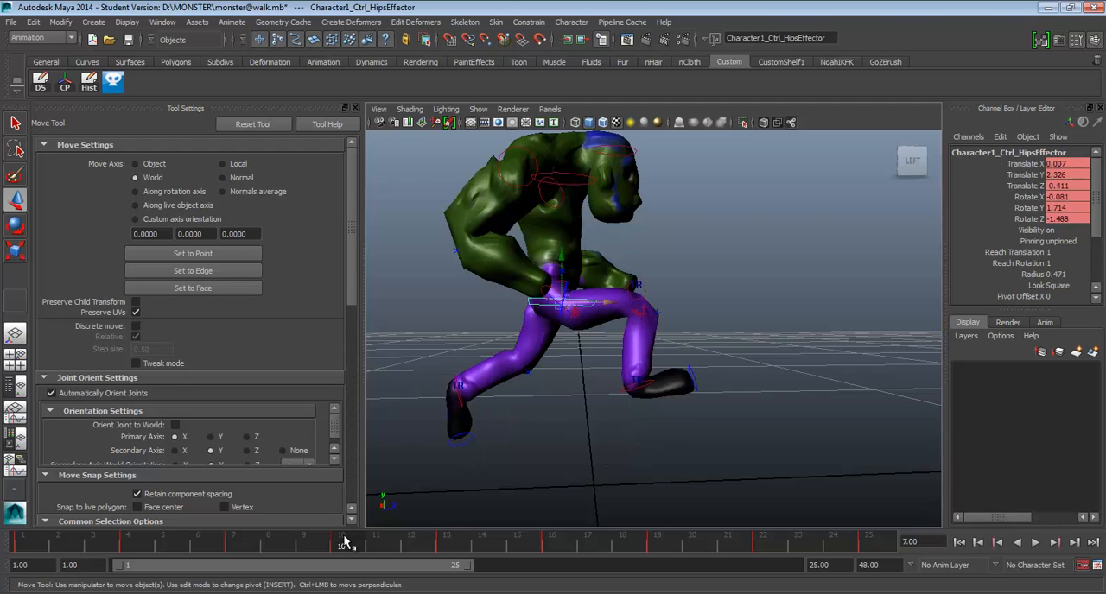
click(235, 546)
click(346, 546)
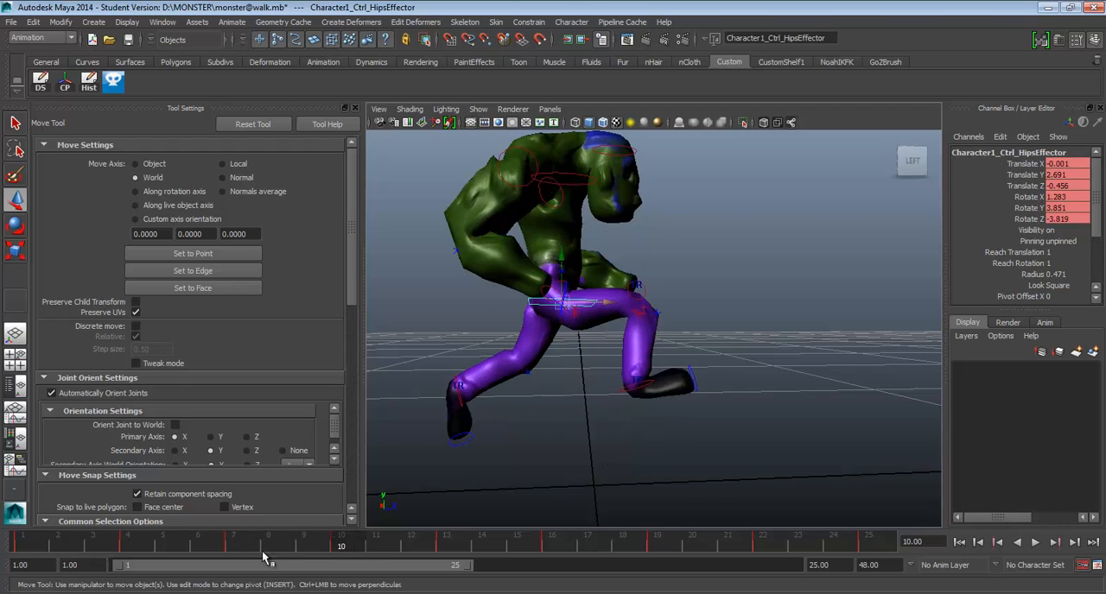
click(246, 548)
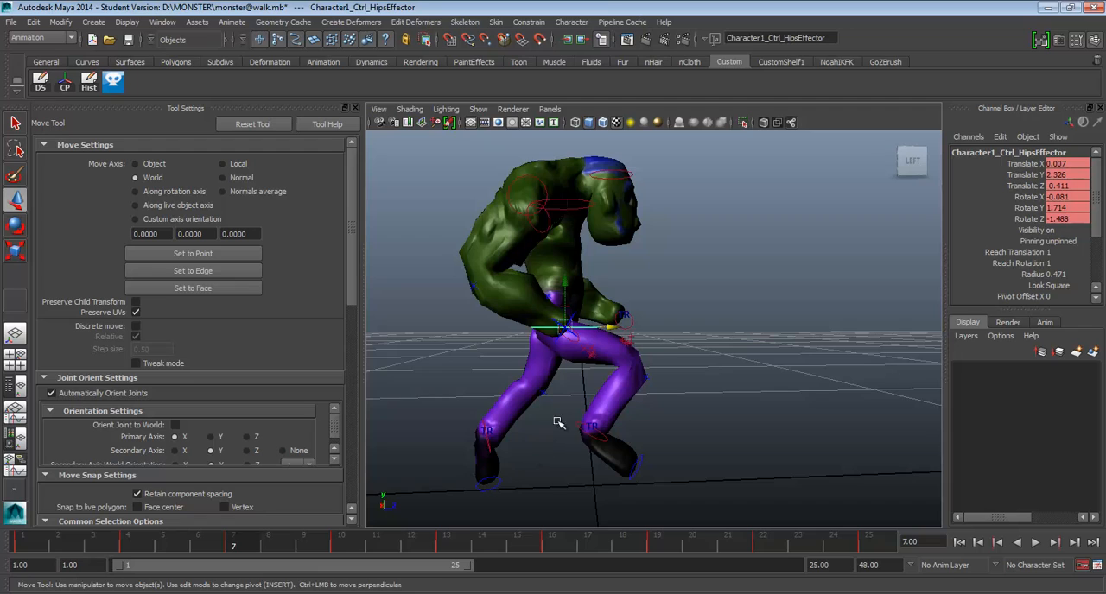
alt+drag(557, 422, 552, 412)
shift+click(596, 416)
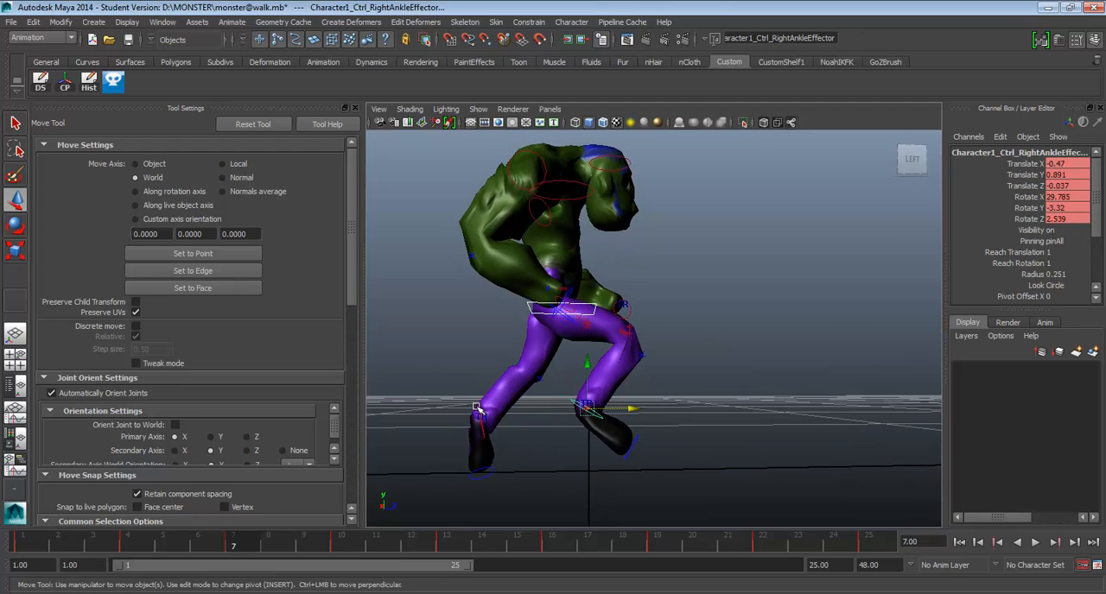
shift+click(478, 413)
drag(483, 376, 485, 369)
Play back the run cycle and raise the selected hips and ankles slightly more at frame 7.
key(alt+v)
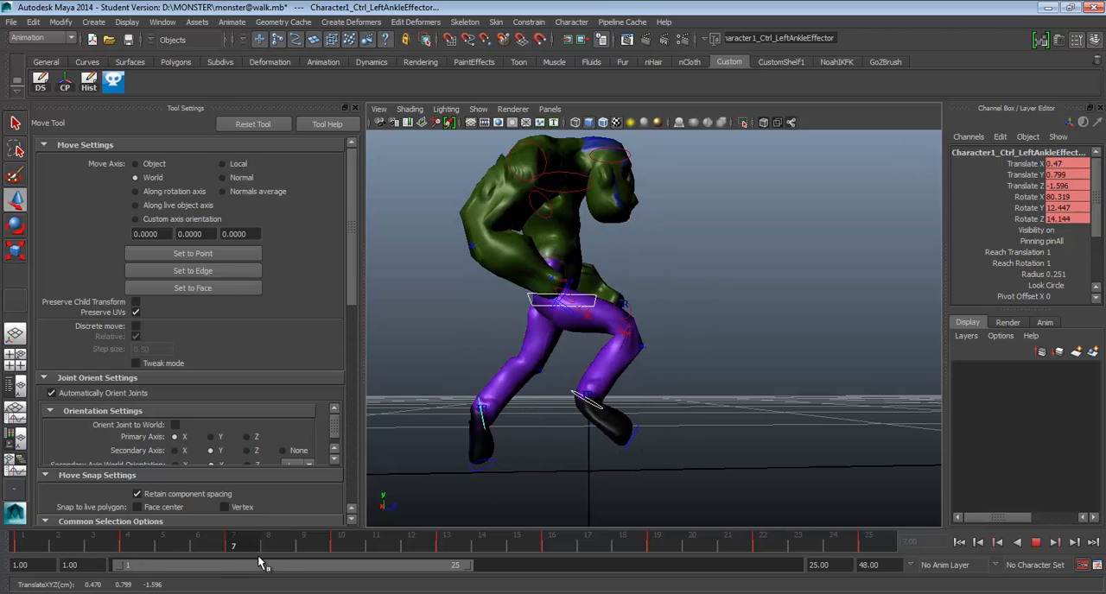
key(alt+v)
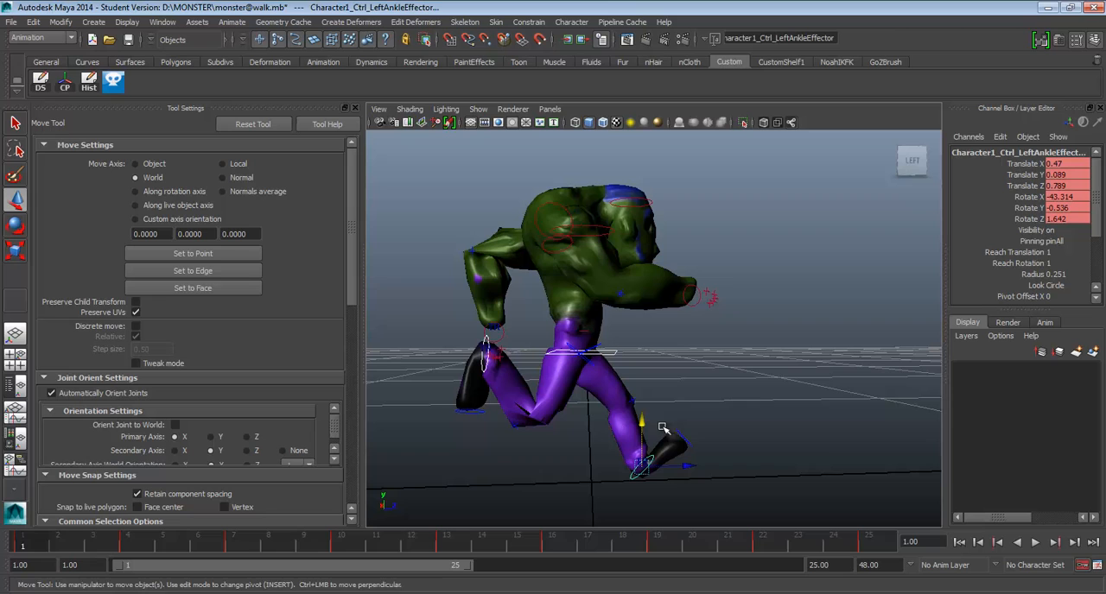
click(1036, 542)
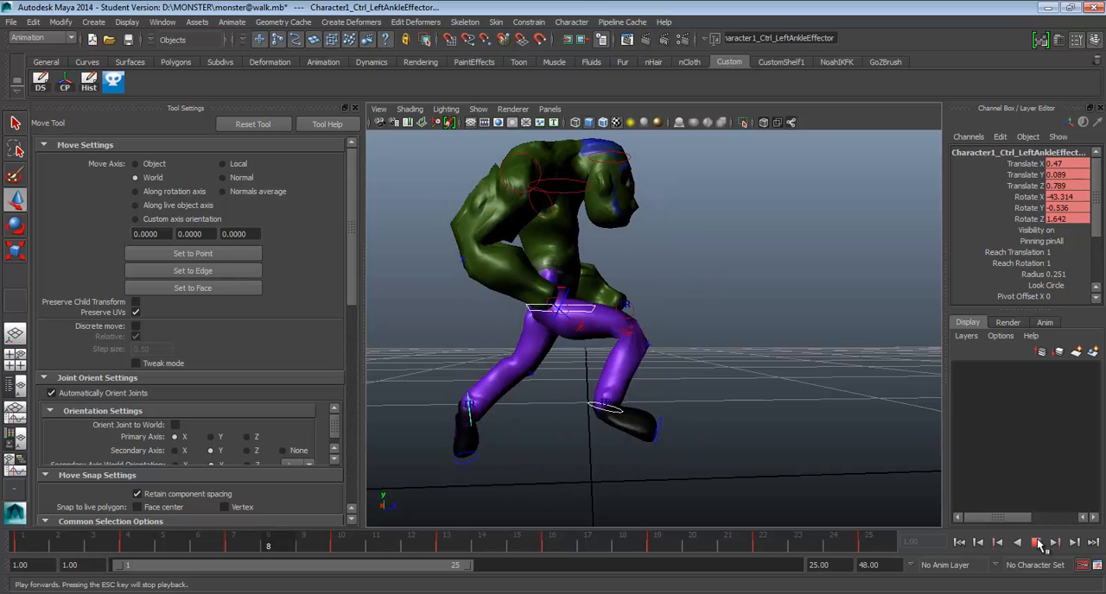
drag(32, 542, 234, 546)
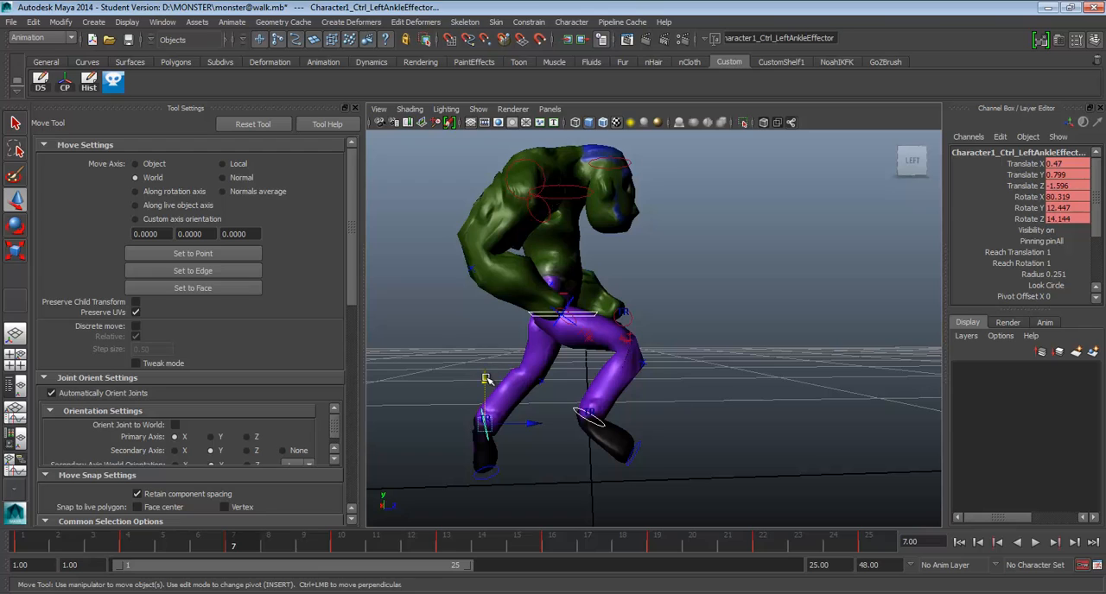
drag(487, 379, 488, 374)
Raise the hips alone at frame 19 to Translate Y about 2.275.
drag(253, 542, 660, 562)
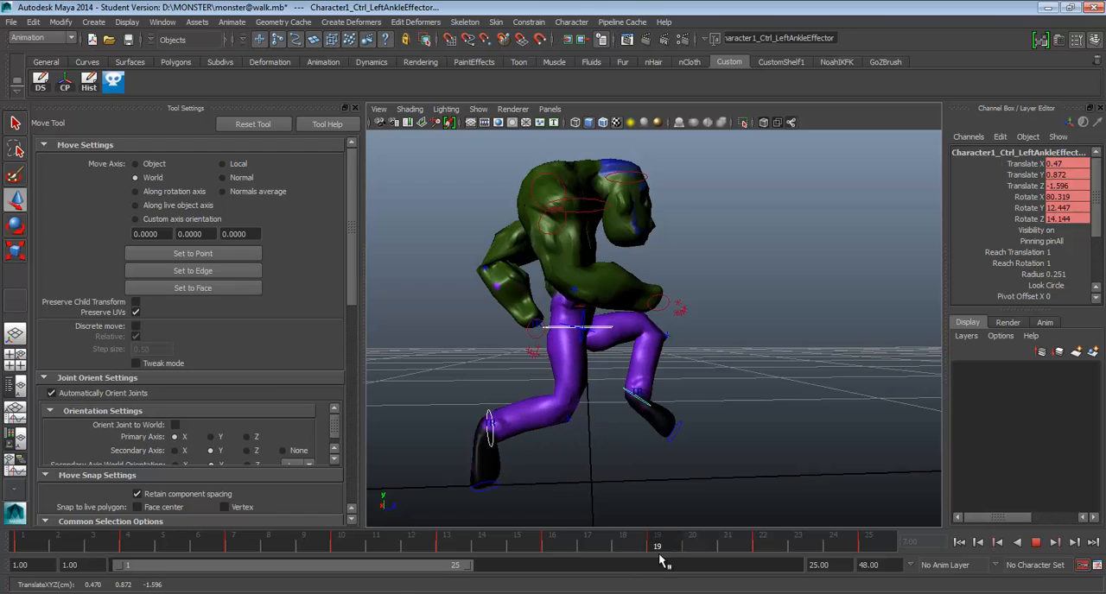
click(554, 329)
drag(581, 287, 582, 268)
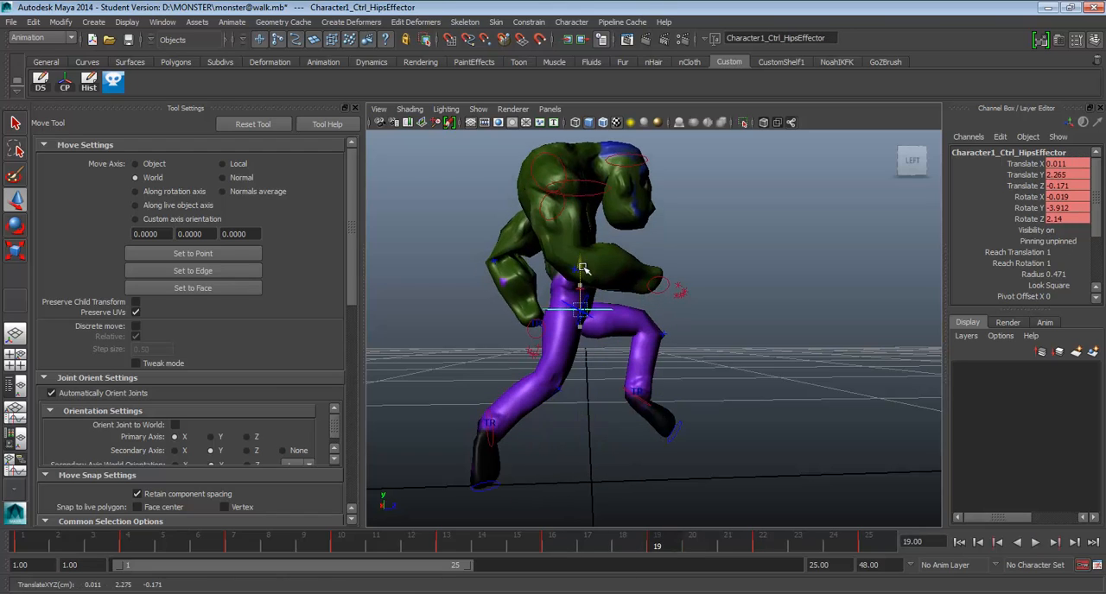
Review the run cycle's playback from the side, the front and several angled views.
key(alt+v)
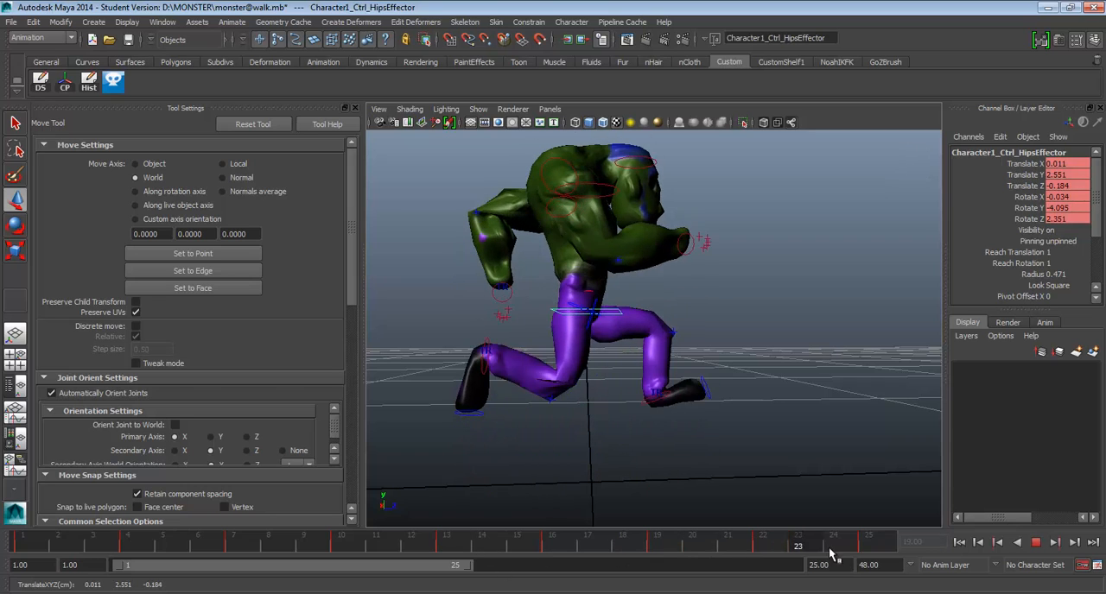
click(1039, 549)
alt+drag(813, 337, 620, 316)
alt+middle_drag(619, 316, 729, 381)
click(1036, 543)
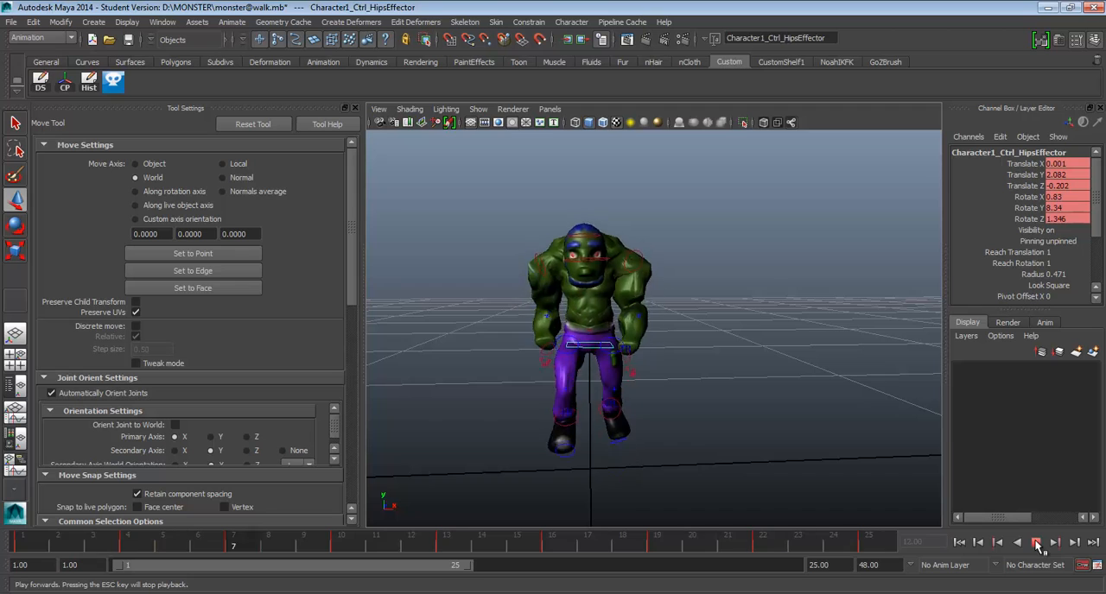
alt+drag(778, 341, 666, 358)
alt+middle_drag(666, 357, 758, 340)
alt+drag(757, 340, 803, 355)
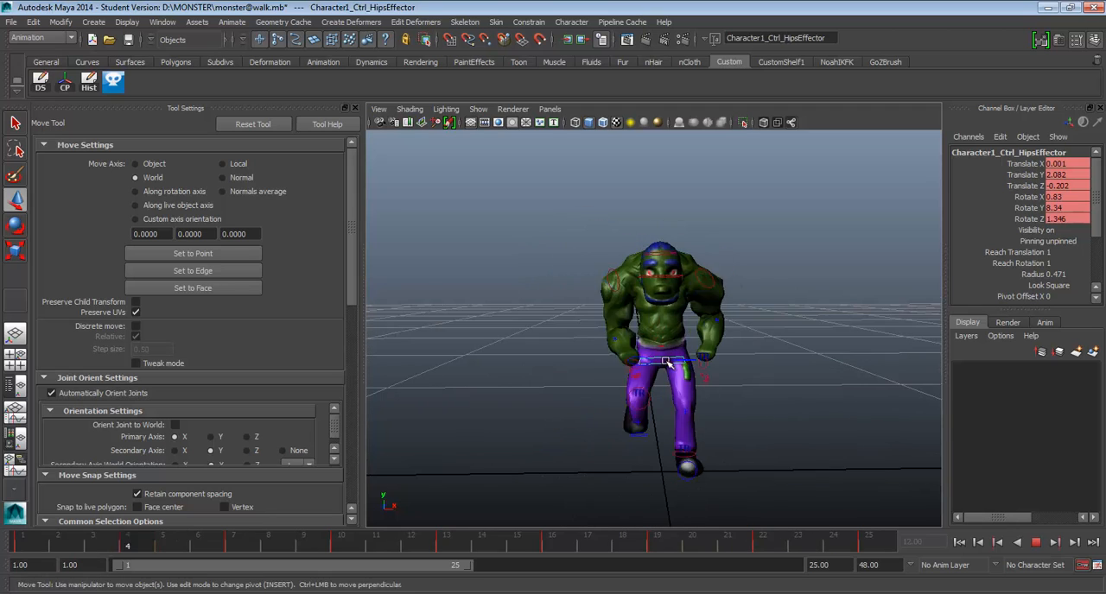
alt+drag(668, 361, 728, 331)
alt+middle_drag(729, 331, 662, 306)
alt+drag(662, 306, 695, 346)
alt+right_drag(694, 353, 661, 292)
alt+drag(661, 293, 664, 367)
alt+middle_drag(663, 367, 627, 339)
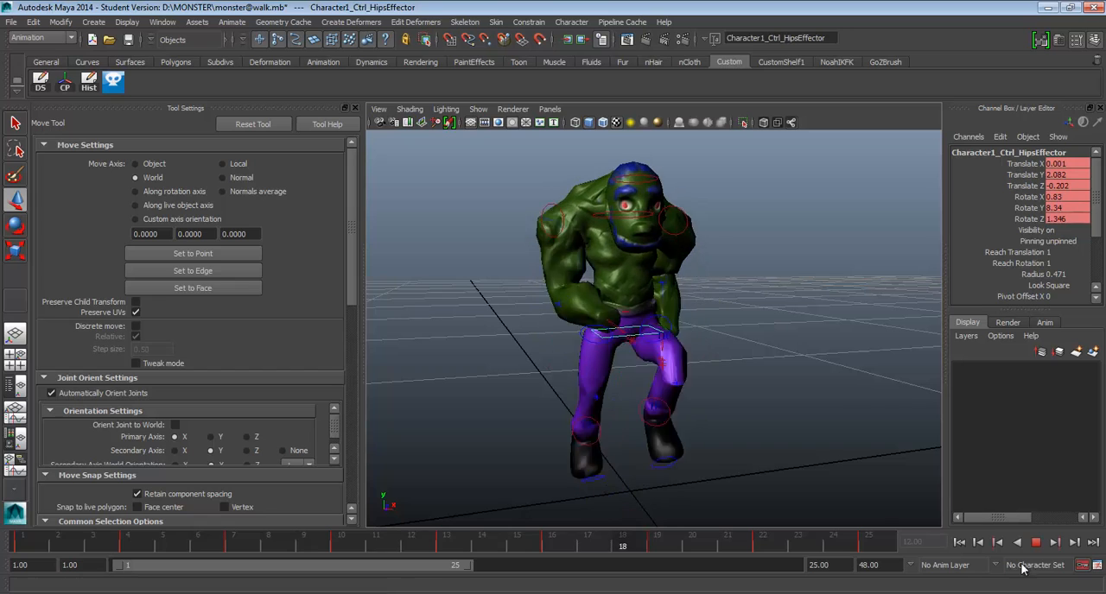
click(1036, 543)
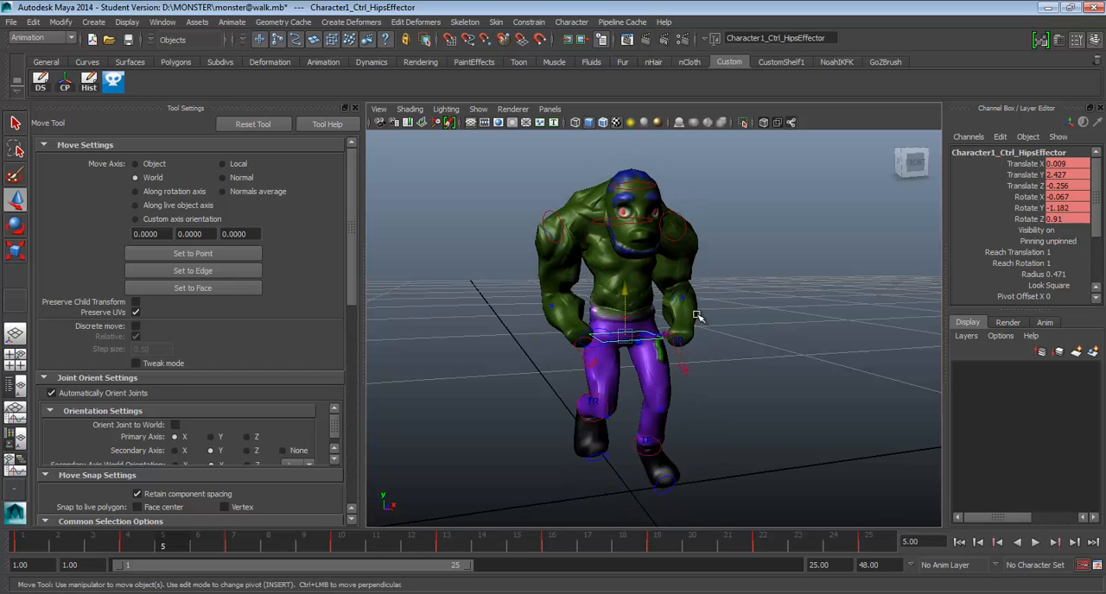
Save the scene as a new Maya Binary file named monster@run in D:\MONSTER, accepting the student version notice.
click(11, 21)
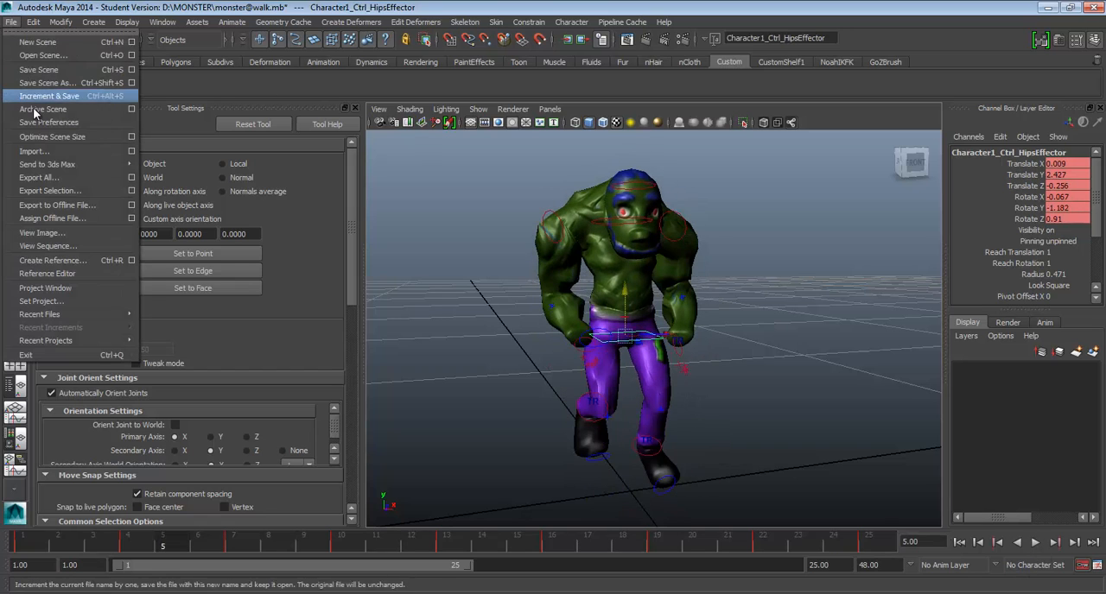
click(48, 83)
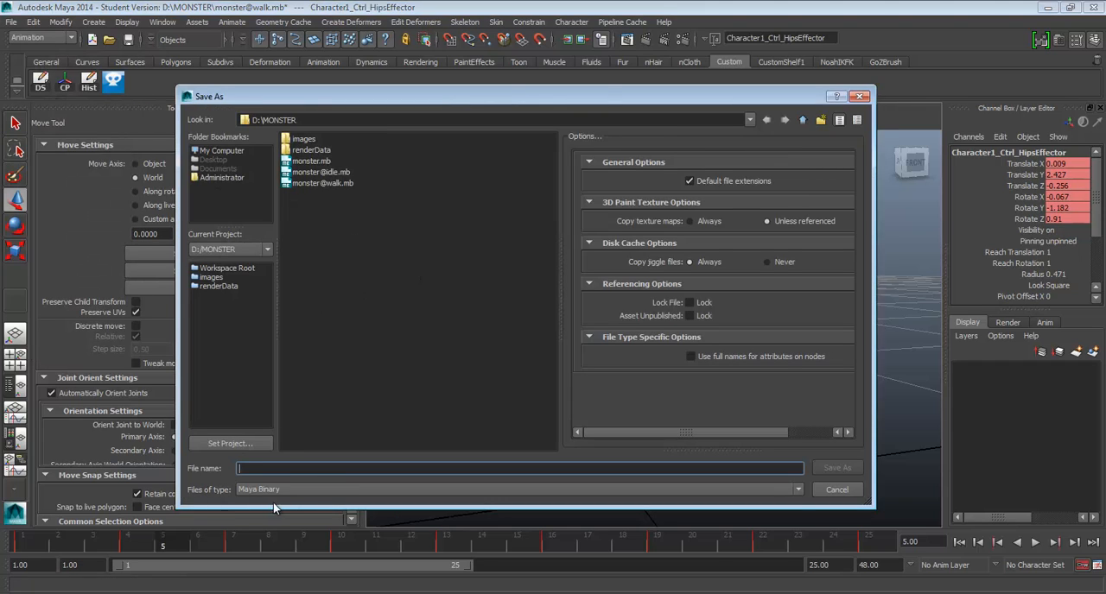
text(monster)
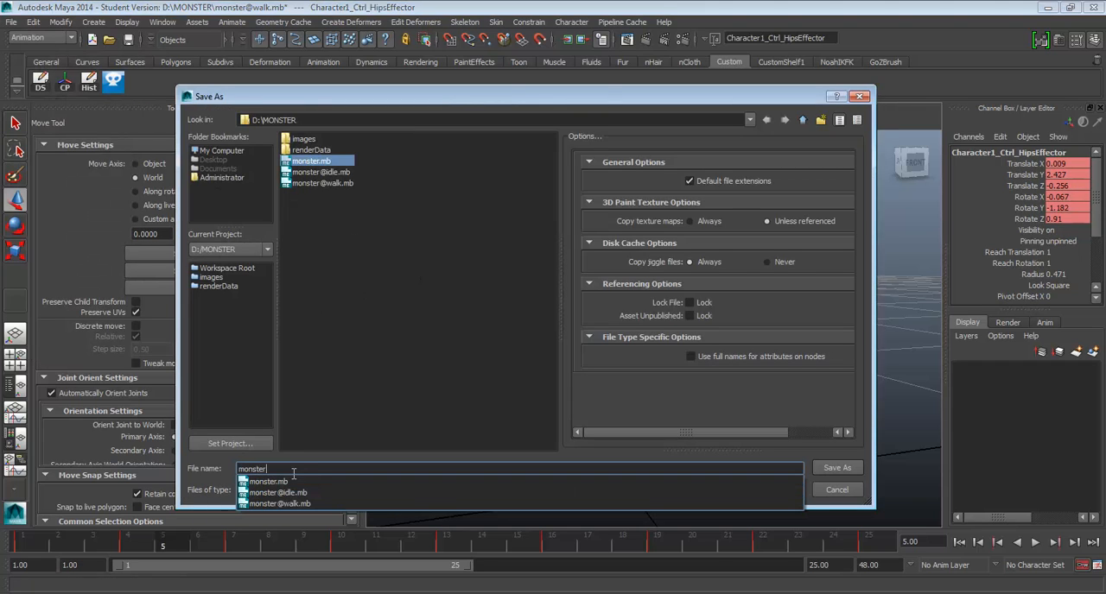
text(@run)
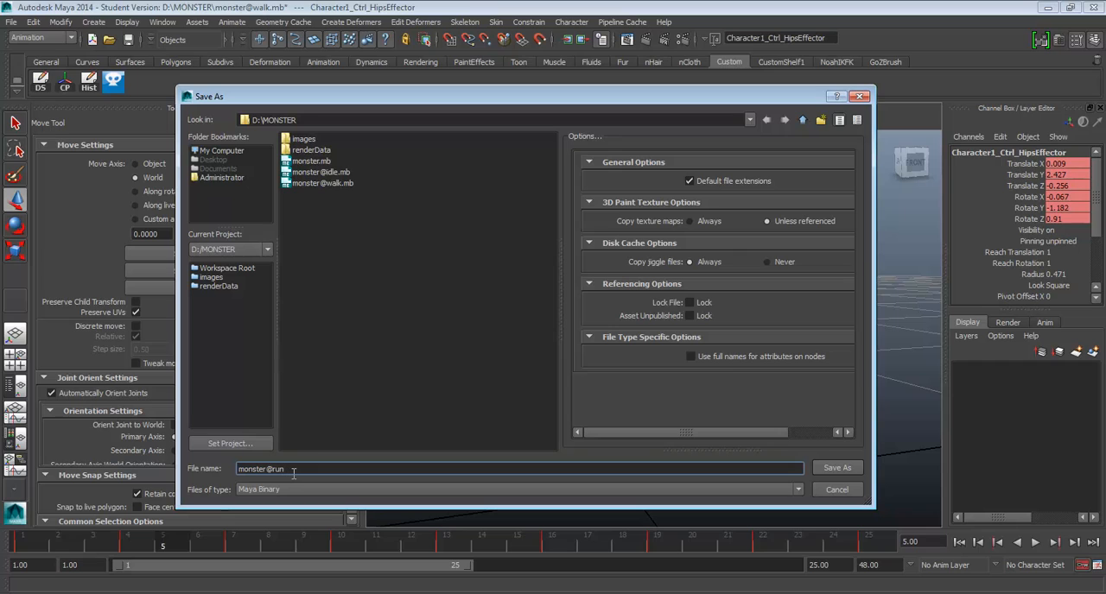
click(836, 469)
click(519, 309)
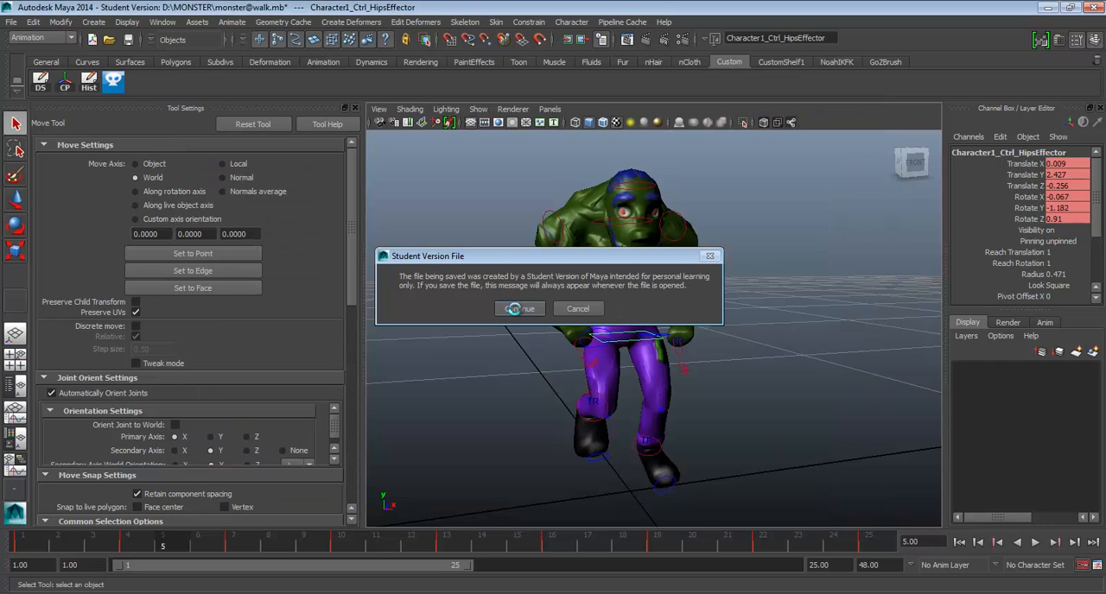
Play back the saved run cycle once more from the front.
alt+drag(698, 350, 683, 345)
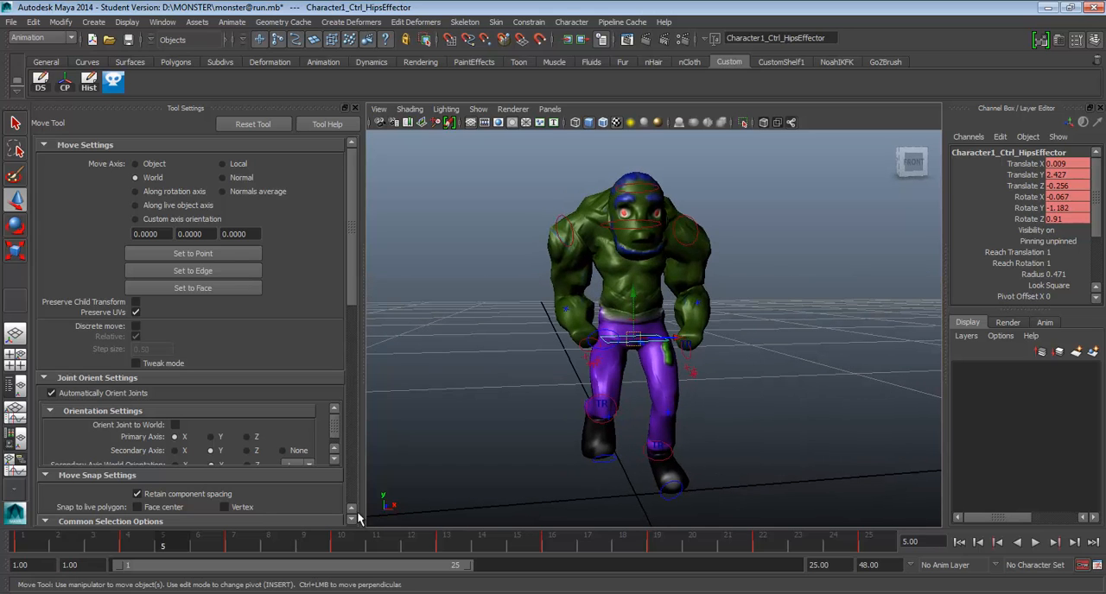
click(1034, 547)
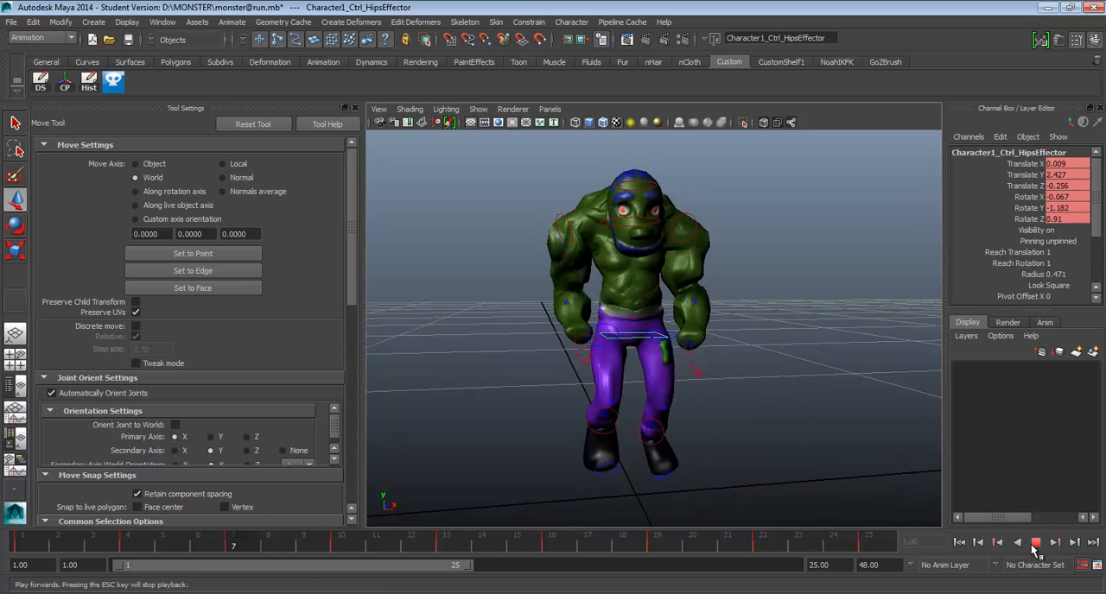
click(1035, 543)
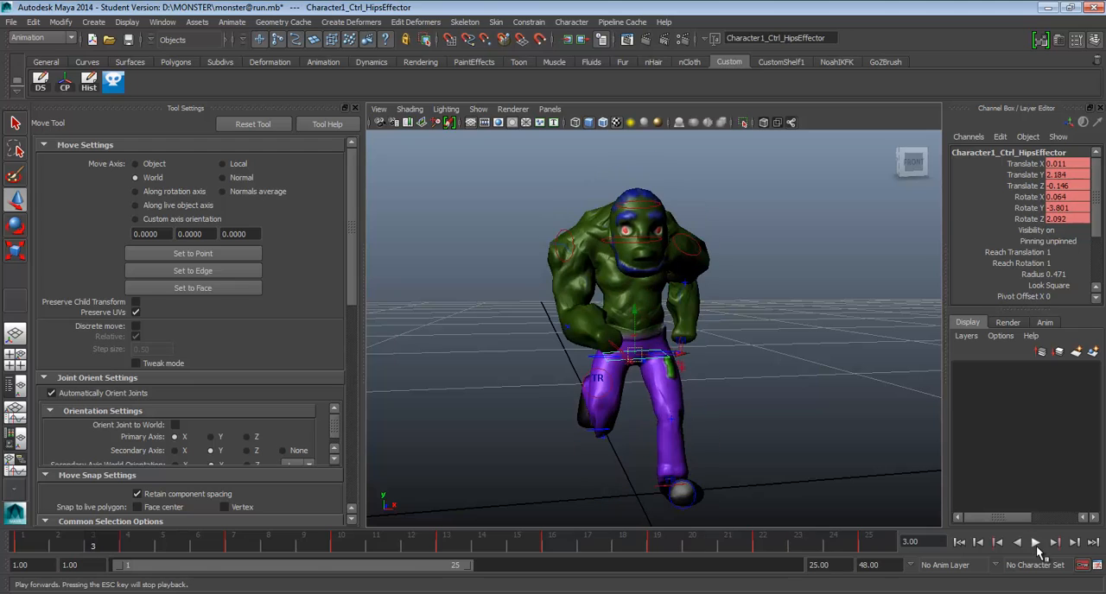
click(17, 22)
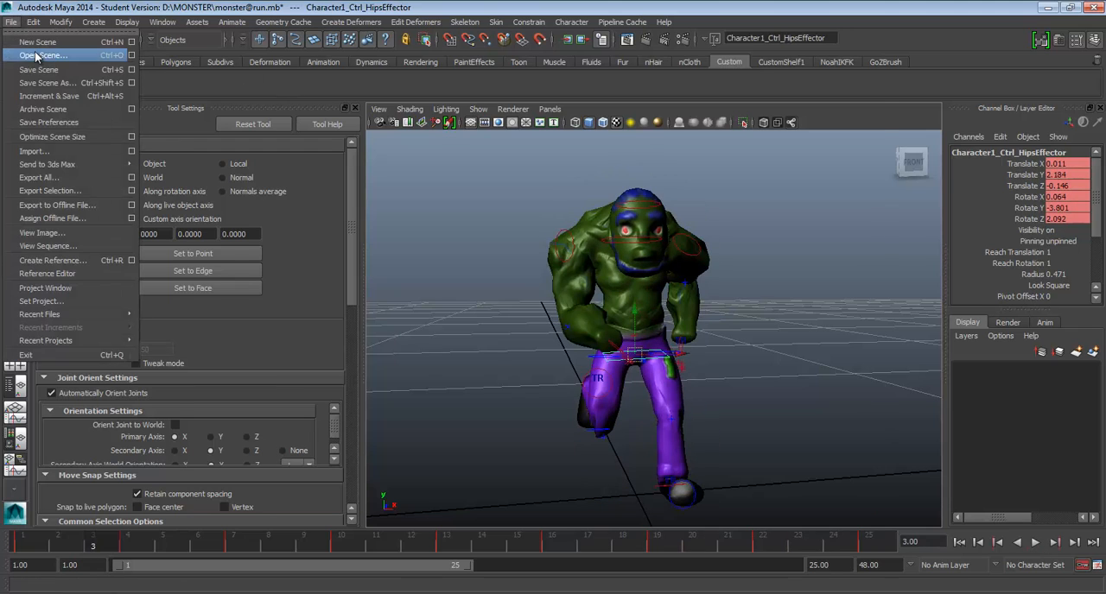
click(39, 36)
click(319, 173)
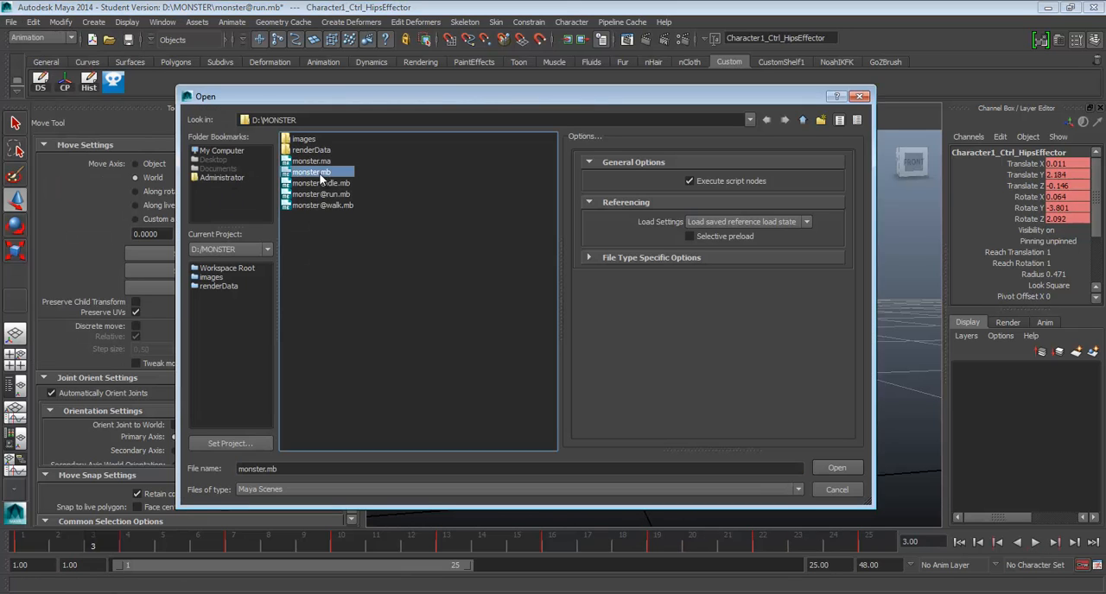
click(834, 469)
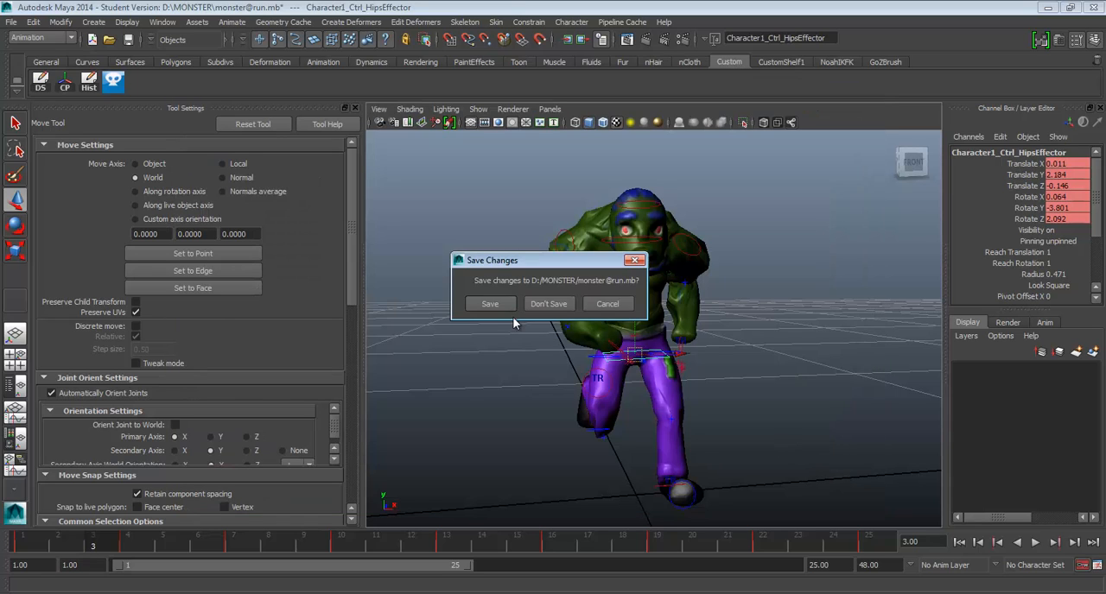
click(498, 301)
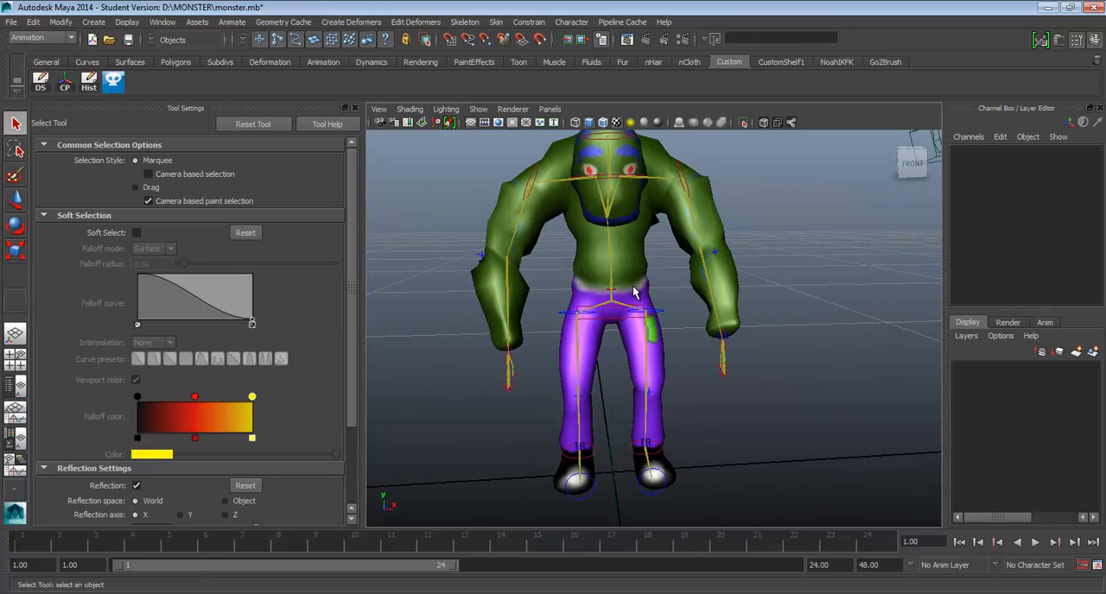
Inspect the monster's rest pose from the front and at an angle, selecting both wrist controls.
alt+drag(634, 292, 610, 304)
click(639, 324)
key(w)
alt+drag(666, 355, 710, 337)
click(704, 343)
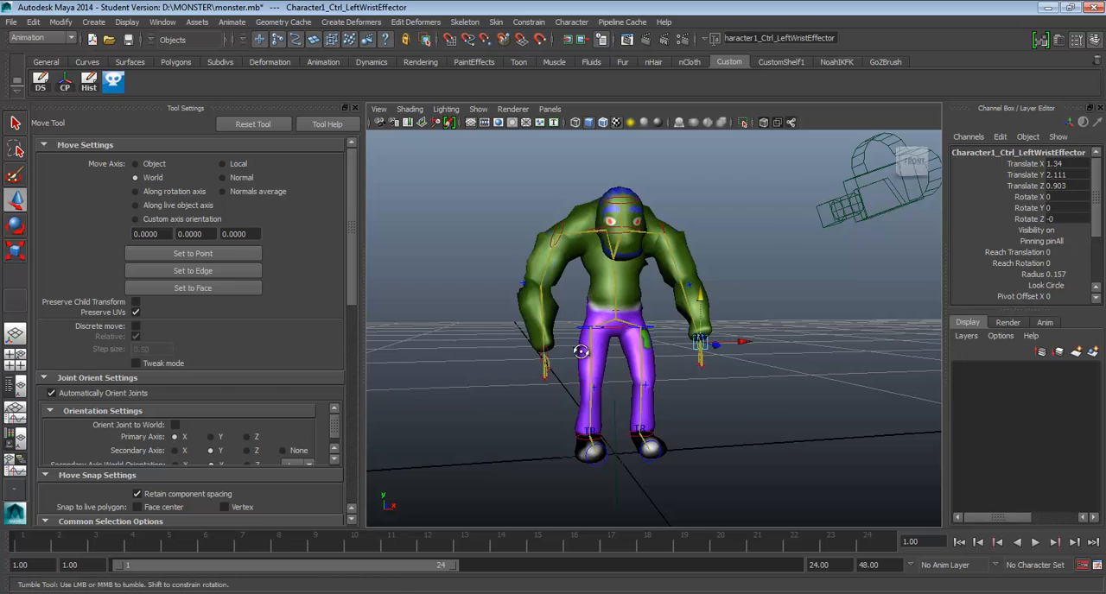
alt+drag(583, 352, 600, 373)
alt+drag(633, 339, 622, 330)
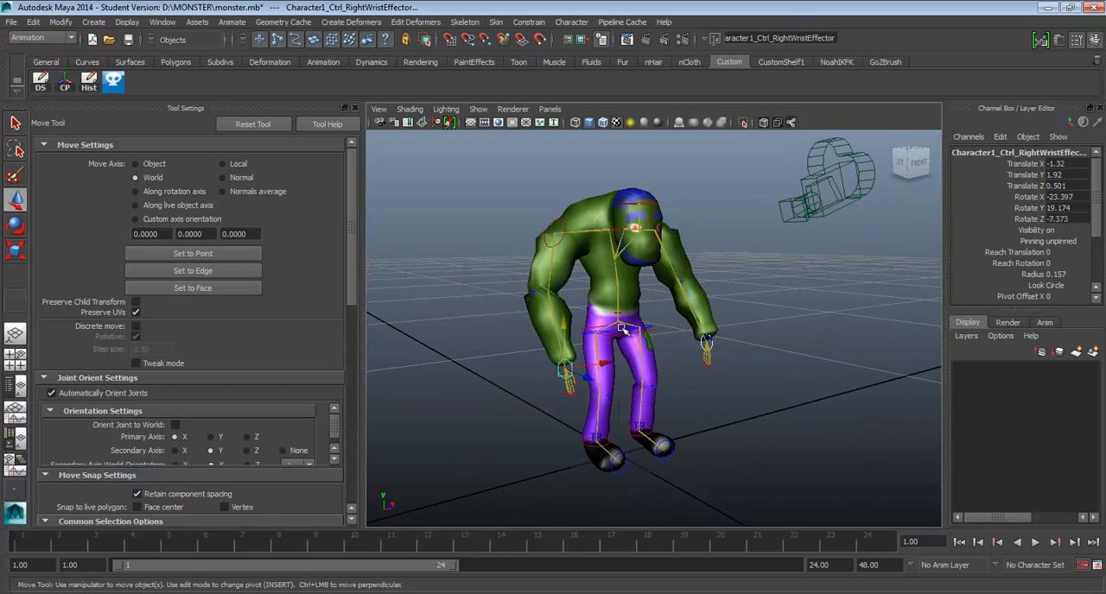
alt+drag(652, 223, 644, 267)
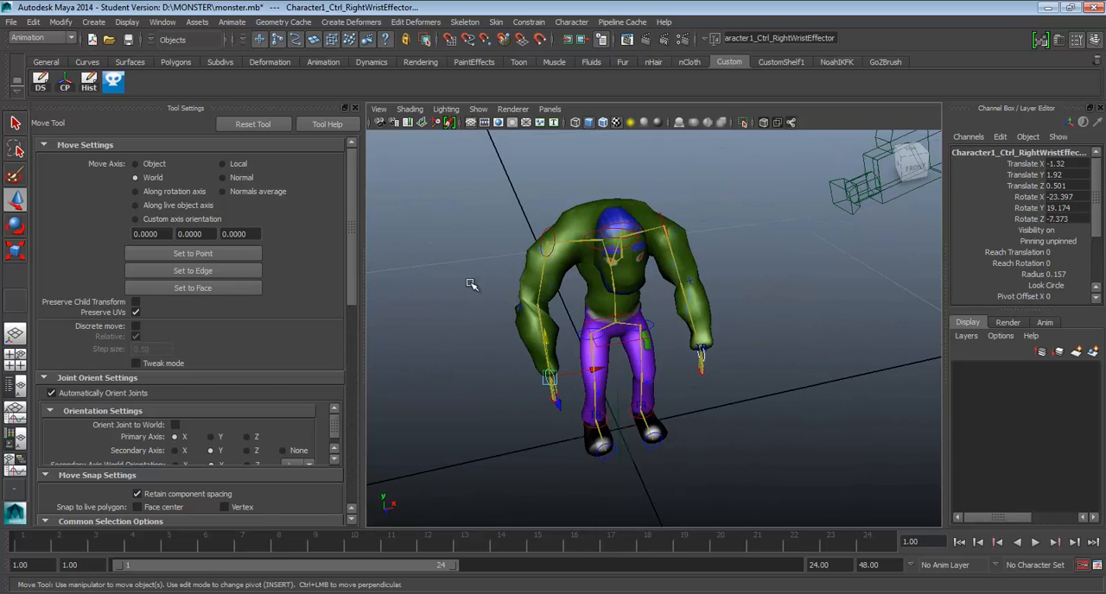
Hide the cameras and joints in the viewport.
click(478, 109)
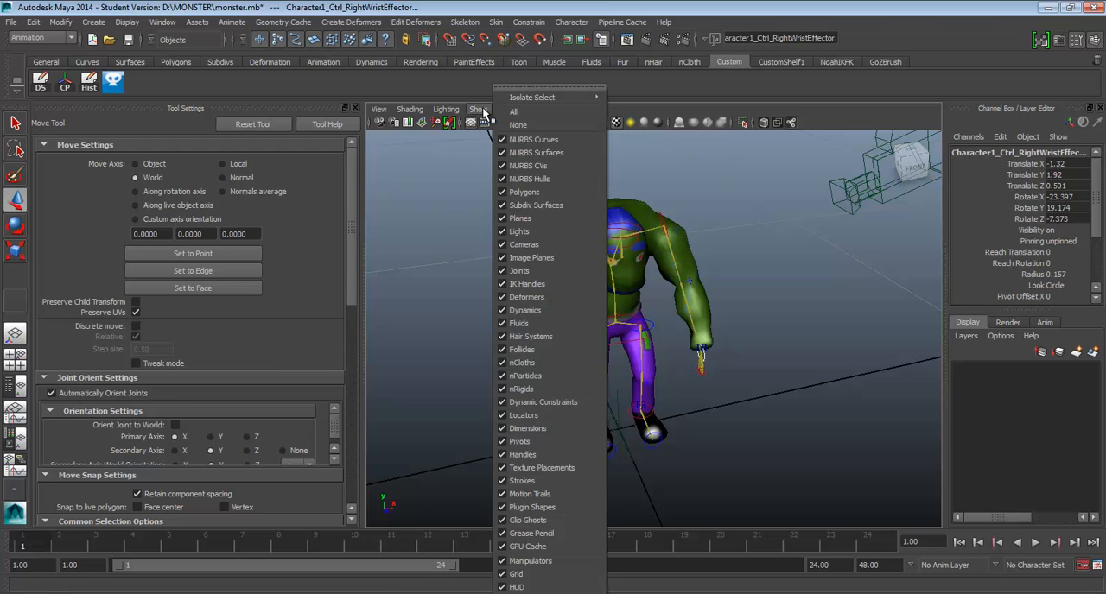
click(521, 245)
click(477, 109)
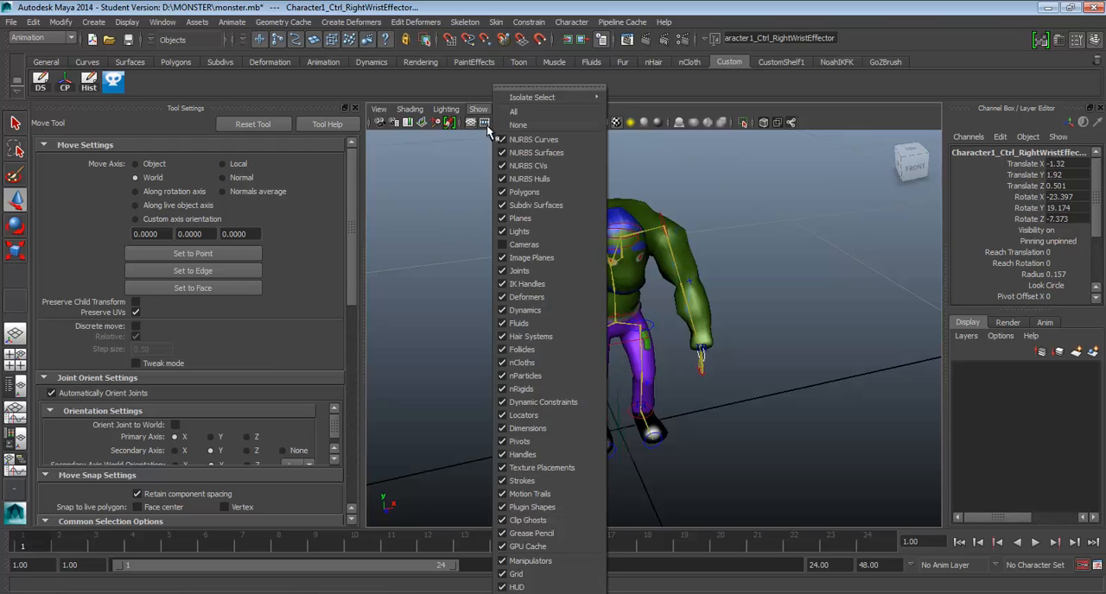
click(525, 271)
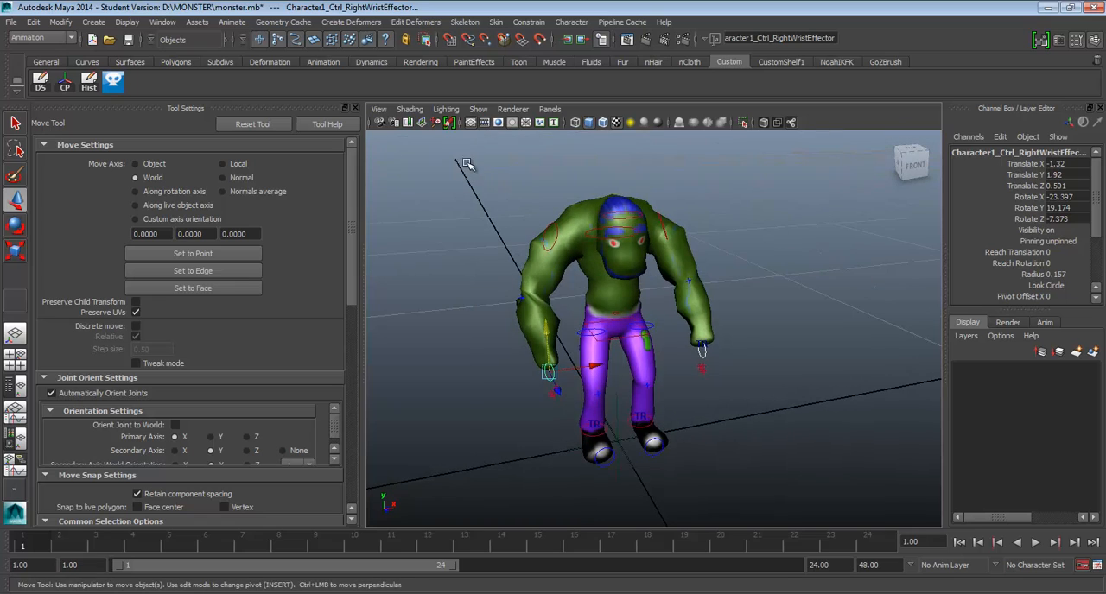
Select all of the monster's controls and key the rest pose at frames 1 and 24.
drag(468, 160, 754, 499)
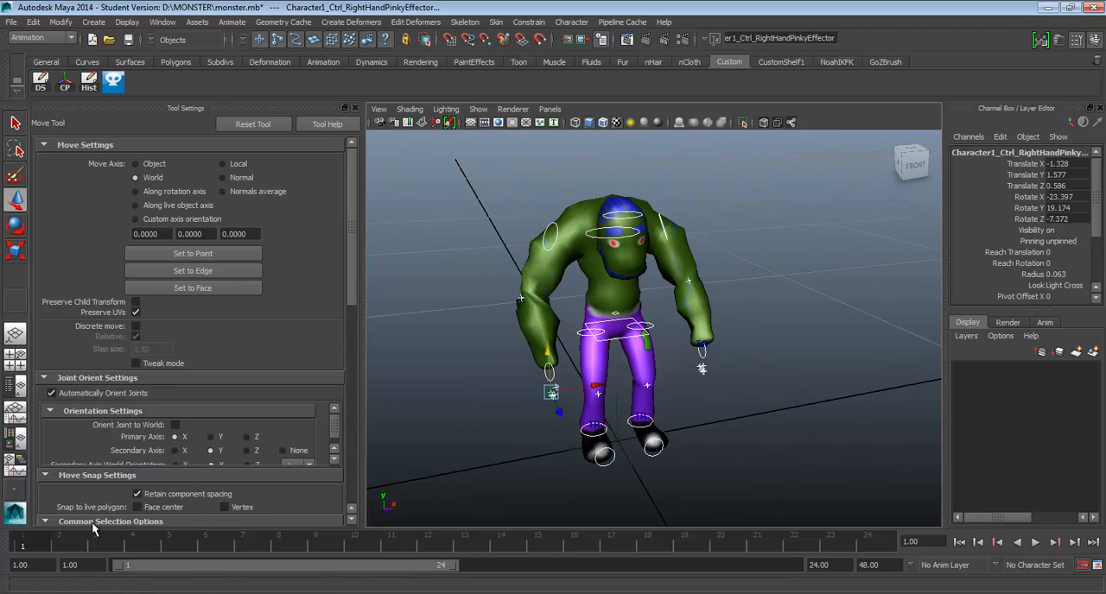
key(s)
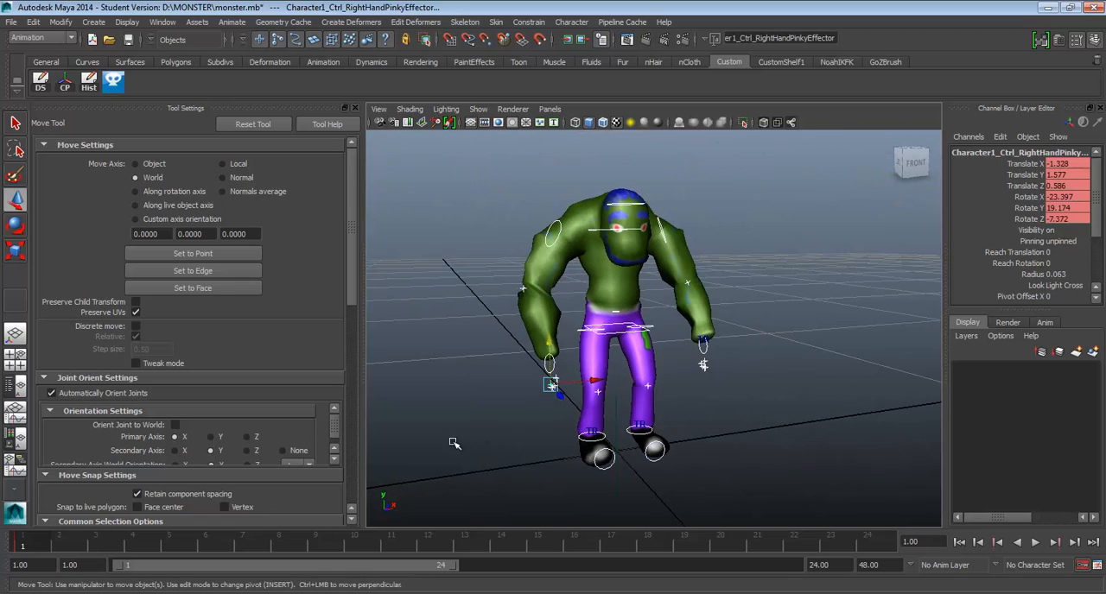
alt+drag(639, 415, 588, 415)
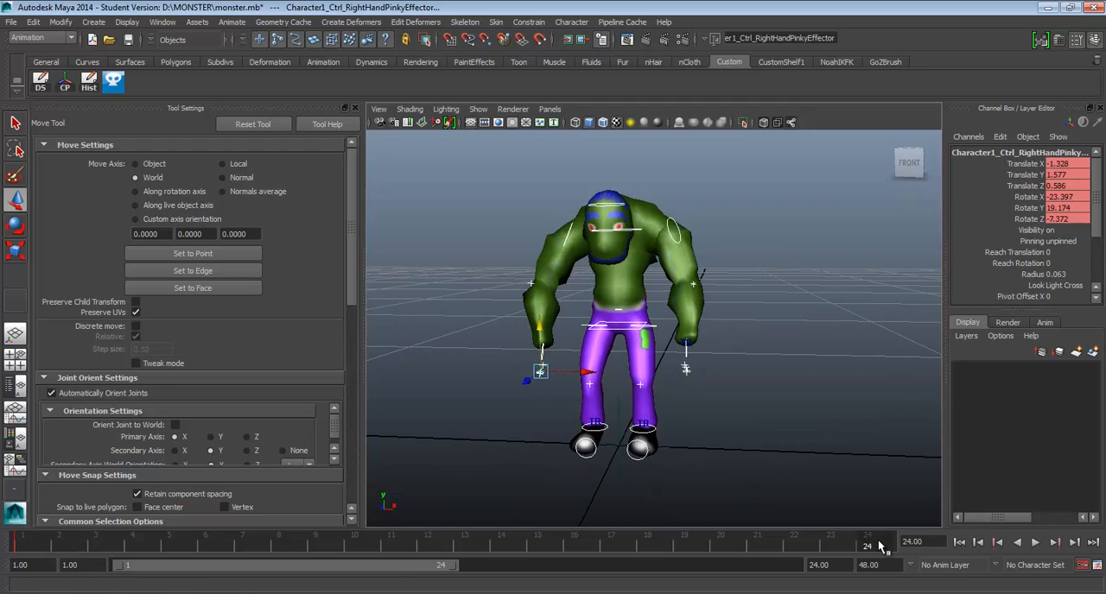
At frame 13, raise both ankle controls to about Translate Y 1.22 and move them forward to about Translate Z 0.832 for the left ankle.
click(465, 548)
alt+drag(493, 475, 558, 466)
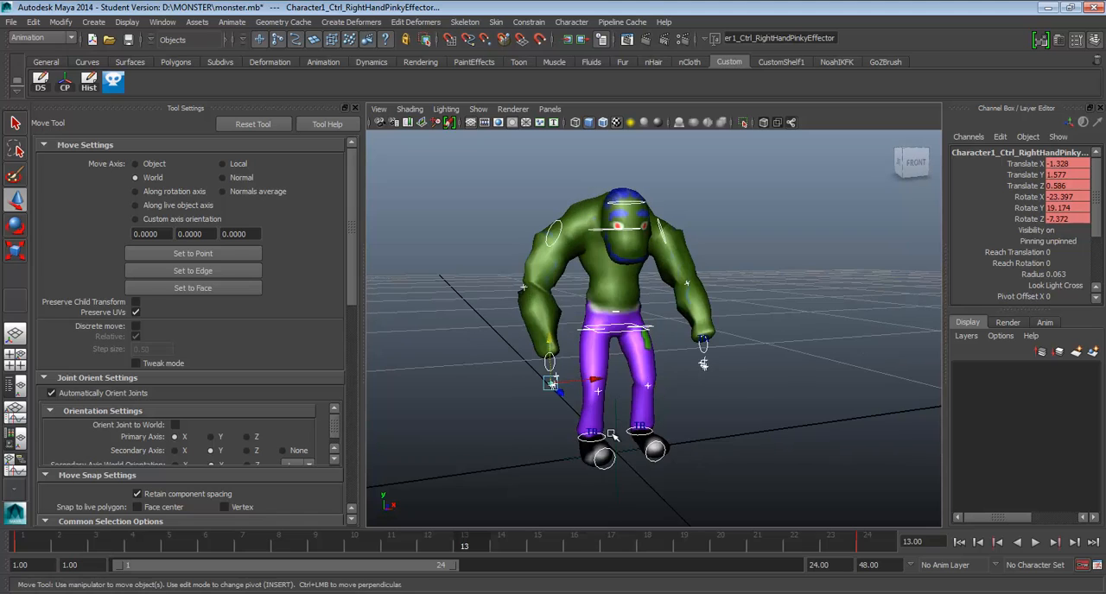
click(603, 437)
shift+click(653, 434)
alt+drag(662, 442, 690, 437)
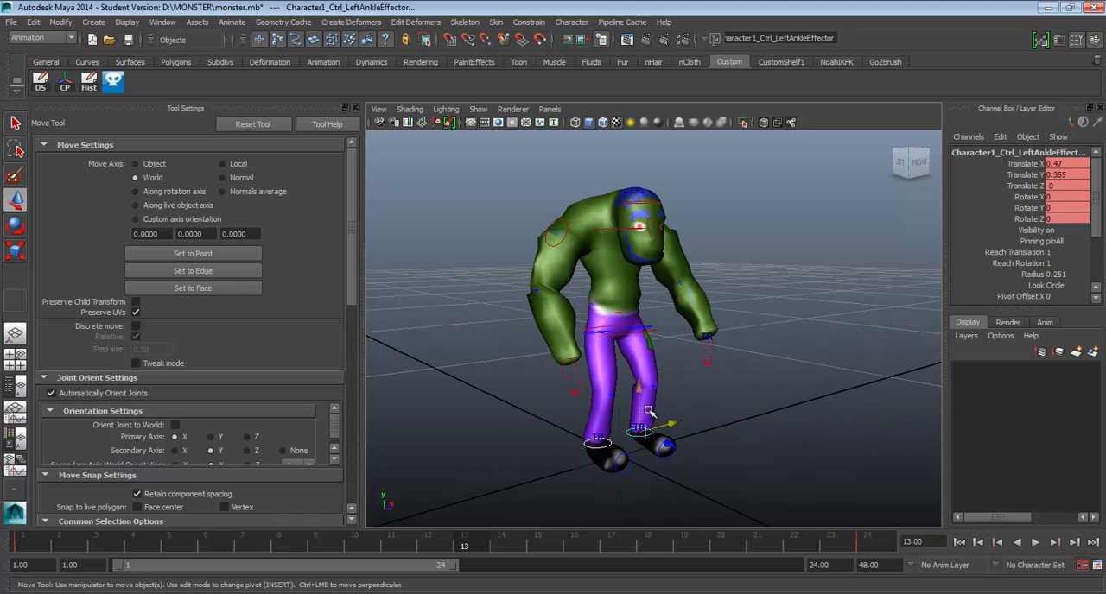
drag(638, 386, 647, 339)
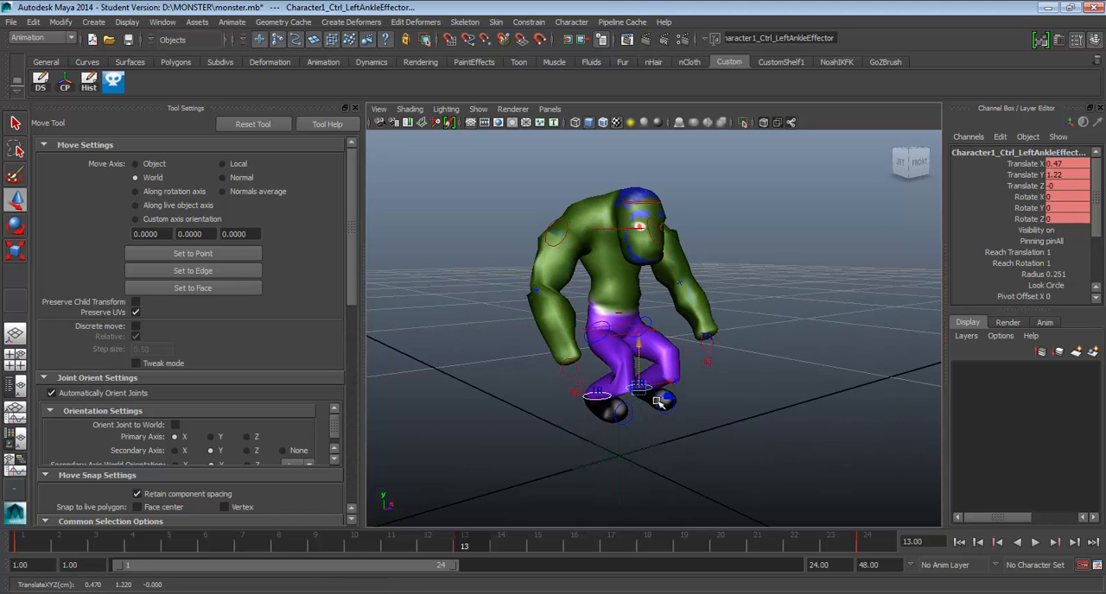
drag(659, 402, 607, 394)
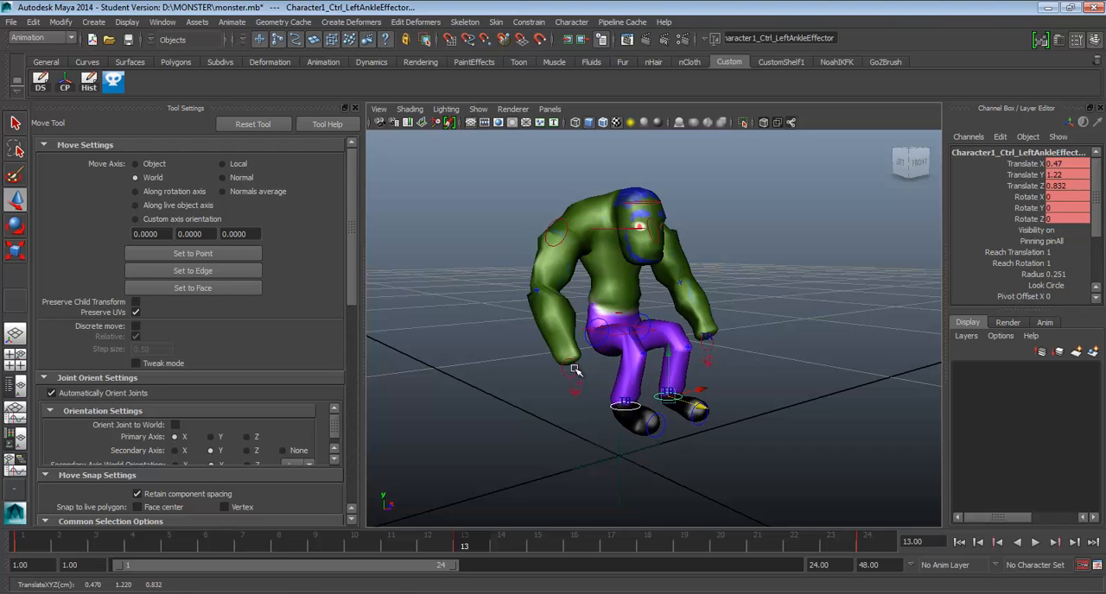
Raise the right wrist control to about Translate Y 3.5 and Z 2, and raise the left wrist control as well.
click(574, 370)
drag(574, 355, 633, 231)
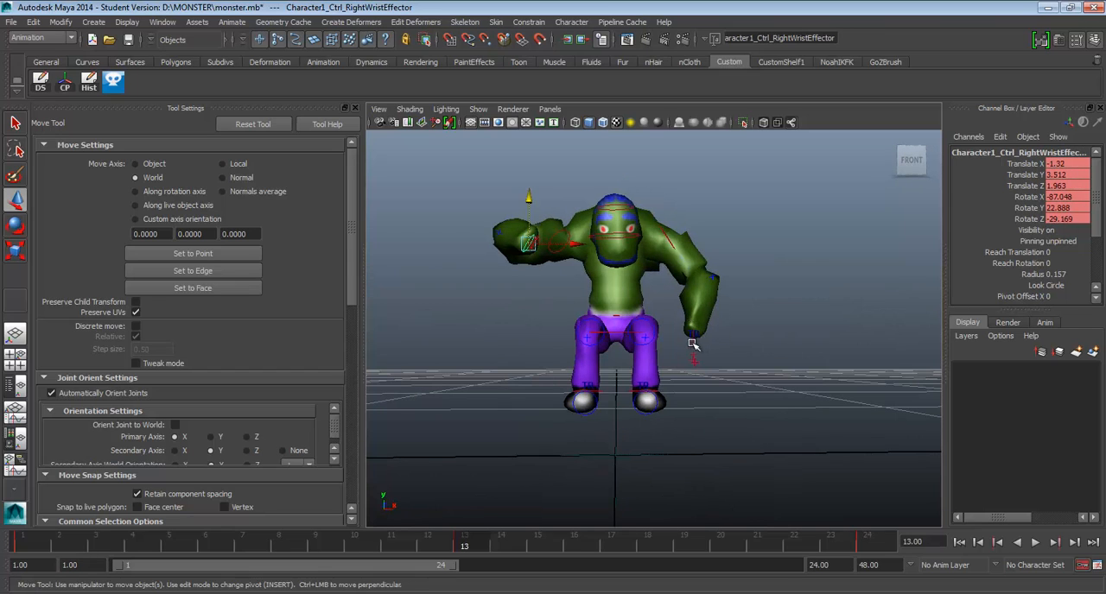
click(693, 345)
drag(693, 345, 735, 263)
Raise the left and right shoulder controls at frame 13 to lift the monster's upper arms.
click(673, 227)
drag(666, 182, 670, 159)
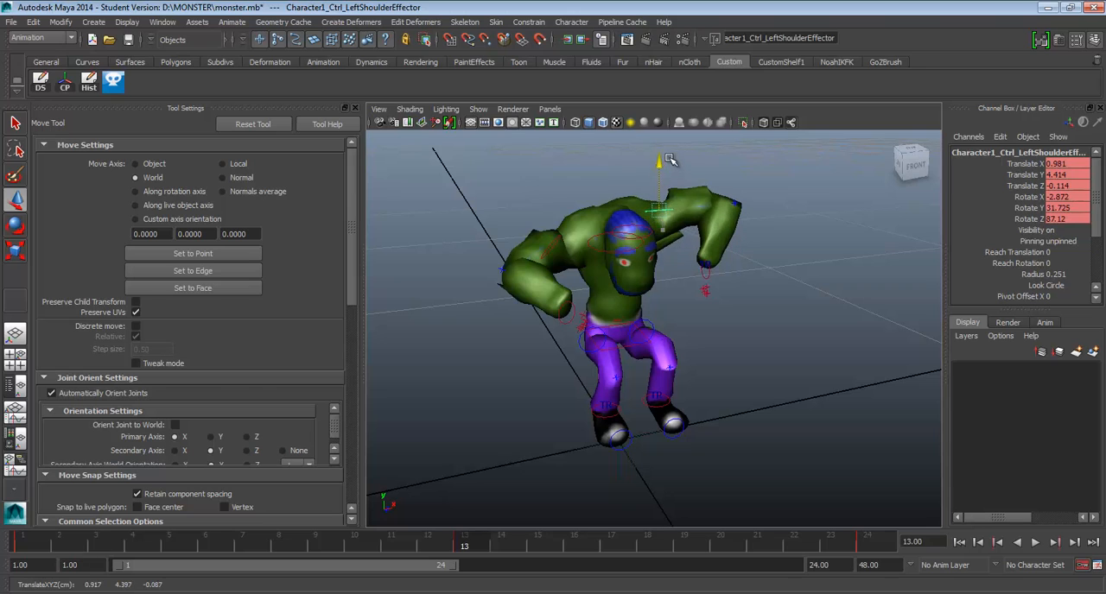
click(554, 243)
drag(547, 205, 552, 175)
Refine the raised-arm pose, placing the left wrist control at about Translate X 1.775, Y 3.574, Z 0.902.
alt+drag(719, 265, 577, 278)
click(650, 211)
click(706, 235)
key(e)
drag(603, 194, 769, 283)
click(699, 290)
key(w)
alt+drag(699, 321, 693, 288)
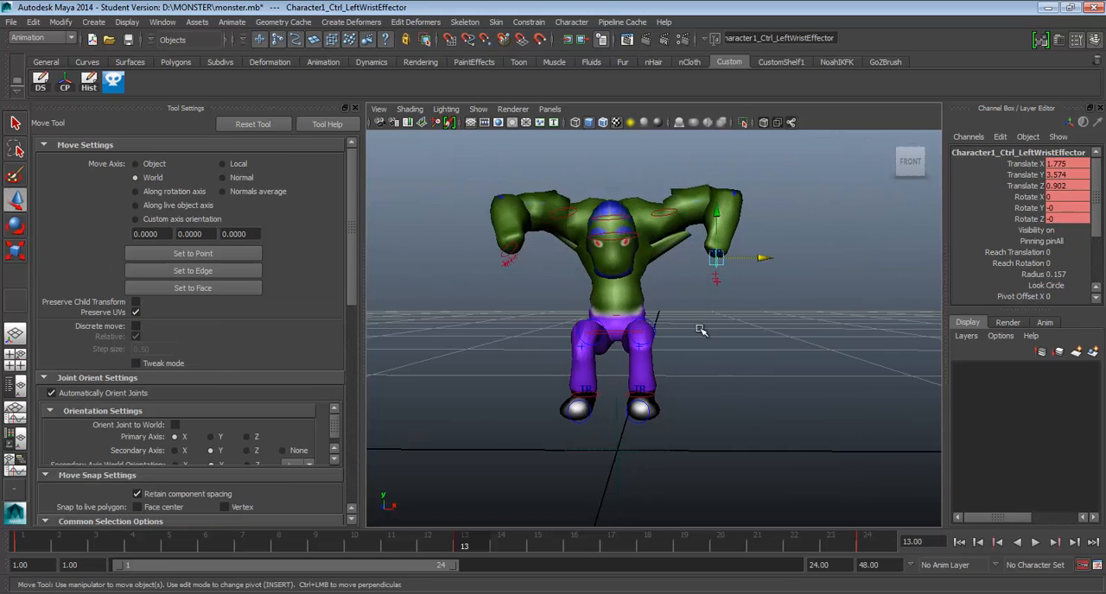
Save the scene as monster@jump in the D:\MONSTER folder in Maya Binary format.
click(11, 21)
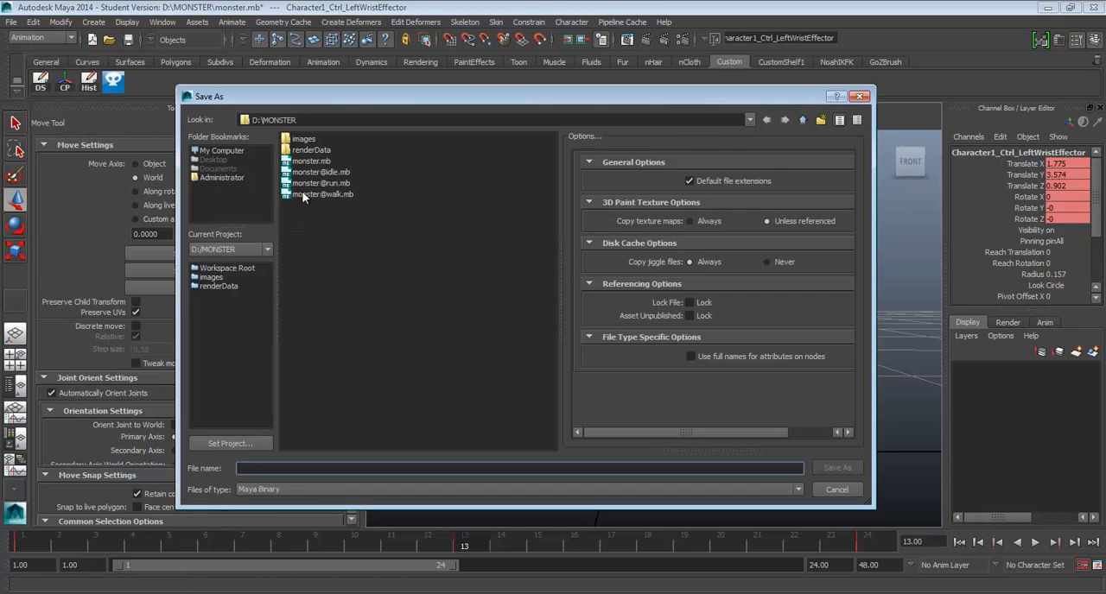
click(302, 195)
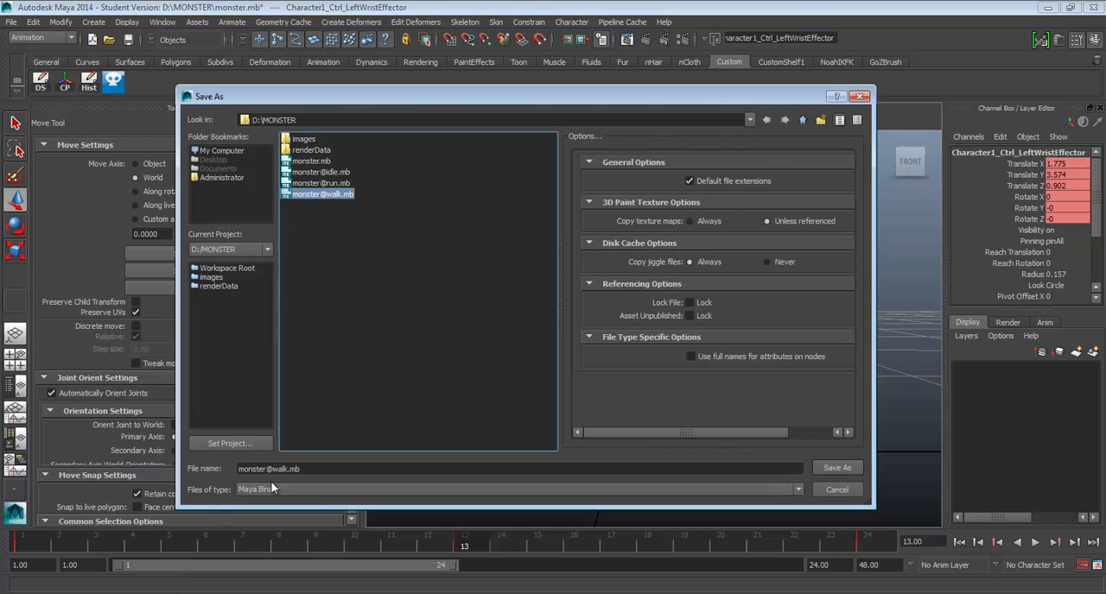
click(276, 469)
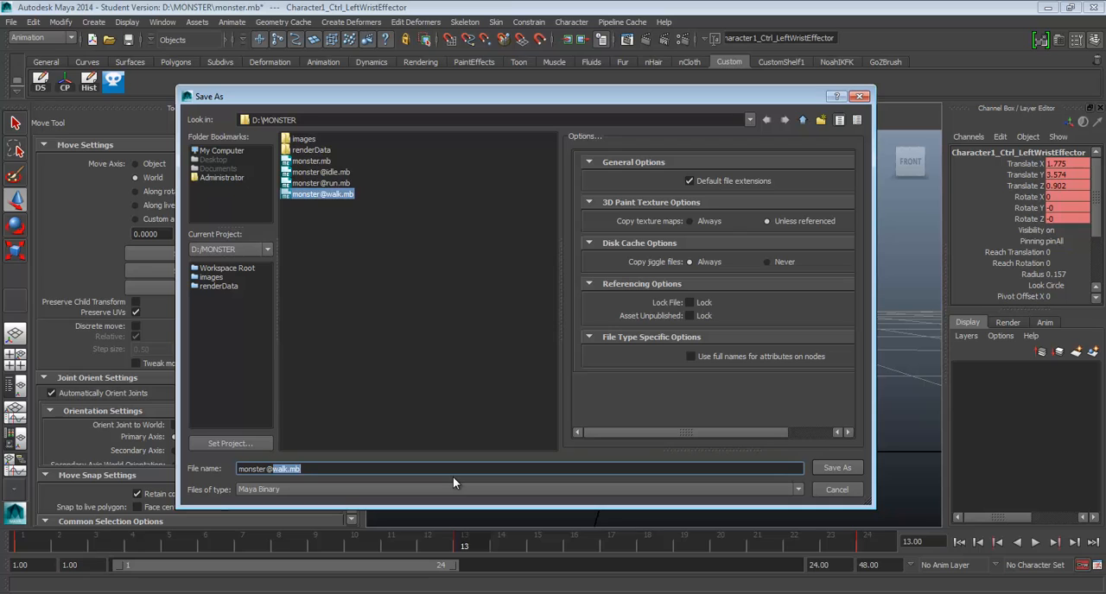
text(jump)
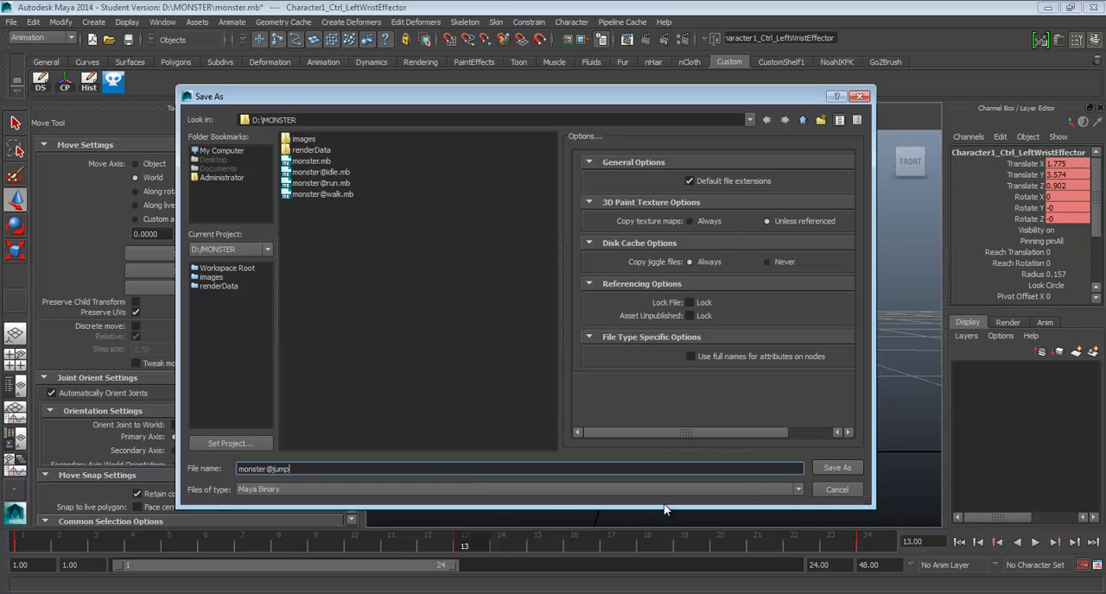
click(835, 468)
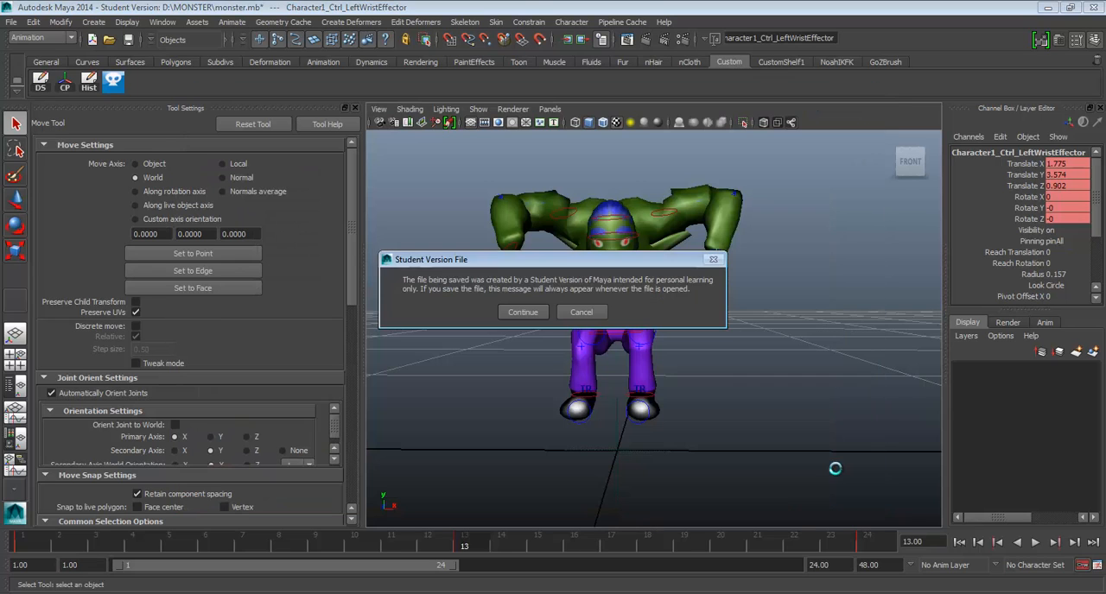
click(525, 316)
Play back the jump animation from frame 1 in the front view, and stop it.
mouse_move(511, 291)
alt+mouse_down()
mouse_move(694, 304)
mouse_move(506, 304)
alt+mouse_up()
click(41, 546)
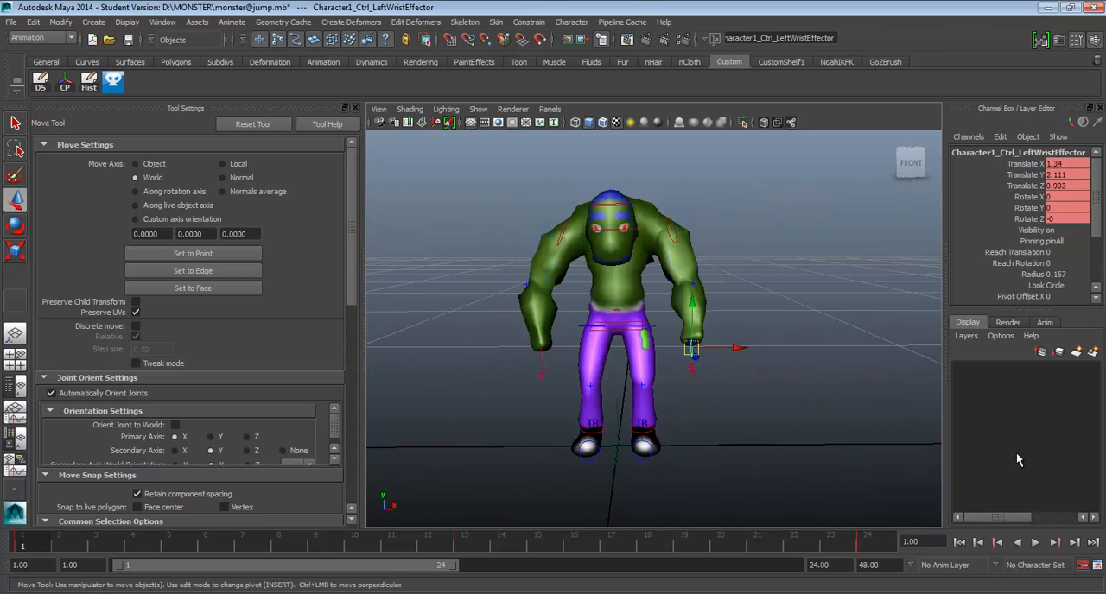
click(1034, 542)
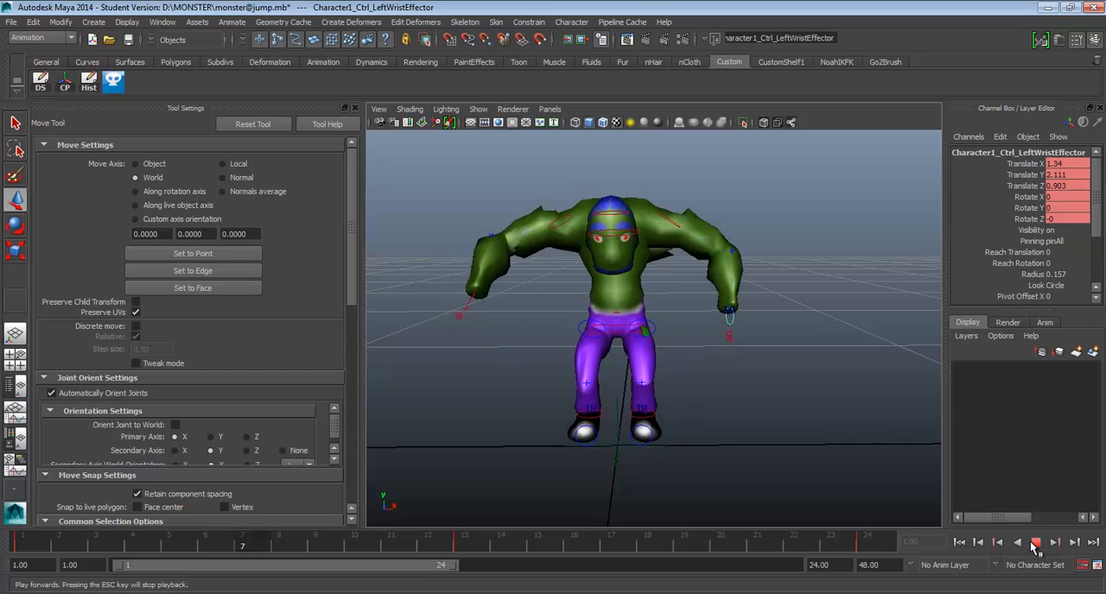
click(1035, 542)
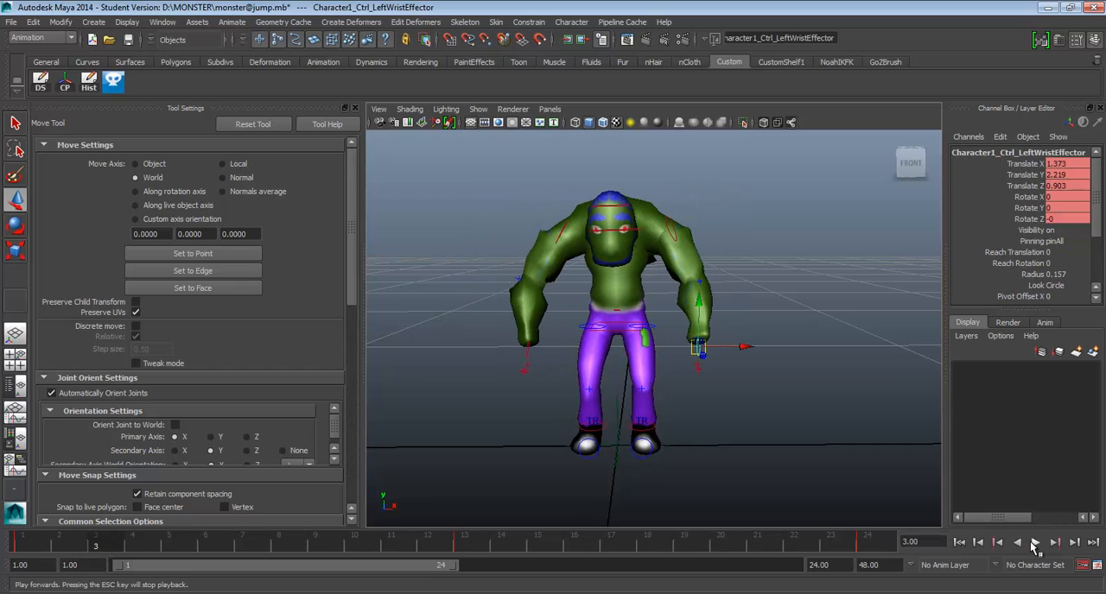
Save the current monster@jump scene, accepting the student version notice.
alt+drag(572, 183, 565, 186)
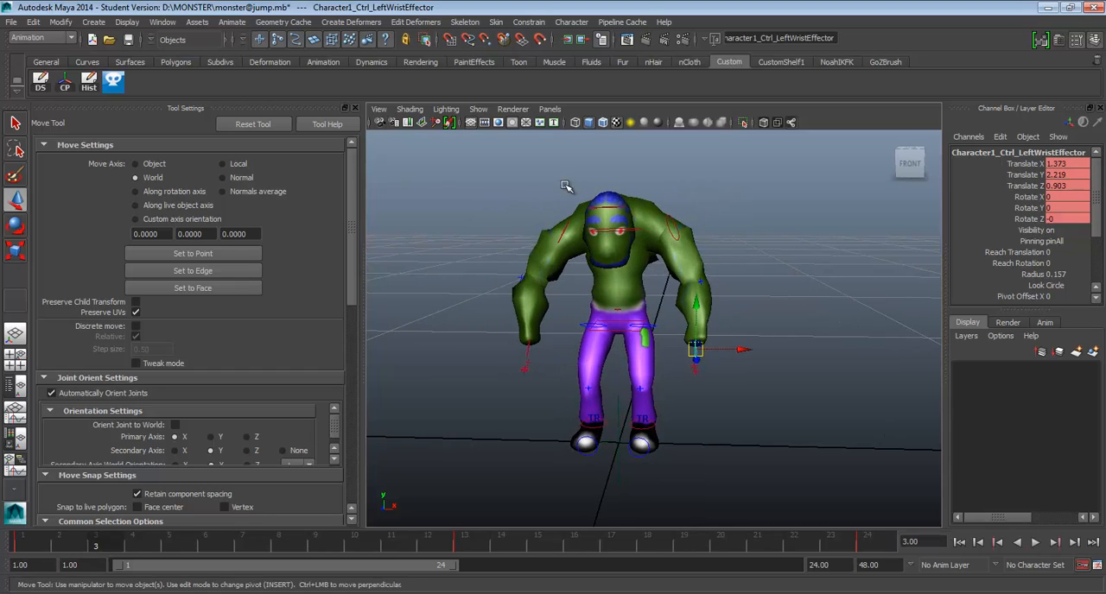
key(ctrl+s)
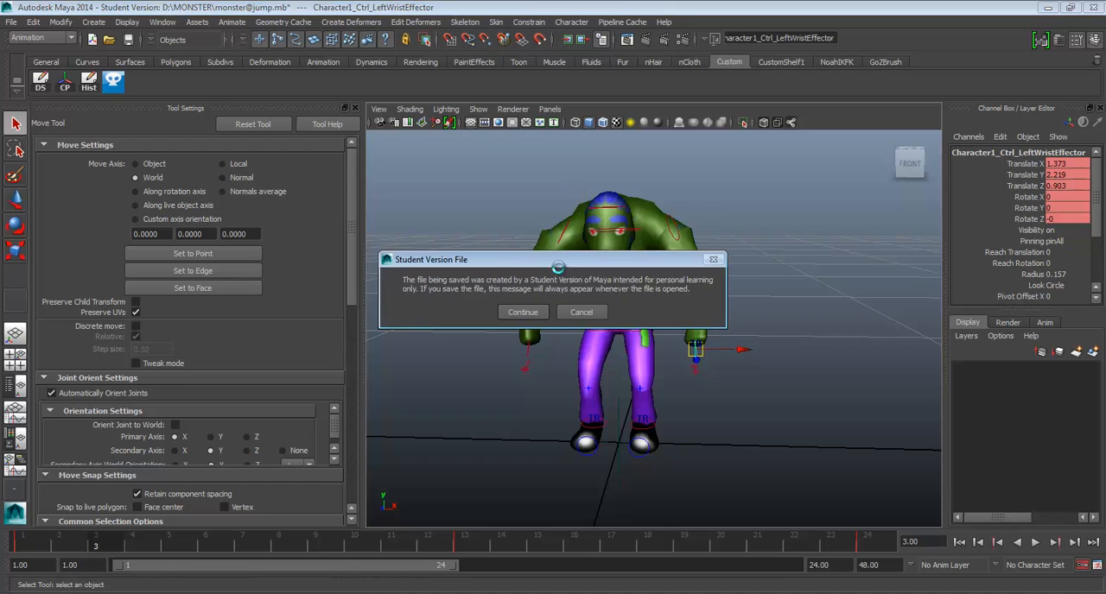
click(529, 309)
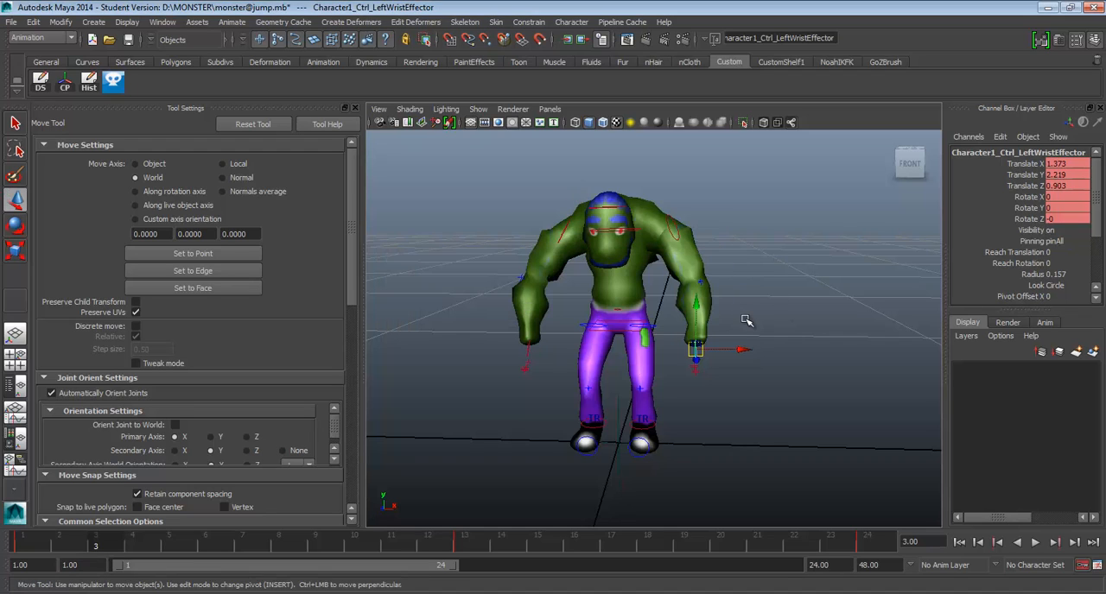